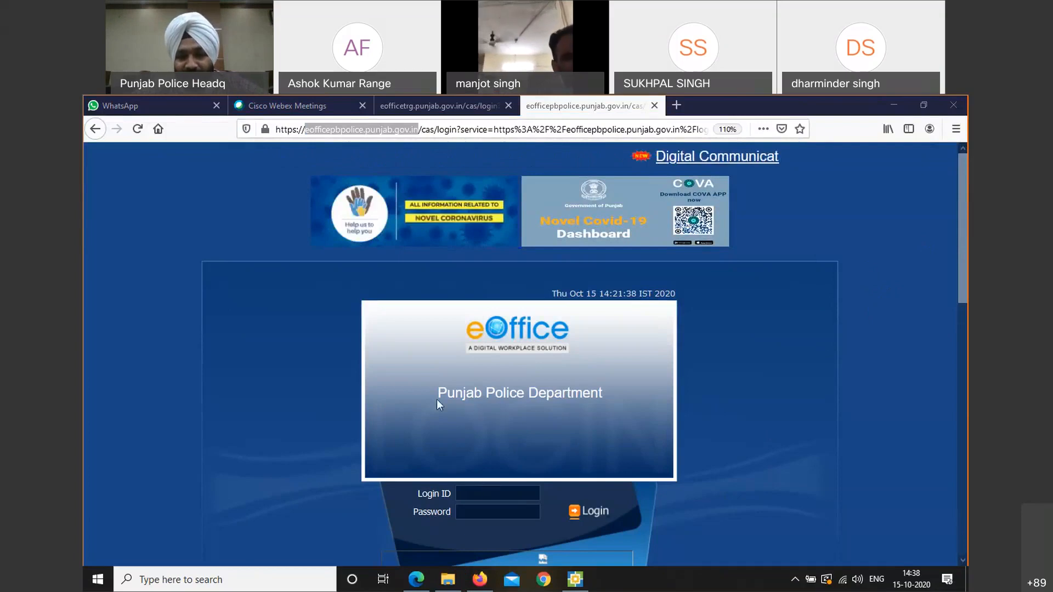
# Highlight the Punjab Police Department title and portal address, then check the saved login names
pyautogui.moveTo(437, 399); pyautogui.dragTo(617, 396)
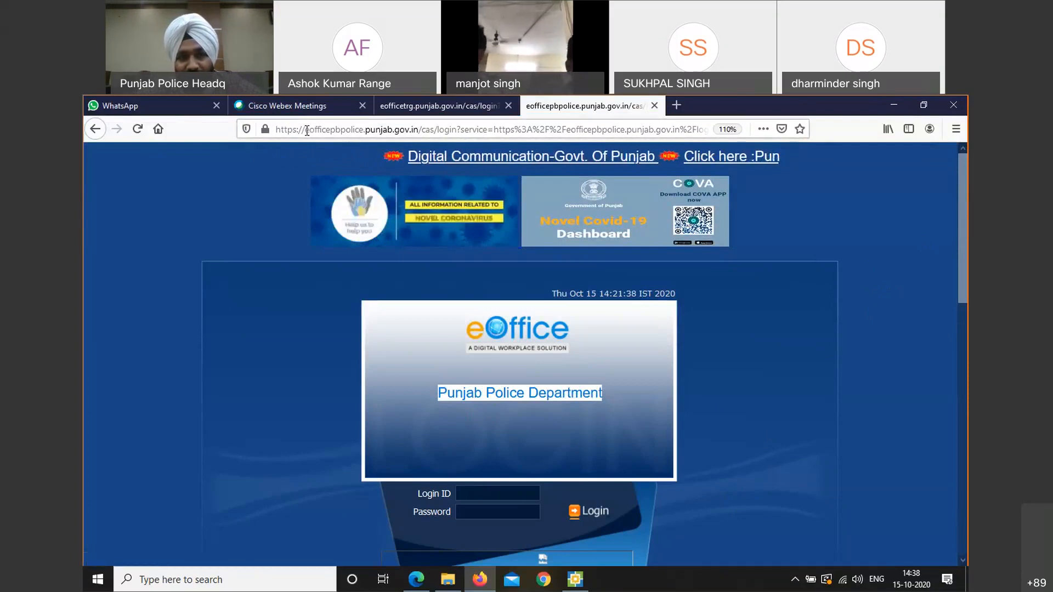
pyautogui.doubleClick(309, 130)
pyautogui.moveTo(369, 139); pyautogui.dragTo(423, 140)
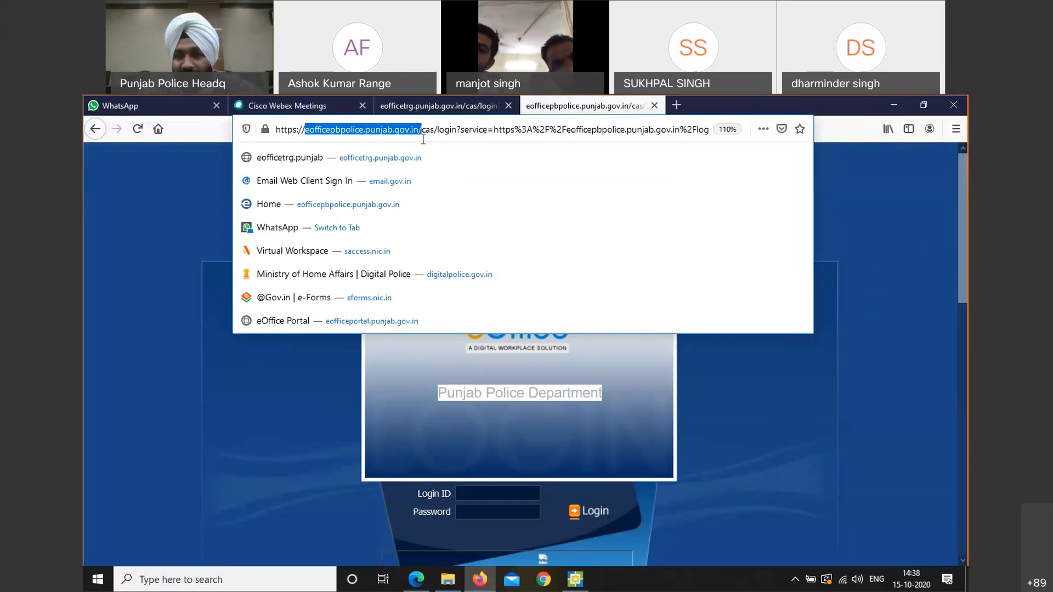
pyautogui.click(337, 406)
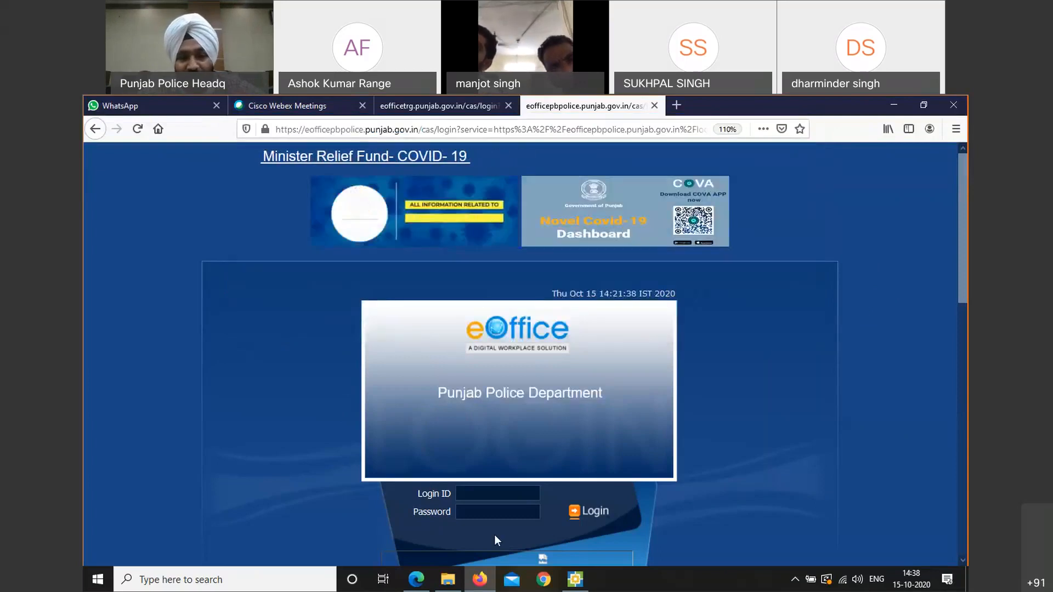
pyautogui.click(510, 490)
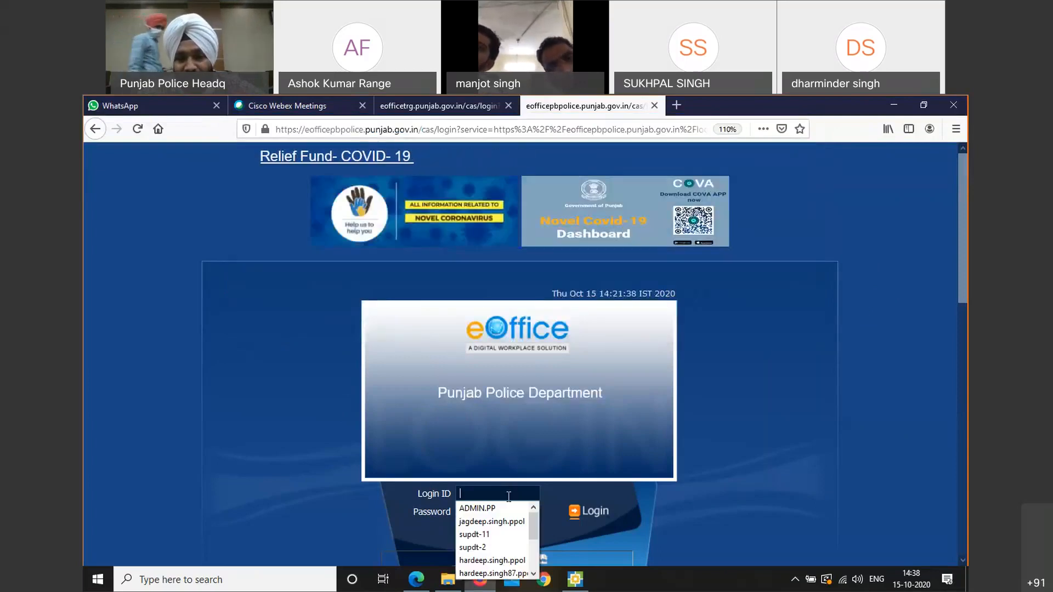
pyautogui.click(418, 538)
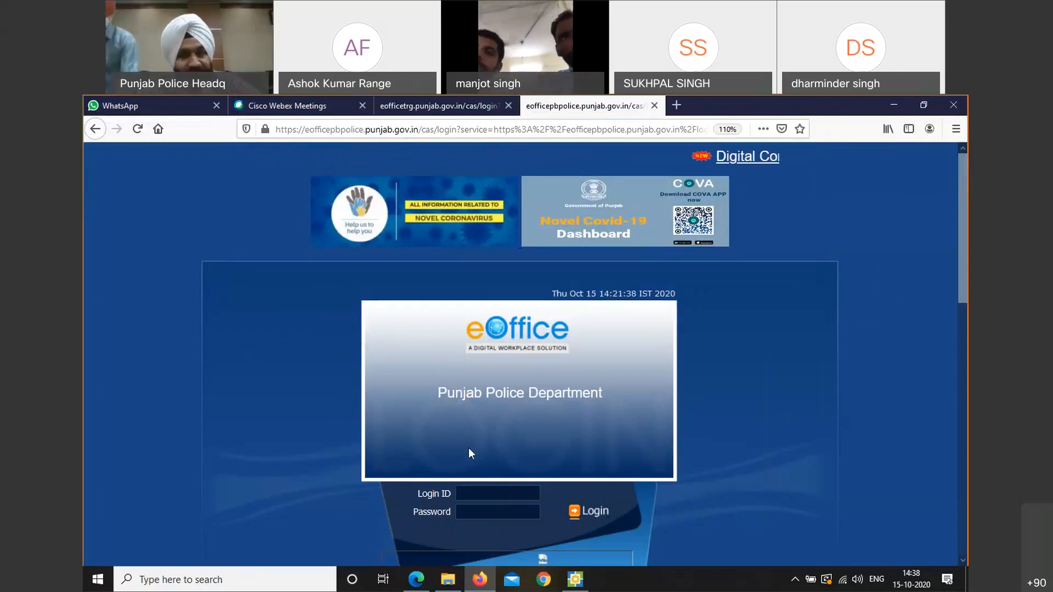
# On the training server page, log in with the saved admin login ID and password, declining to save it
pyautogui.click(413, 116)
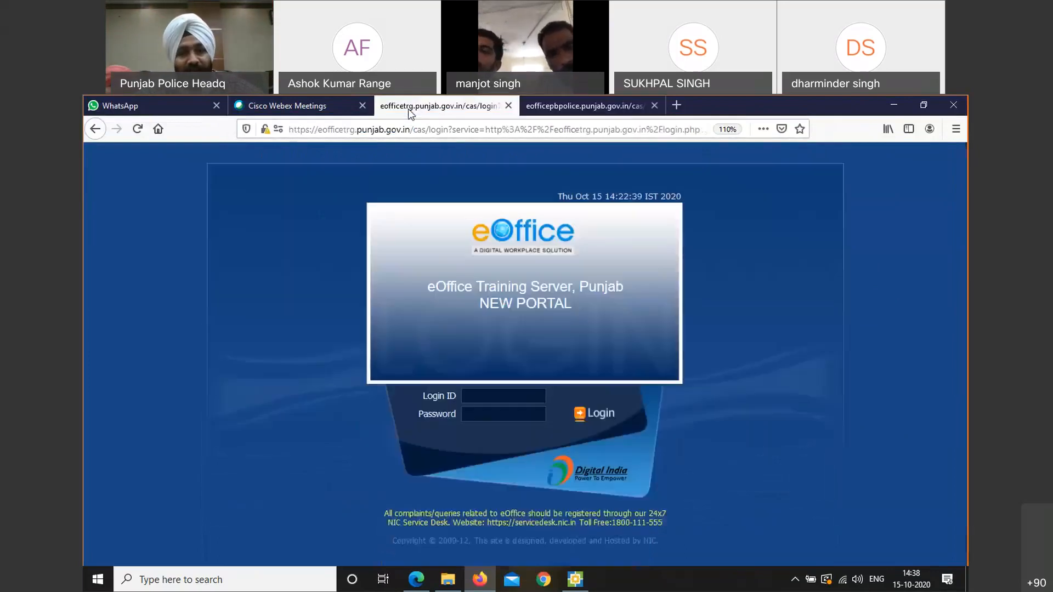
pyautogui.click(478, 394)
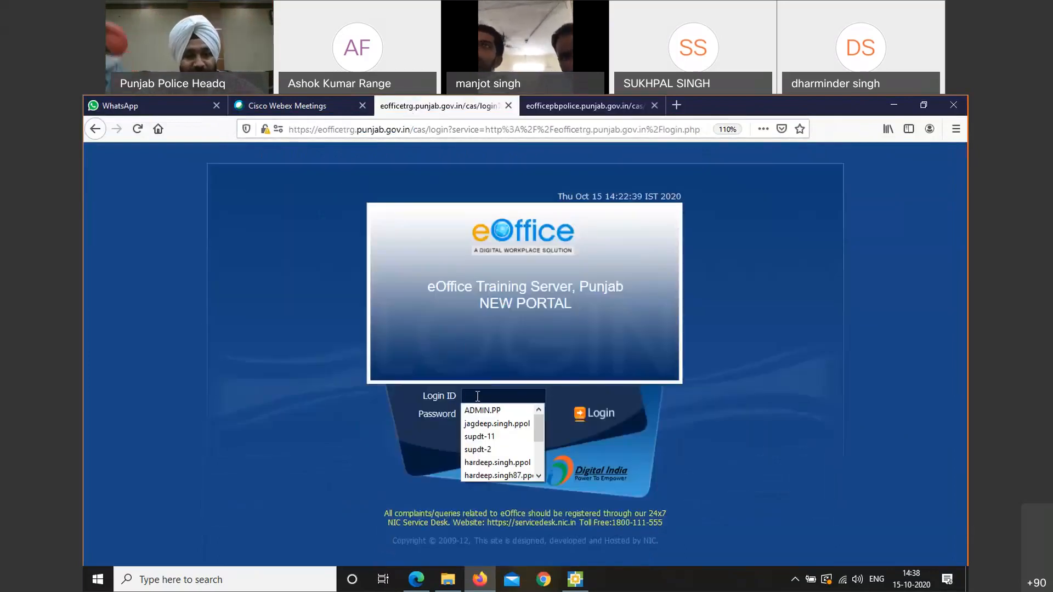
pyautogui.click(482, 411)
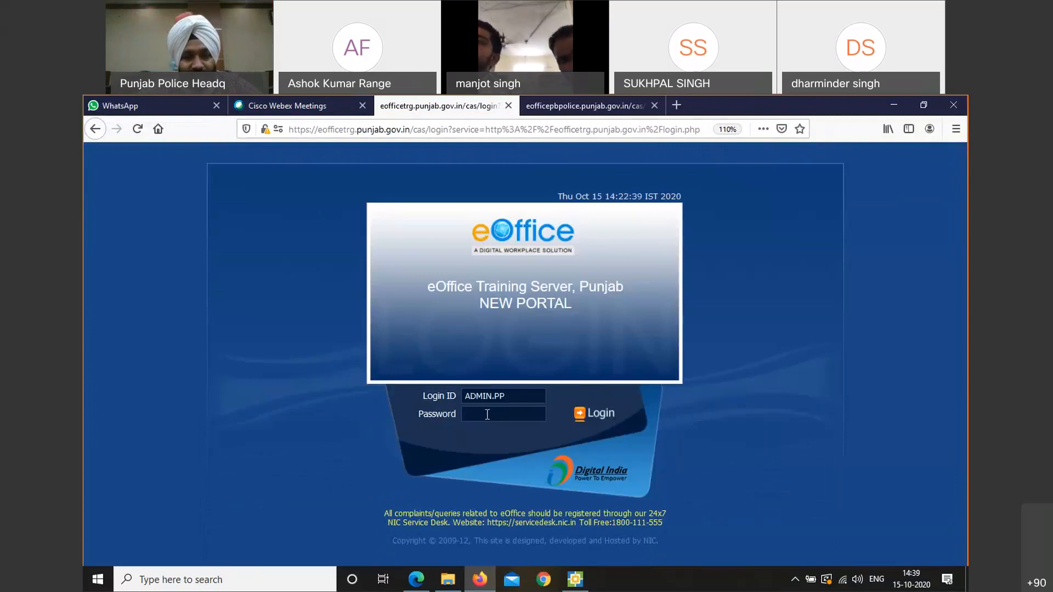
pyautogui.write('****')
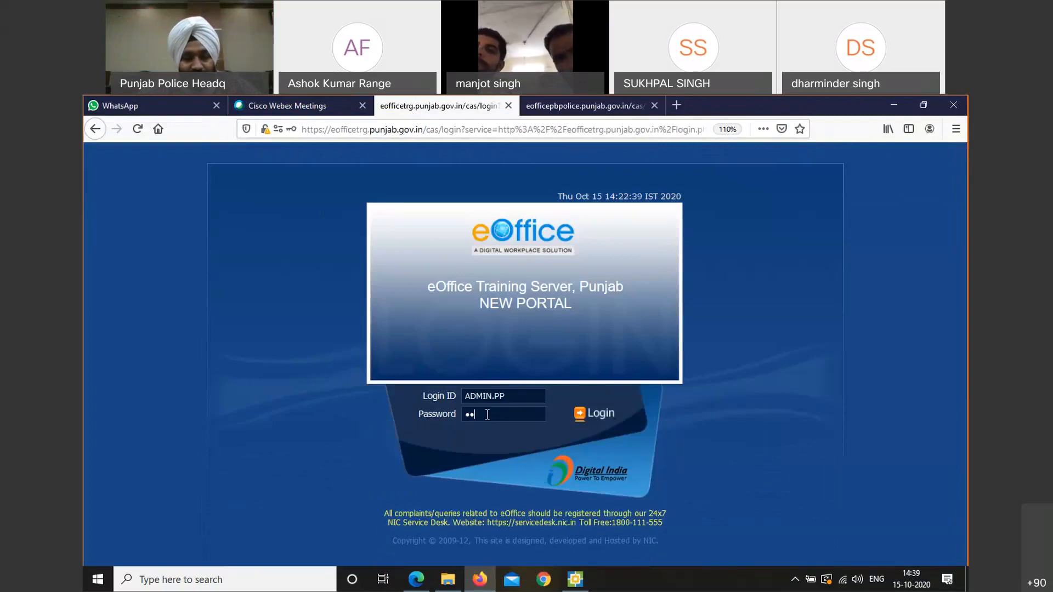
pyautogui.write('***')
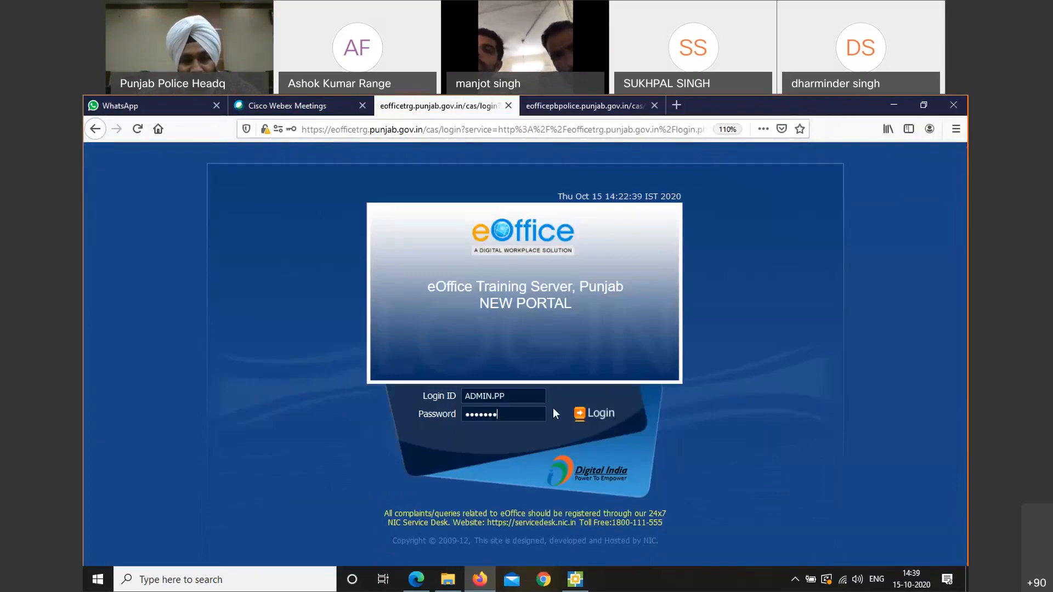
pyautogui.click(584, 414)
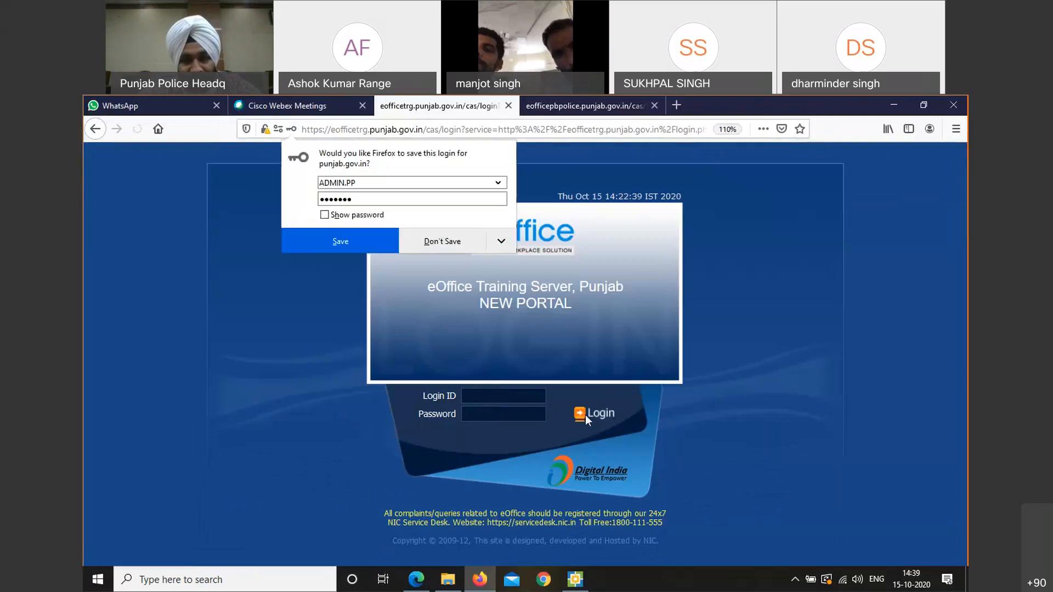
pyautogui.click(468, 244)
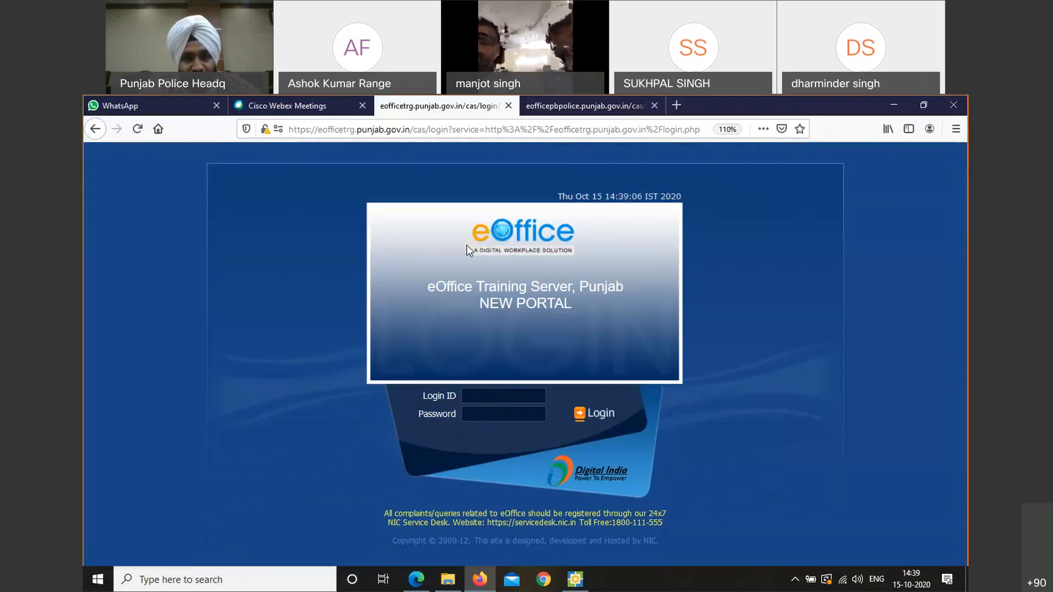
# Re-enter the admin login ID and password and log in again
pyautogui.click(489, 395)
pyautogui.write('admin.pp')
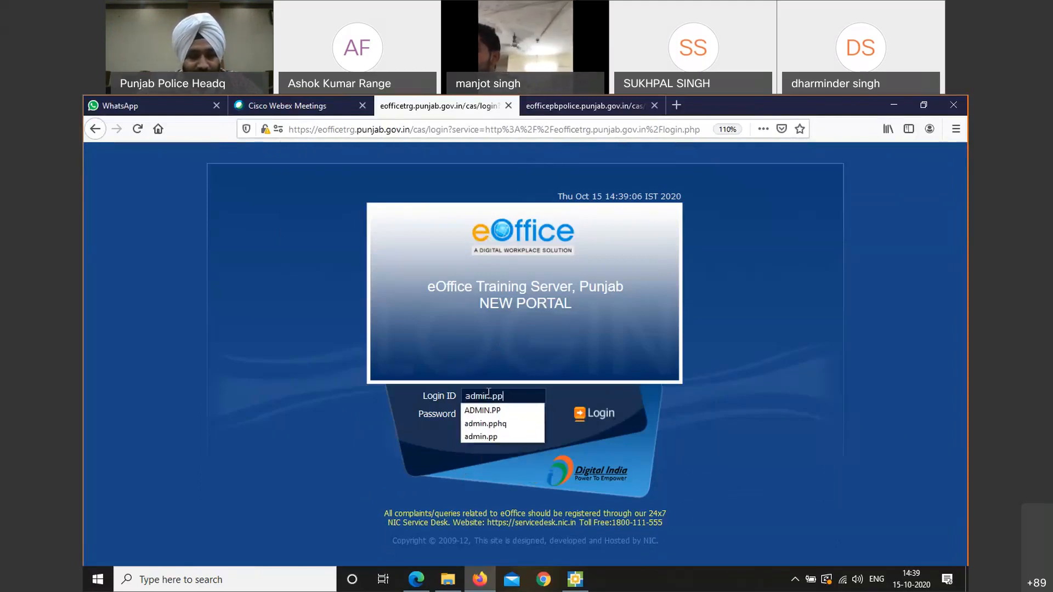
pyautogui.press('Tab')
pyautogui.write('*******')
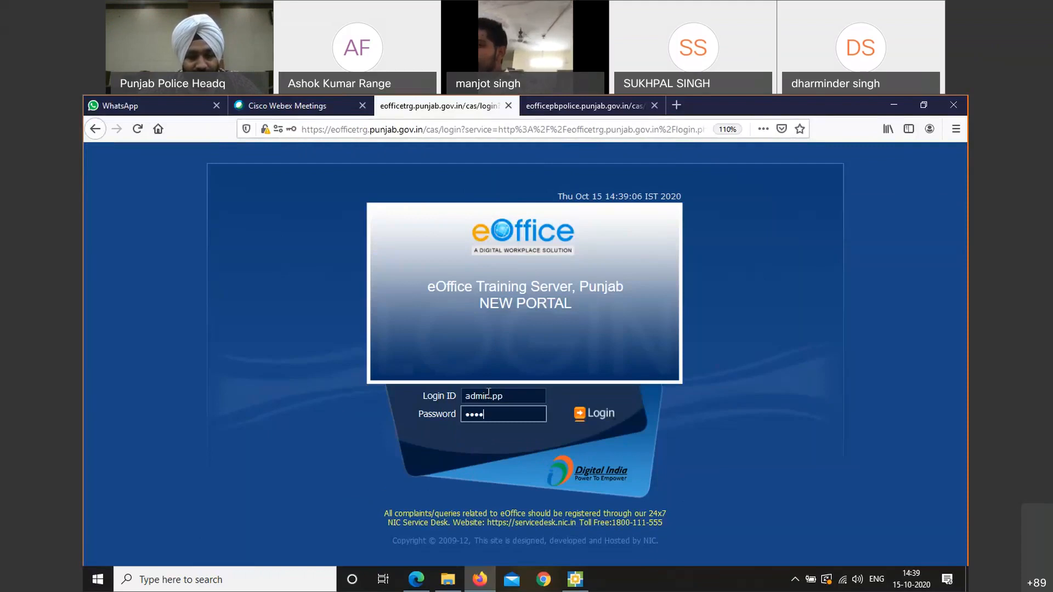
pyautogui.click(577, 414)
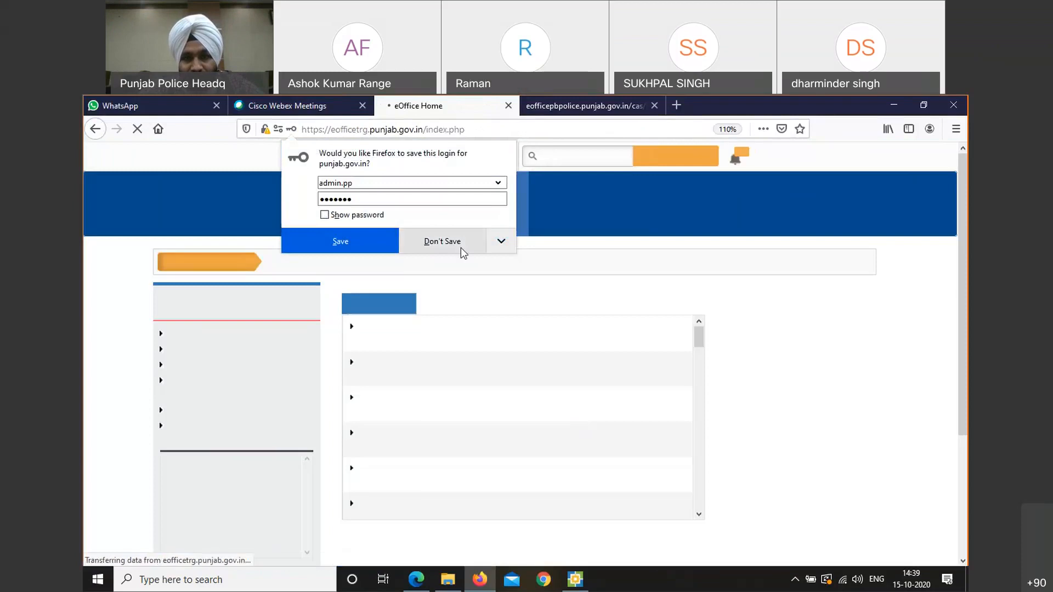
# Decline the browser's offer to save the login so the eOffice Home page loads
pyautogui.click(458, 250)
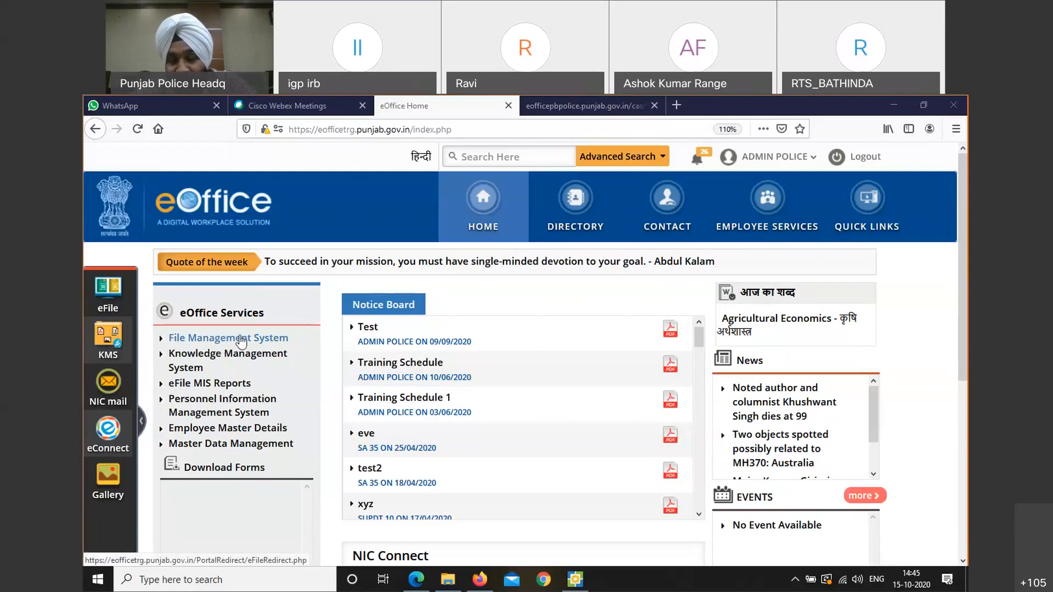
# Open File Management System from eOffice Services and collapse the Files section in the sidebar
pyautogui.click(246, 344)
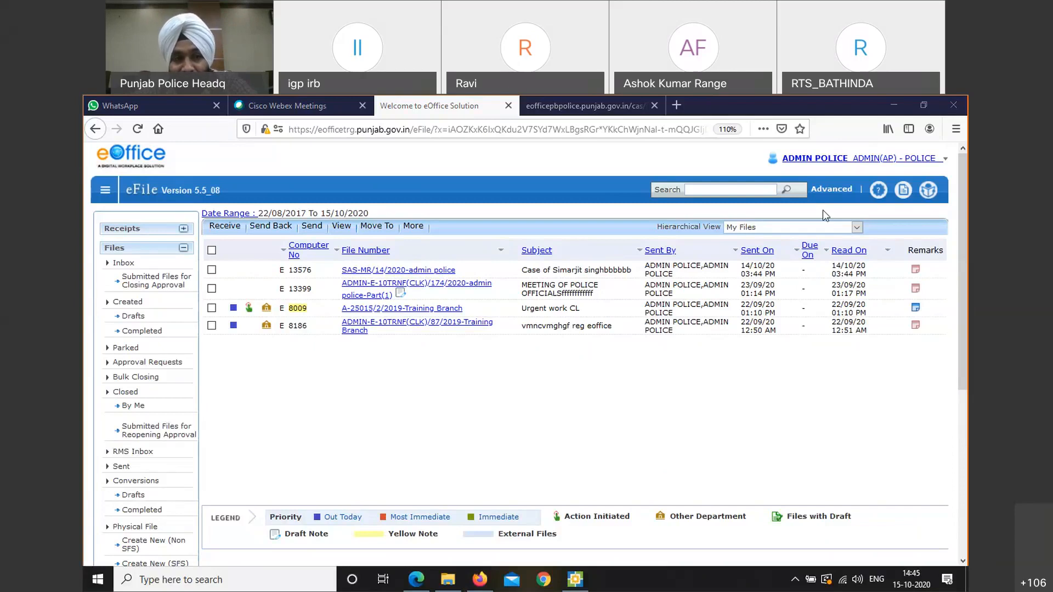
pyautogui.click(165, 250)
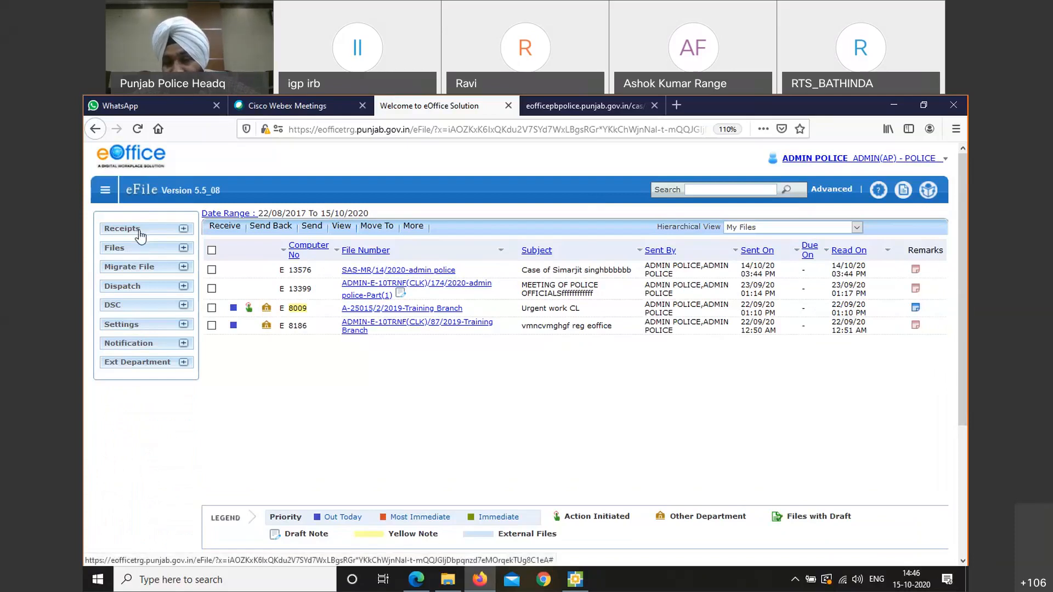
# Expand Receipts in the eFile sidebar and choose Browse and Diarise
pyautogui.click(121, 228)
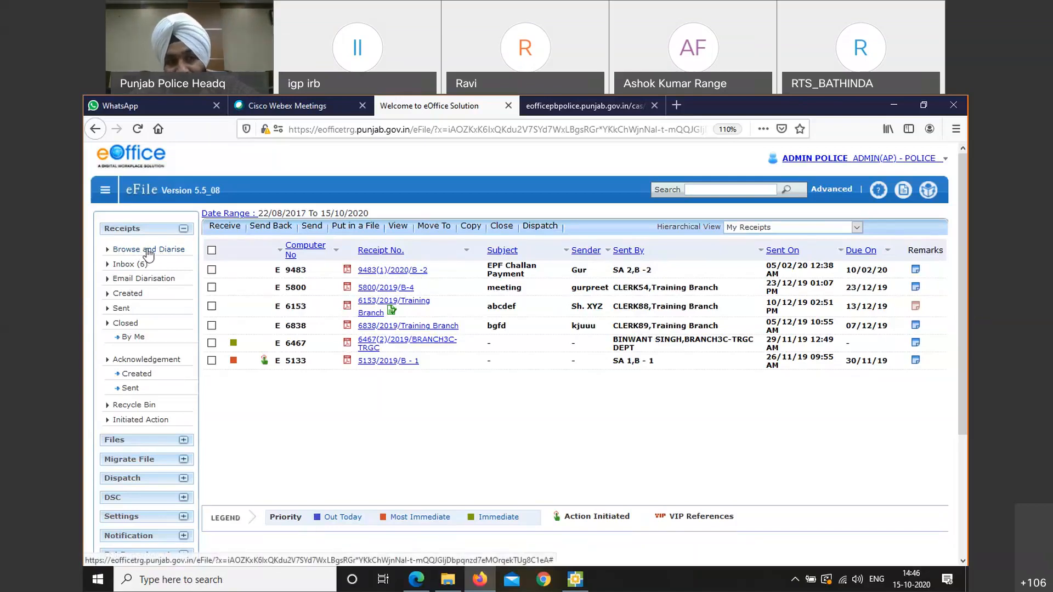
pyautogui.click(148, 251)
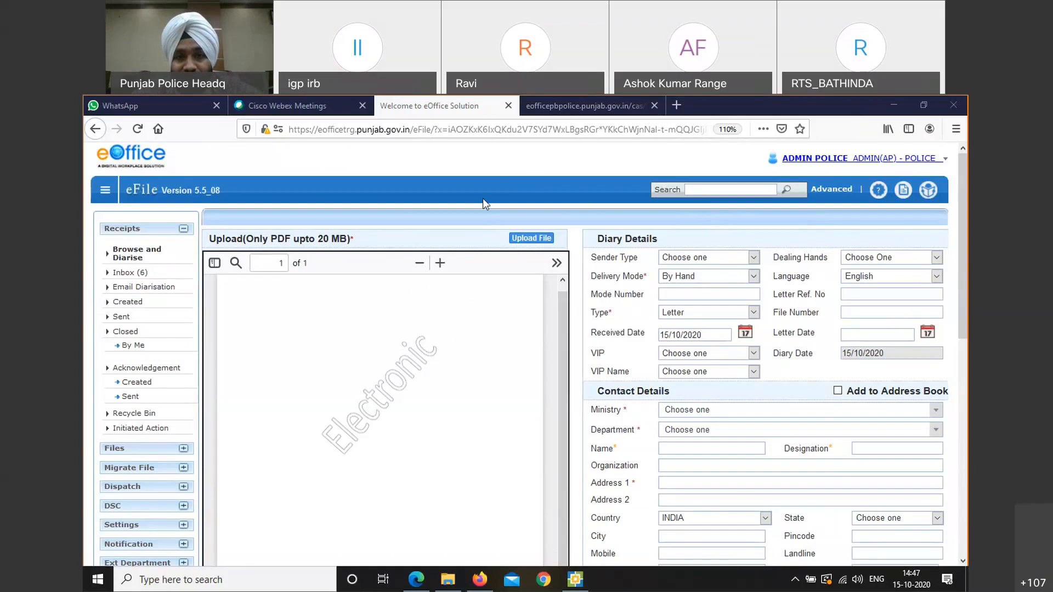
# Upload the URL's PDF as the receipt document
pyautogui.click(531, 240)
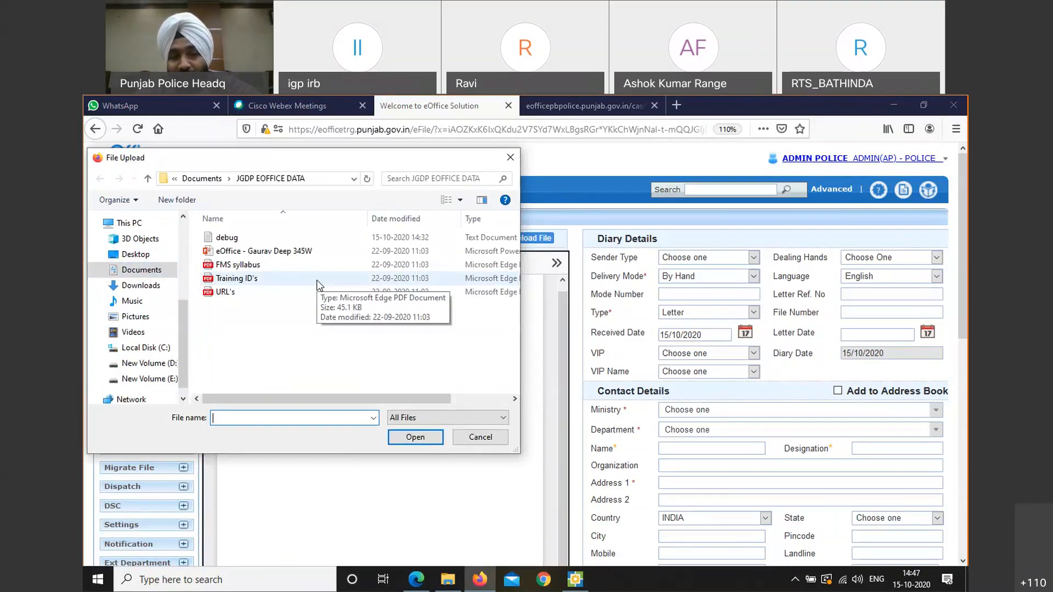
pyautogui.click(236, 293)
pyautogui.click(415, 437)
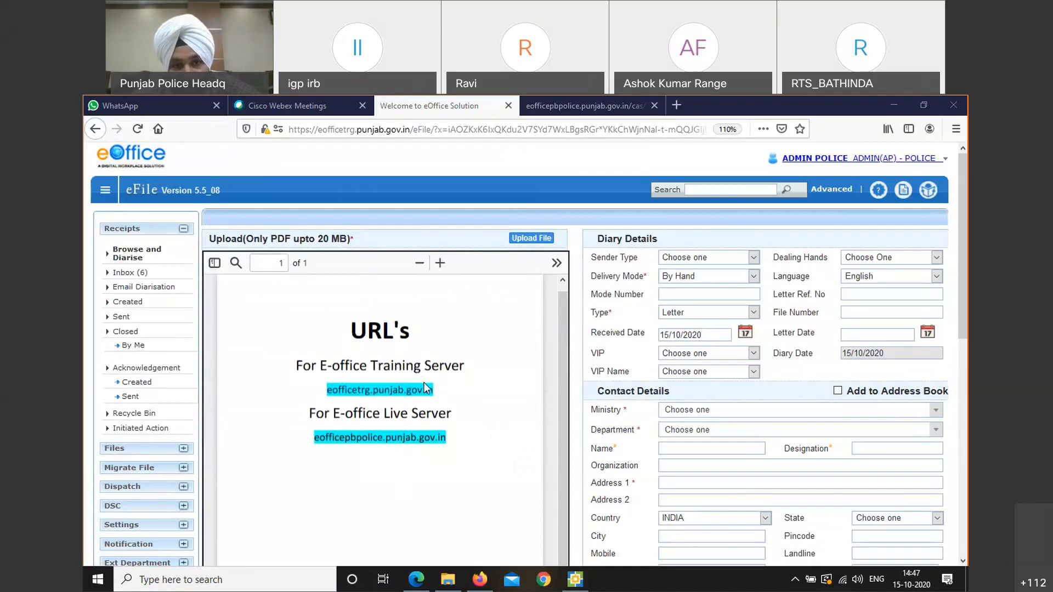
# Upload the Training ID's PDF as the receipt file
pyautogui.click(521, 235)
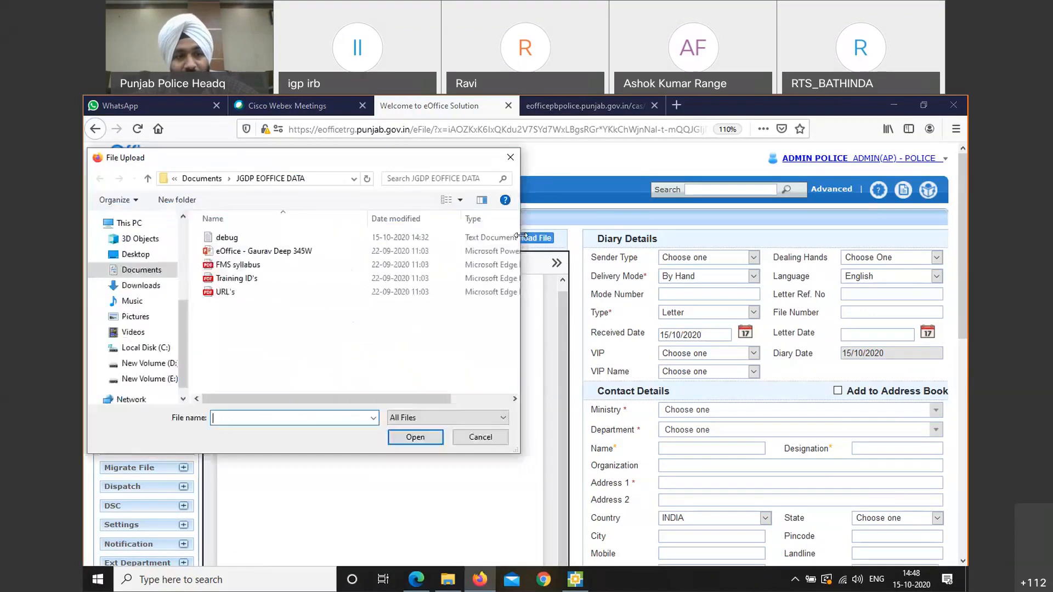
pyautogui.click(275, 282)
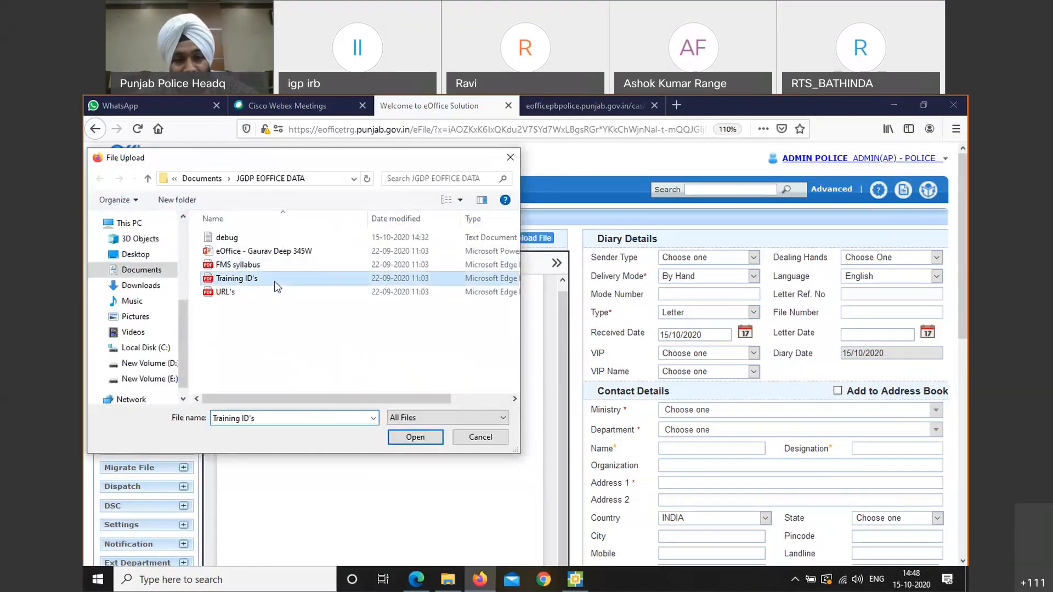
pyautogui.click(418, 440)
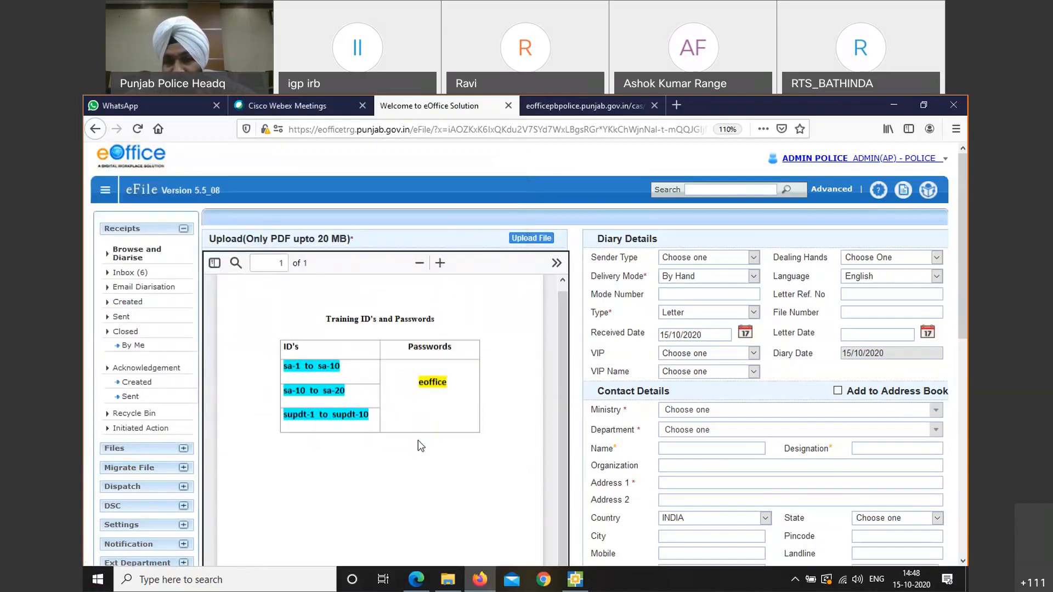
# Browse from the Documents and Fax folders to Downloads and upload 'Meeting Notice for VC on 15.10.2020'
pyautogui.click(543, 239)
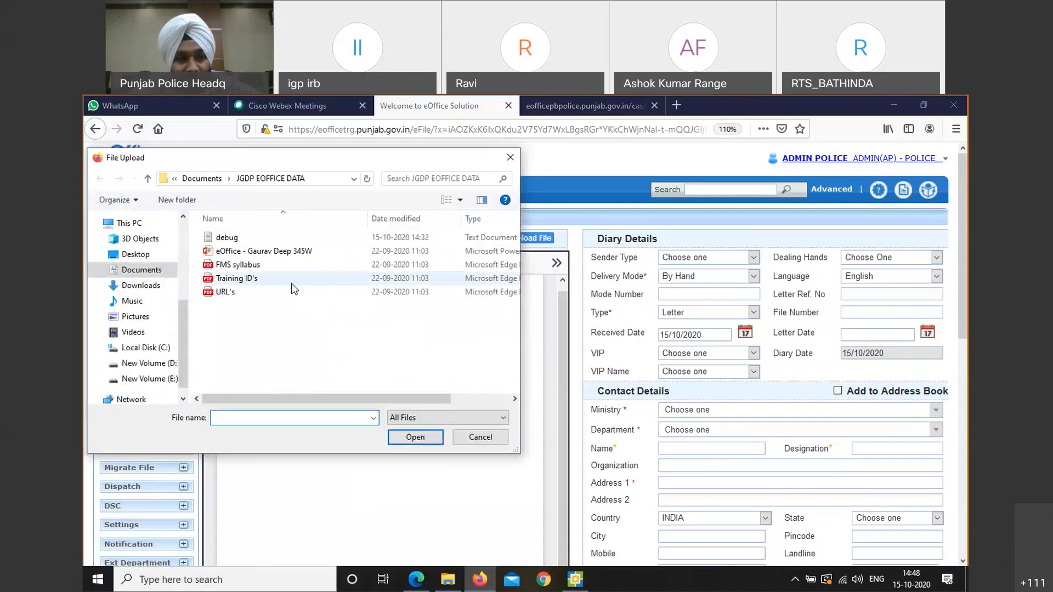
pyautogui.click(148, 179)
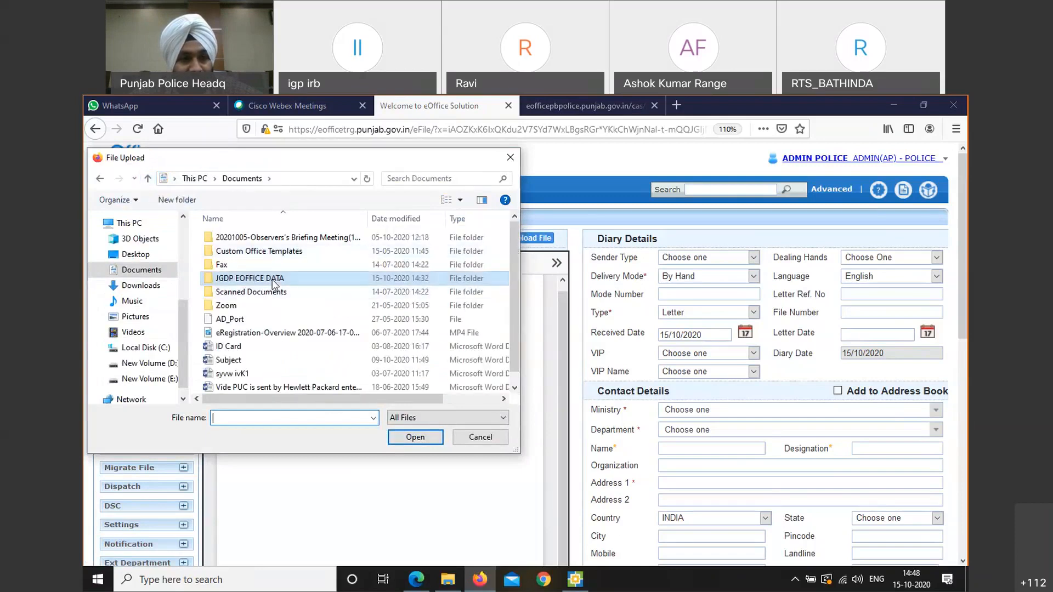
pyautogui.click(267, 299)
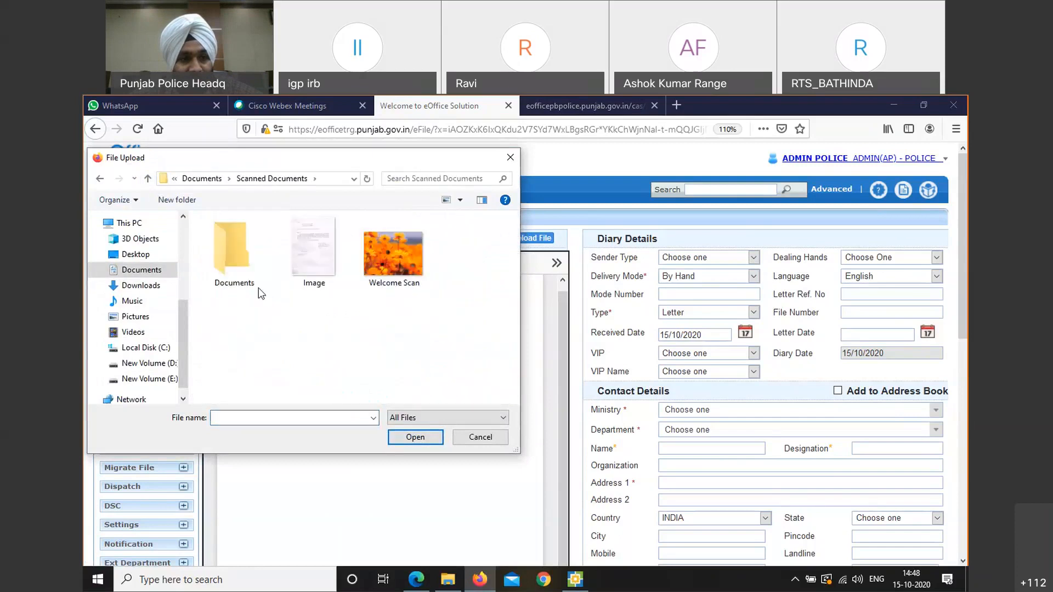
pyautogui.click(150, 182)
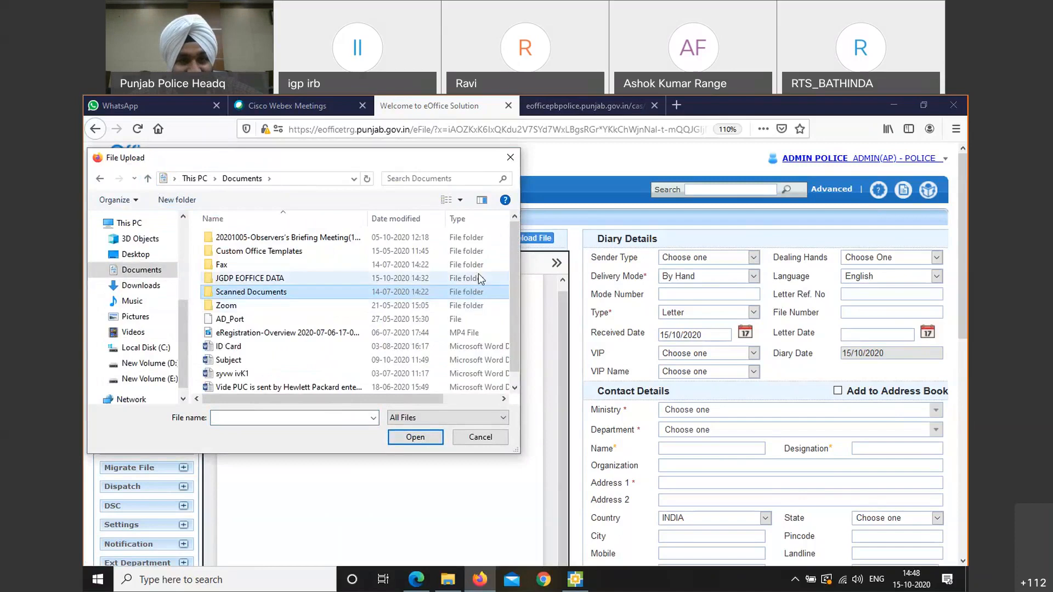
pyautogui.moveTo(512, 274); pyautogui.dragTo(516, 288)
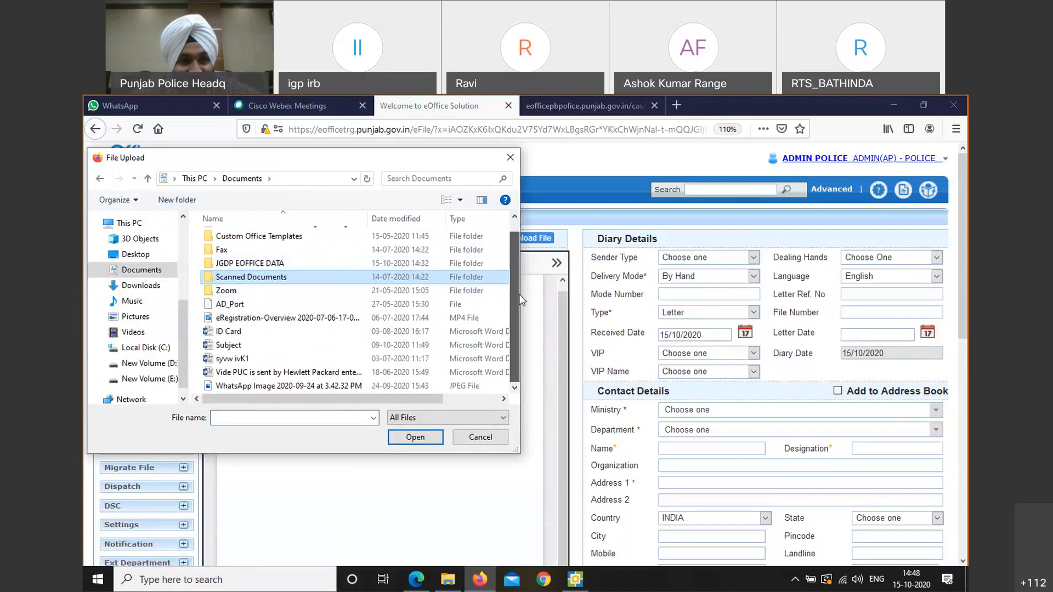
pyautogui.doubleClick(299, 251)
pyautogui.doubleClick(298, 250)
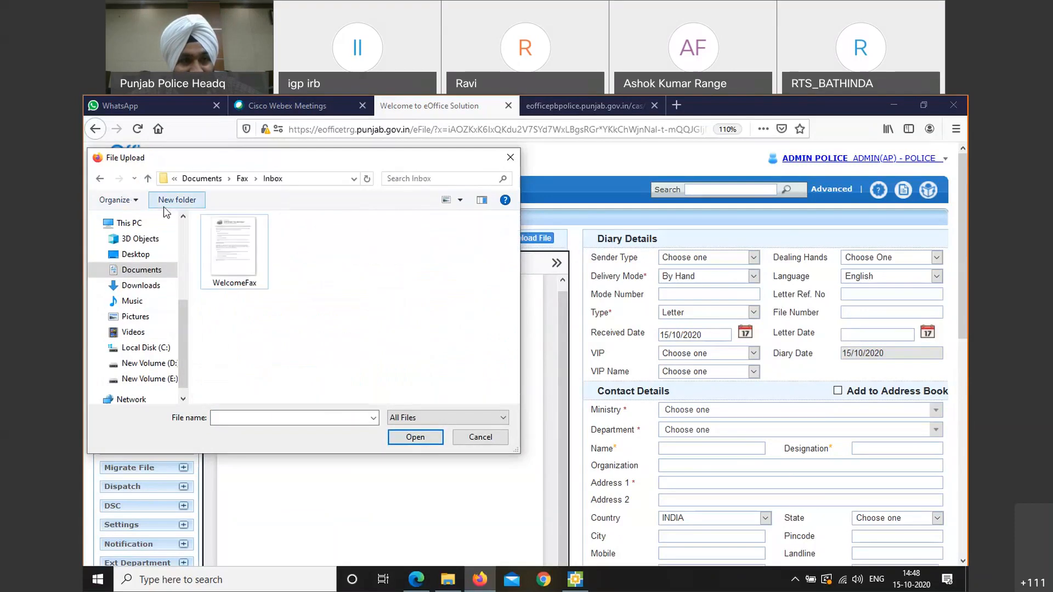
pyautogui.click(153, 183)
pyautogui.click(153, 183)
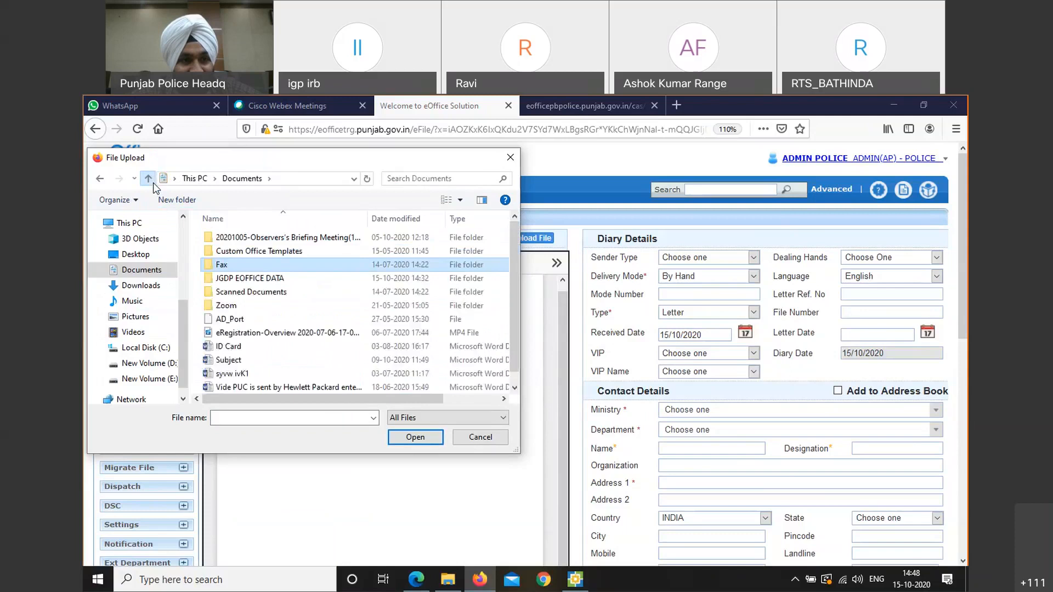
pyautogui.click(153, 183)
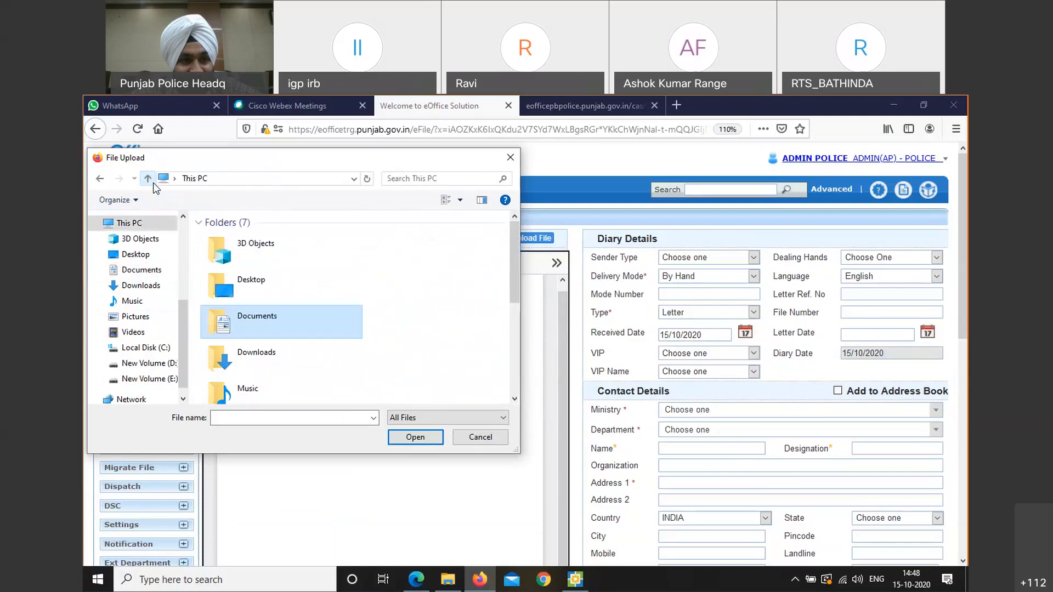
pyautogui.doubleClick(295, 354)
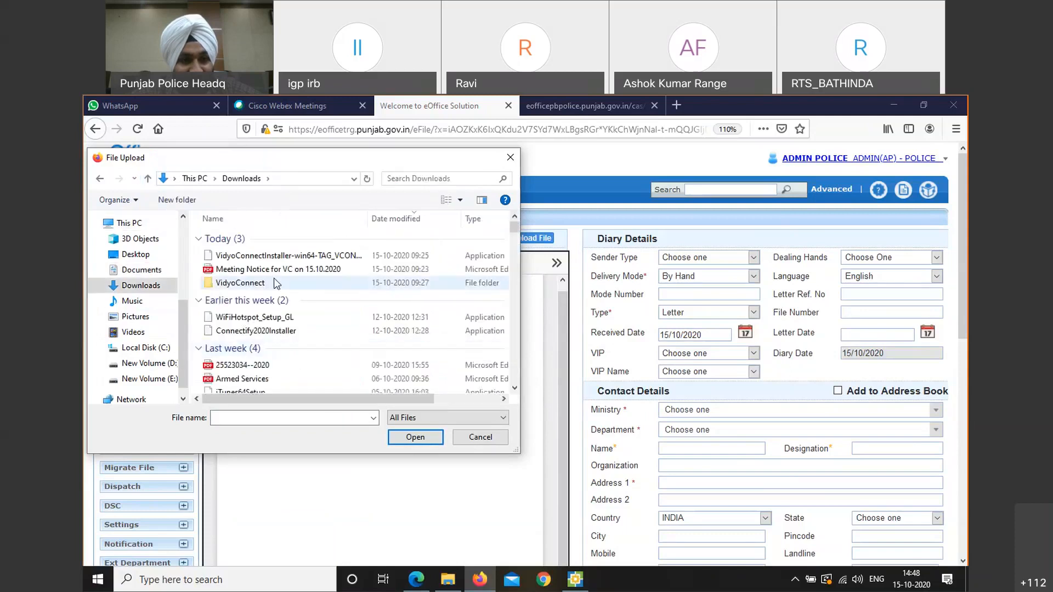
pyautogui.click(285, 269)
pyautogui.click(415, 437)
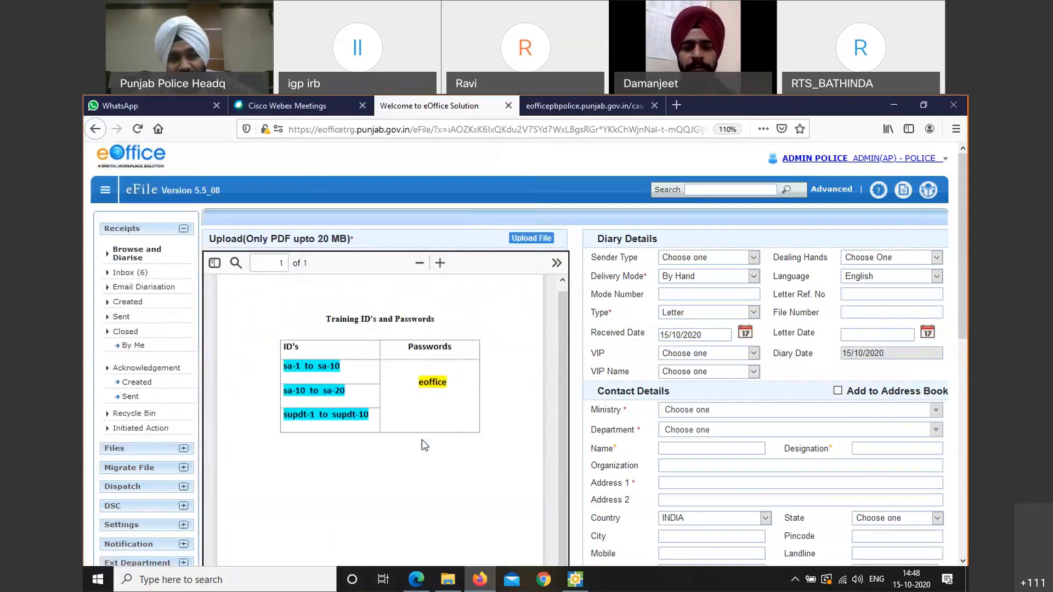
# Replace the receipt file with the Armed Services PDF from Downloads
pyautogui.click(531, 240)
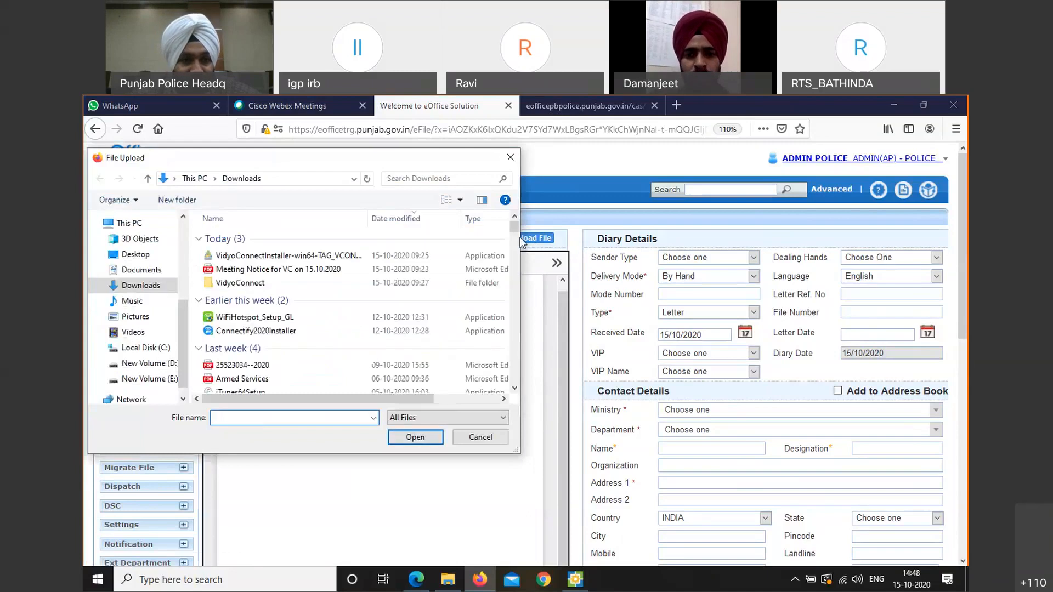
pyautogui.click(262, 384)
pyautogui.click(413, 441)
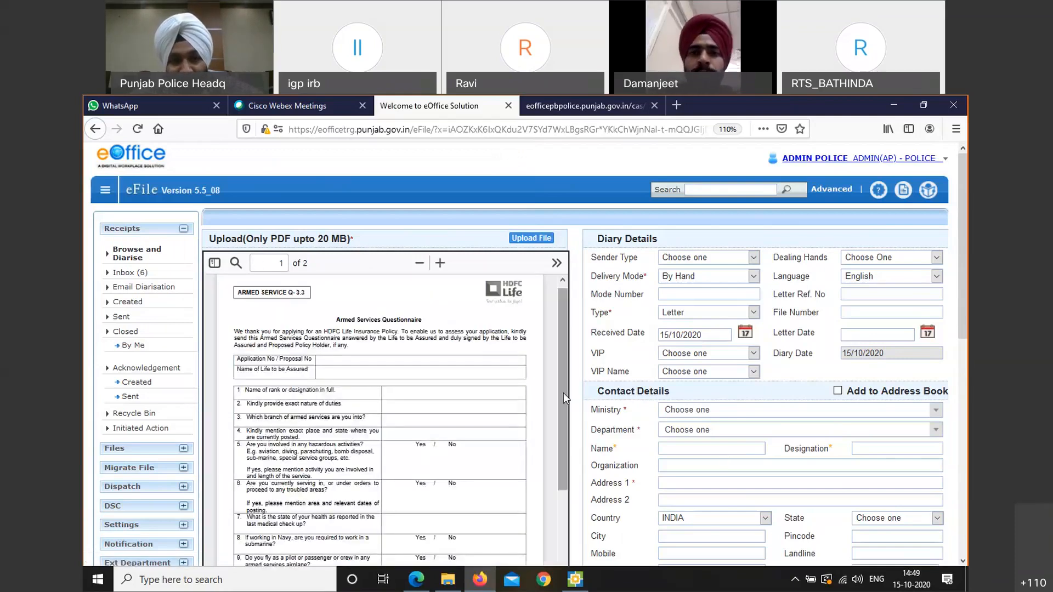
pyautogui.scroll(-3, 568, 446)
pyautogui.scroll(-3, 557, 514)
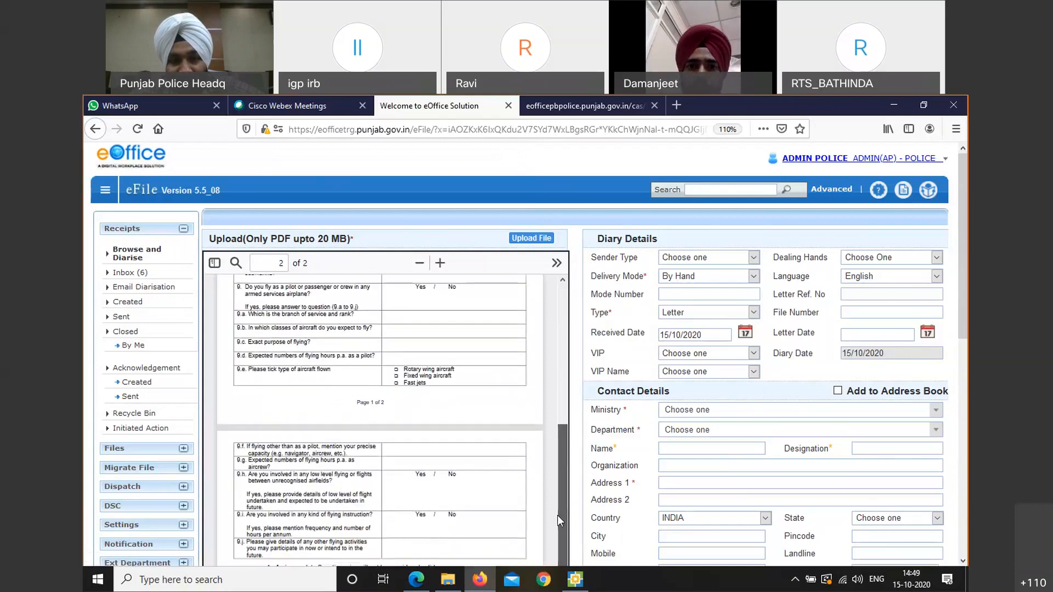
pyautogui.scroll(8, 546, 350)
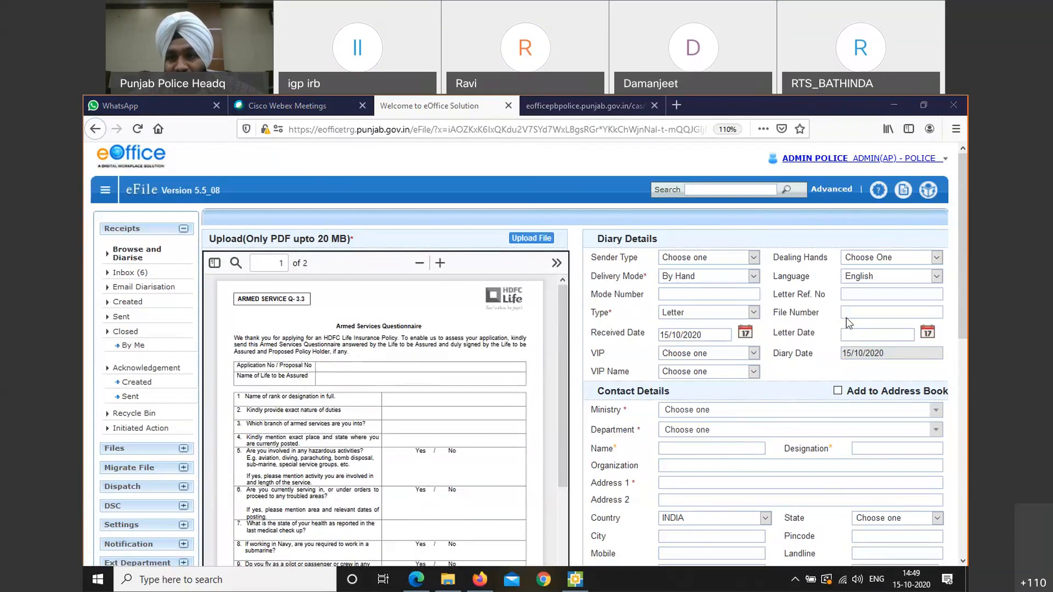
# Collapse Diary Details, Category & Subject and Contact Details, then reopen Diary Details and Contact Details
pyautogui.click(689, 243)
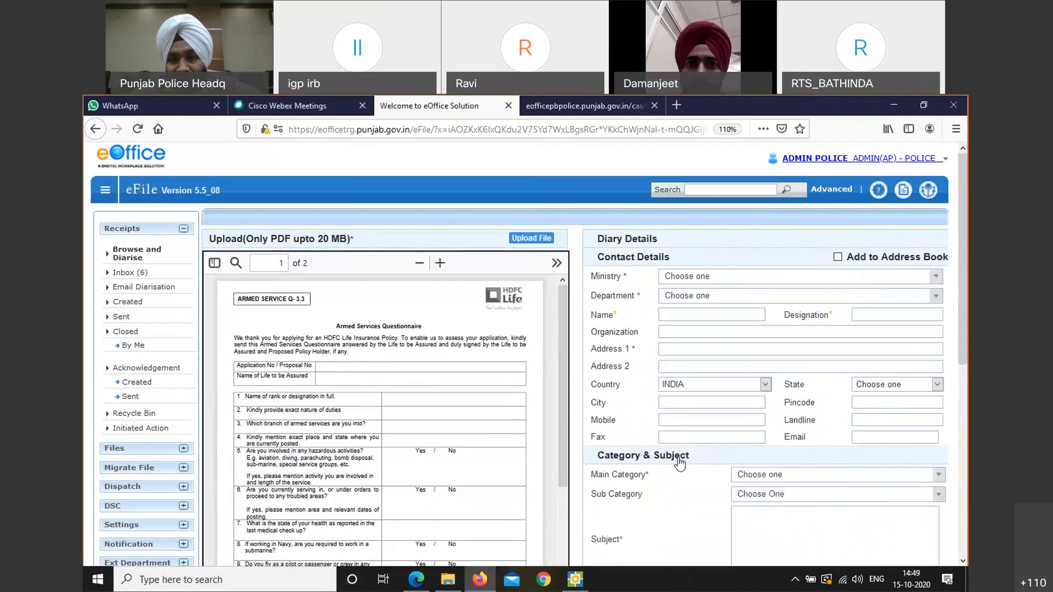
pyautogui.click(680, 462)
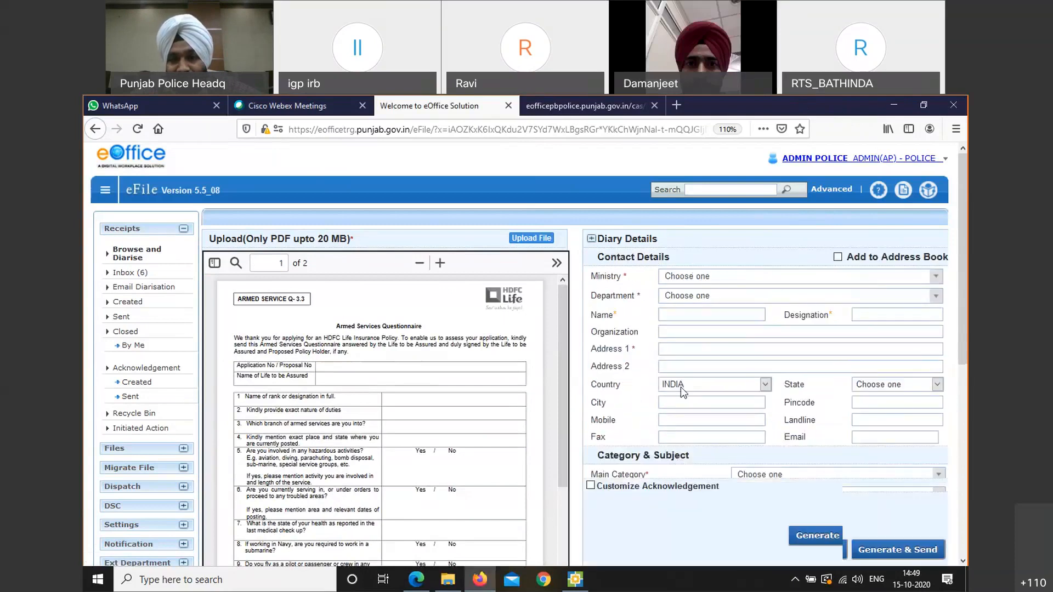
pyautogui.click(690, 257)
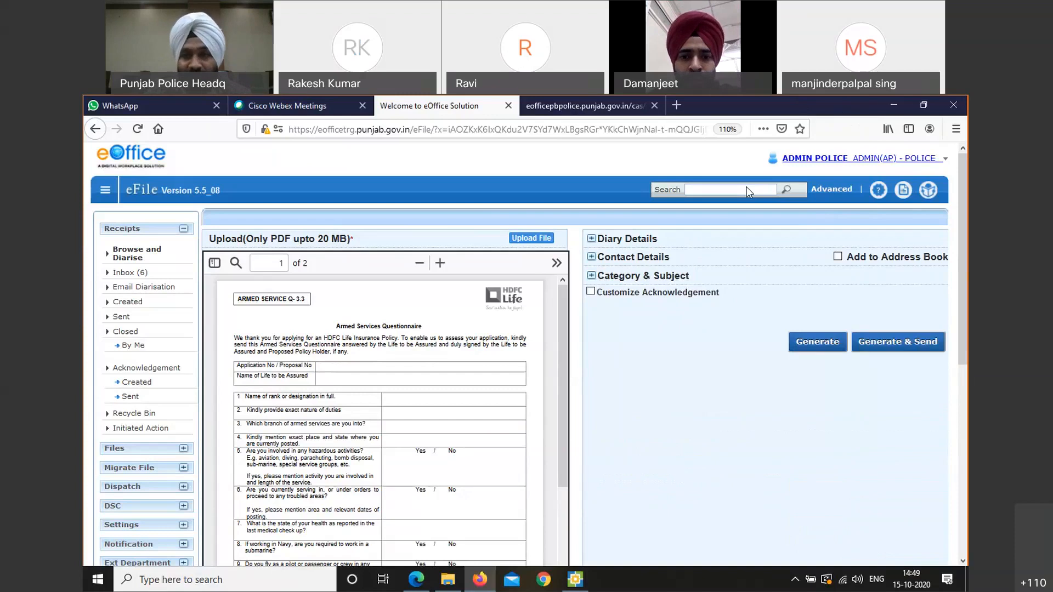
pyautogui.click(930, 219)
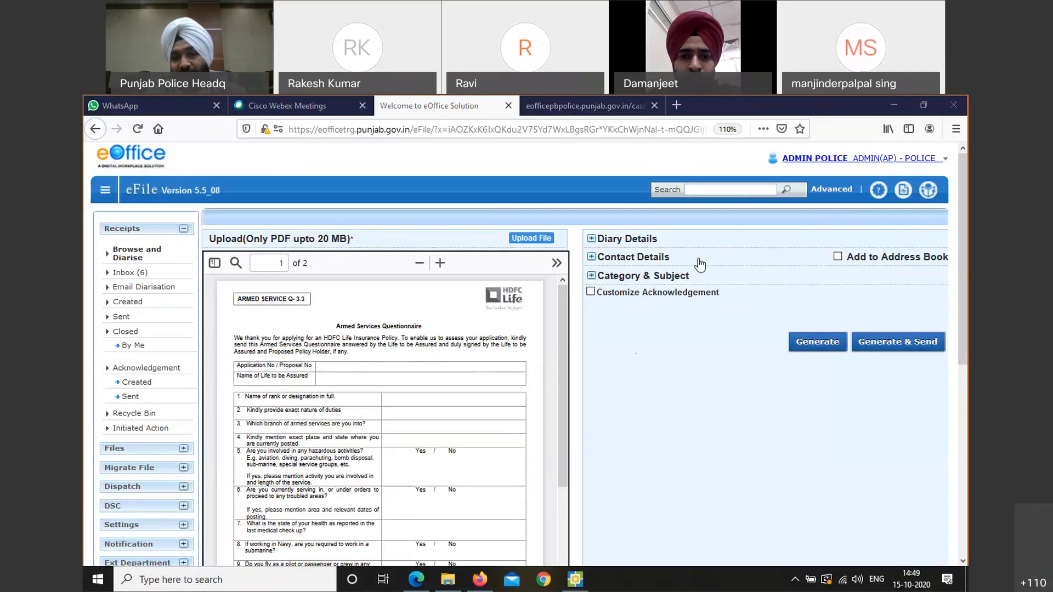
pyautogui.click(676, 245)
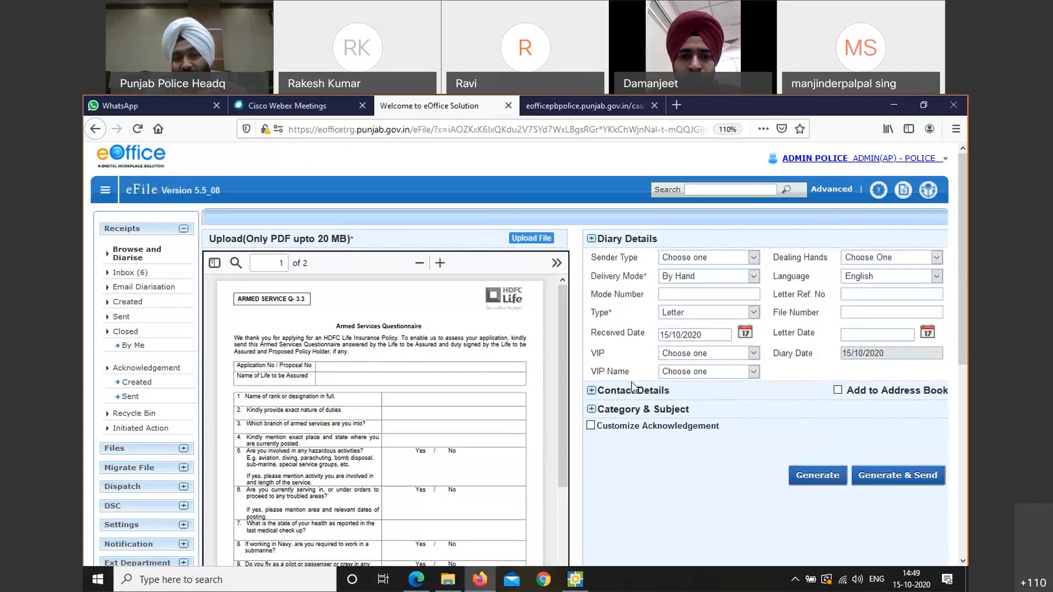
pyautogui.click(633, 393)
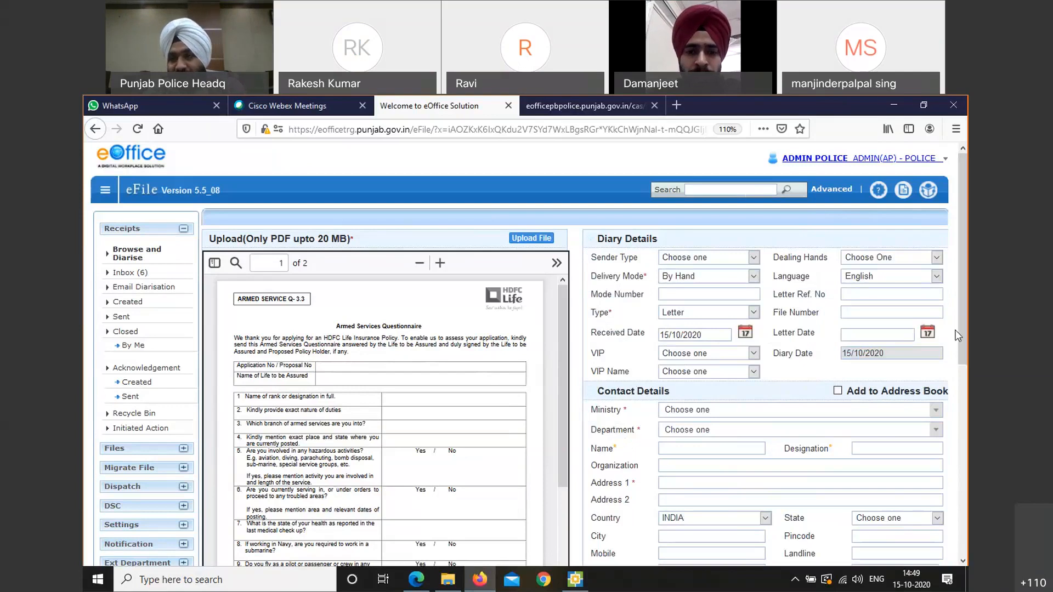
pyautogui.moveTo(964, 331)
pyautogui.mouseDown()
pyautogui.moveTo(965, 411)
pyautogui.moveTo(965, 328)
pyautogui.mouseUp()
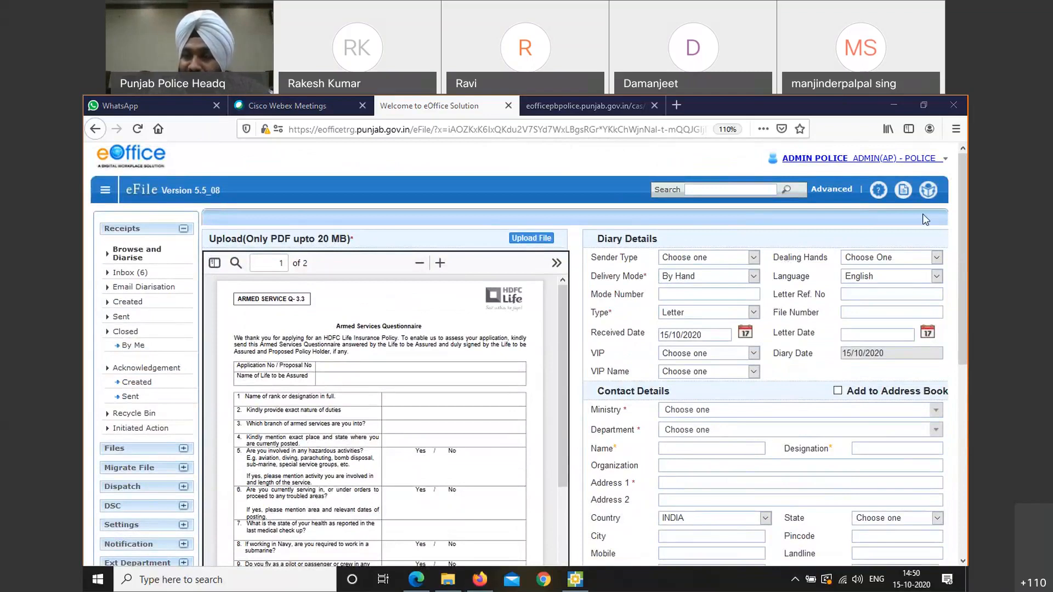
pyautogui.click(755, 279)
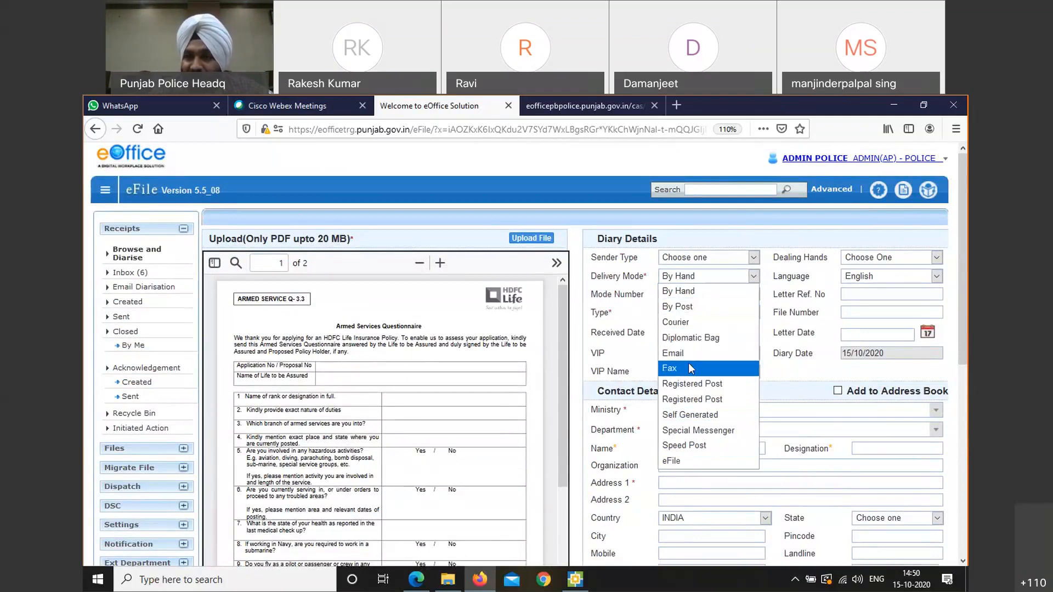
pyautogui.click(940, 215)
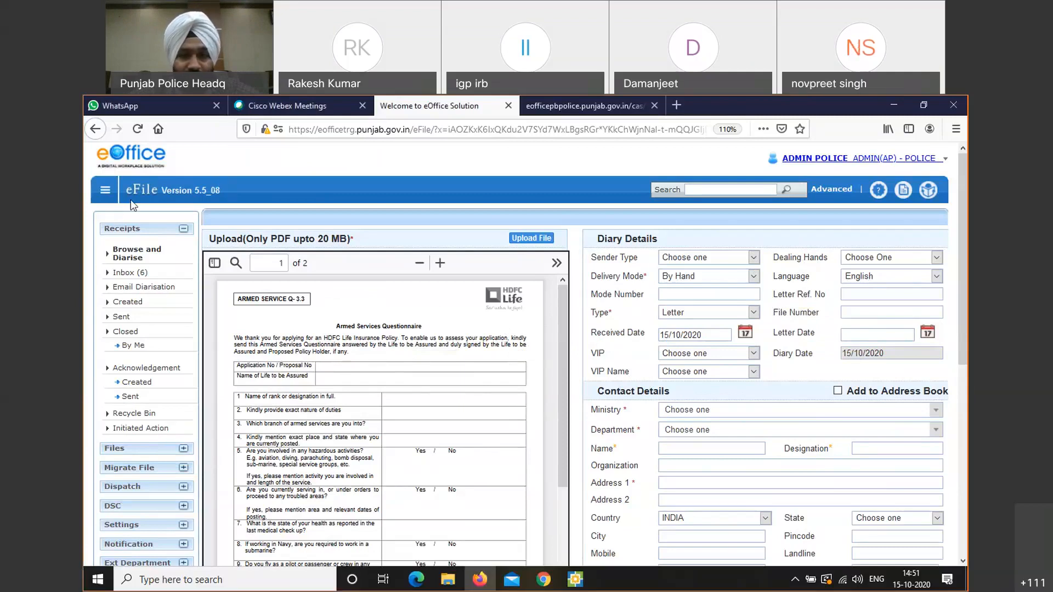
# Set the receipt's Delivery Mode to By Post
pyautogui.click(706, 276)
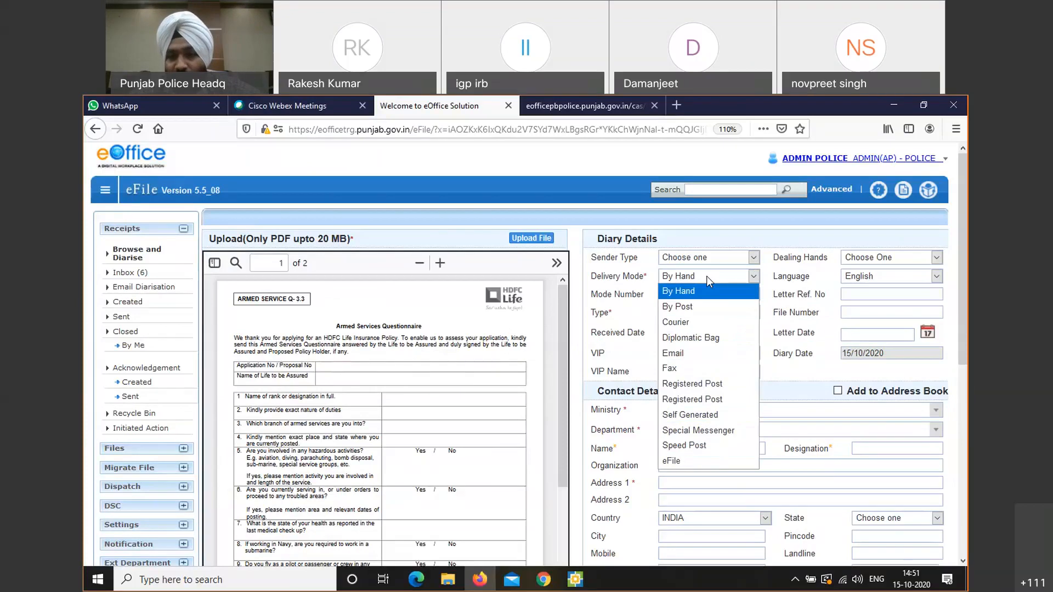
pyautogui.click(707, 276)
pyautogui.click(707, 277)
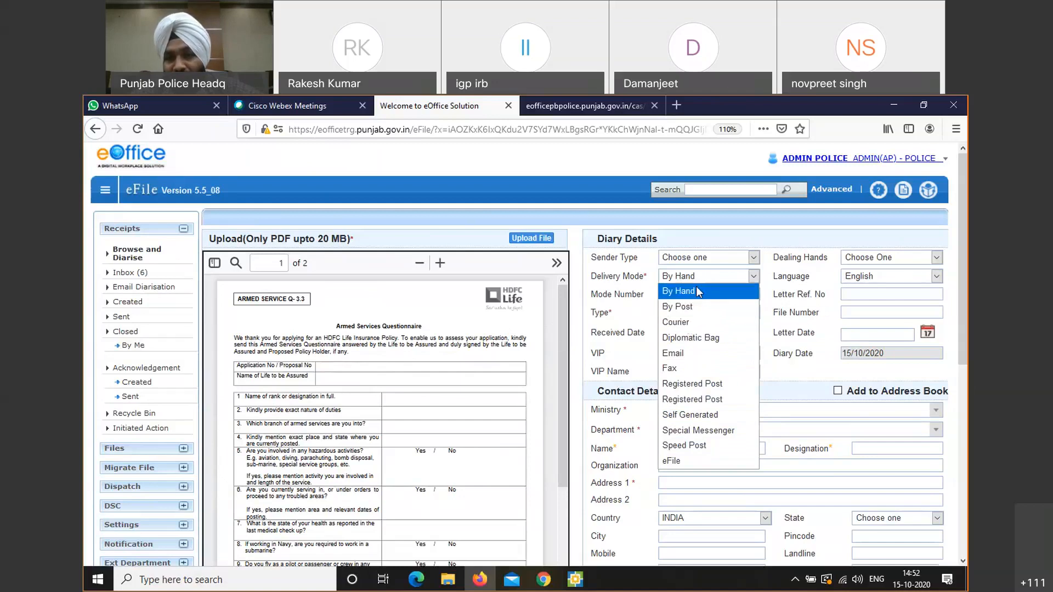
pyautogui.click(693, 307)
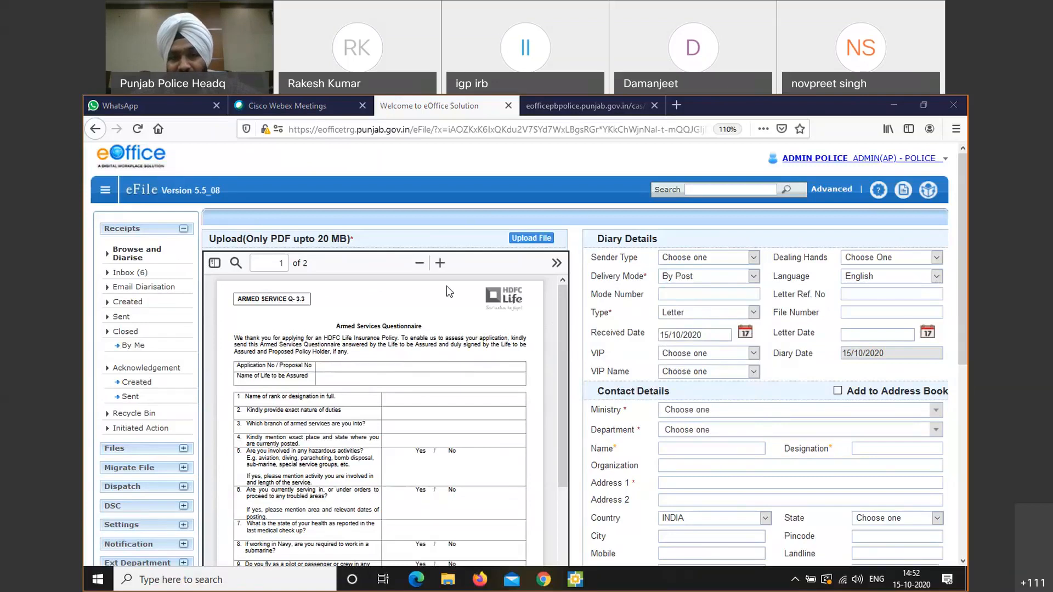
# Enlarge the PDF preview and set the receipt Language to Punjabi
pyautogui.click(440, 263)
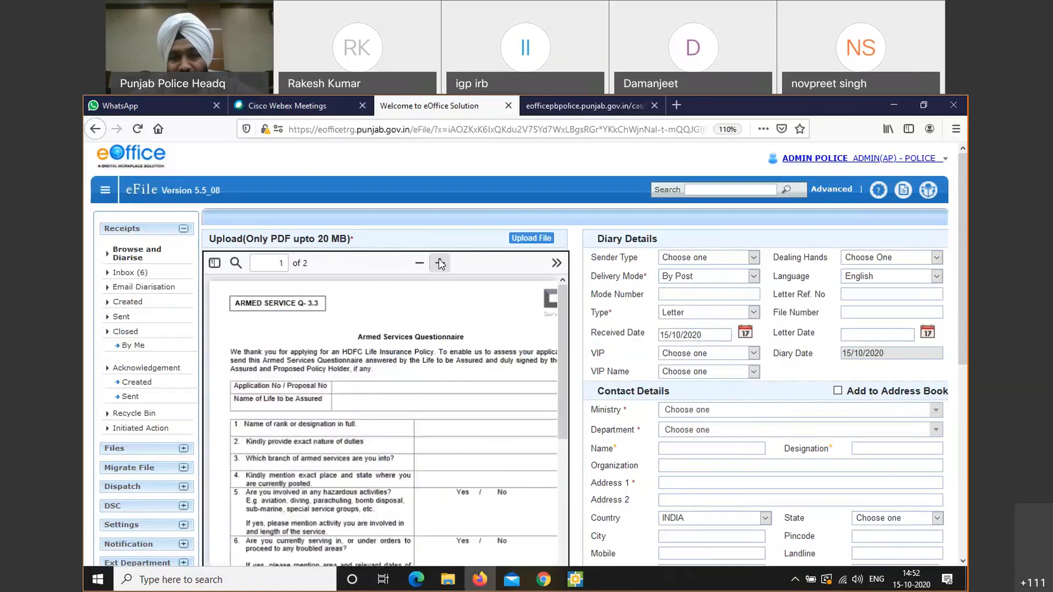
pyautogui.click(935, 277)
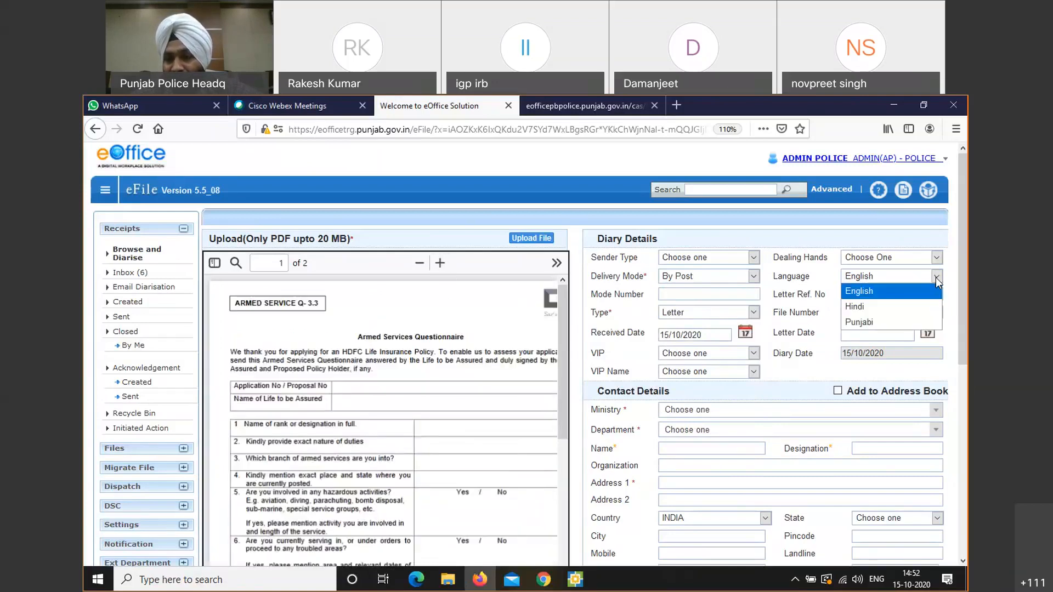
pyautogui.click(893, 324)
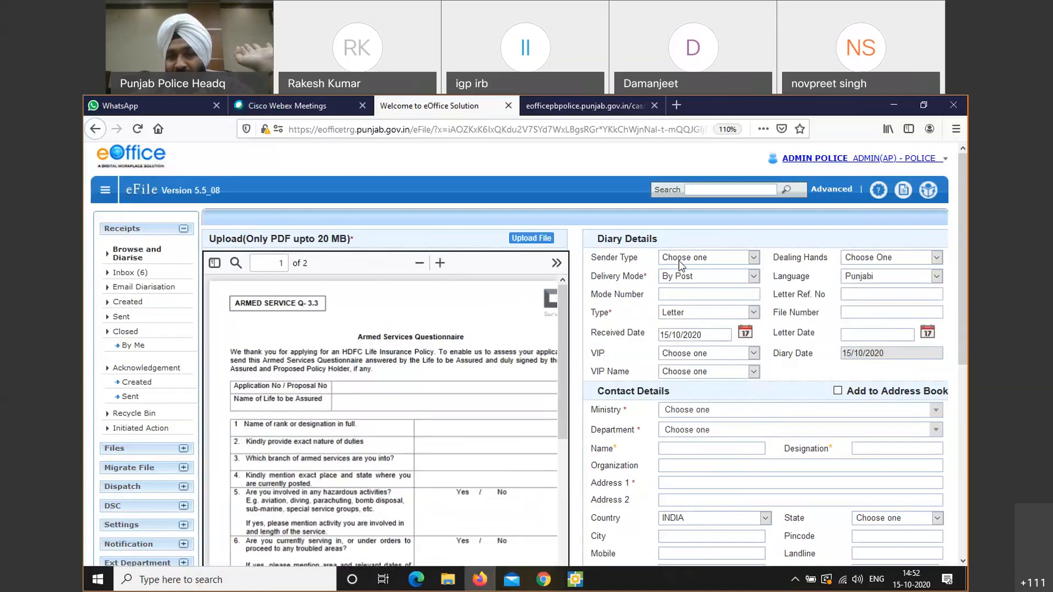
pyautogui.click(680, 294)
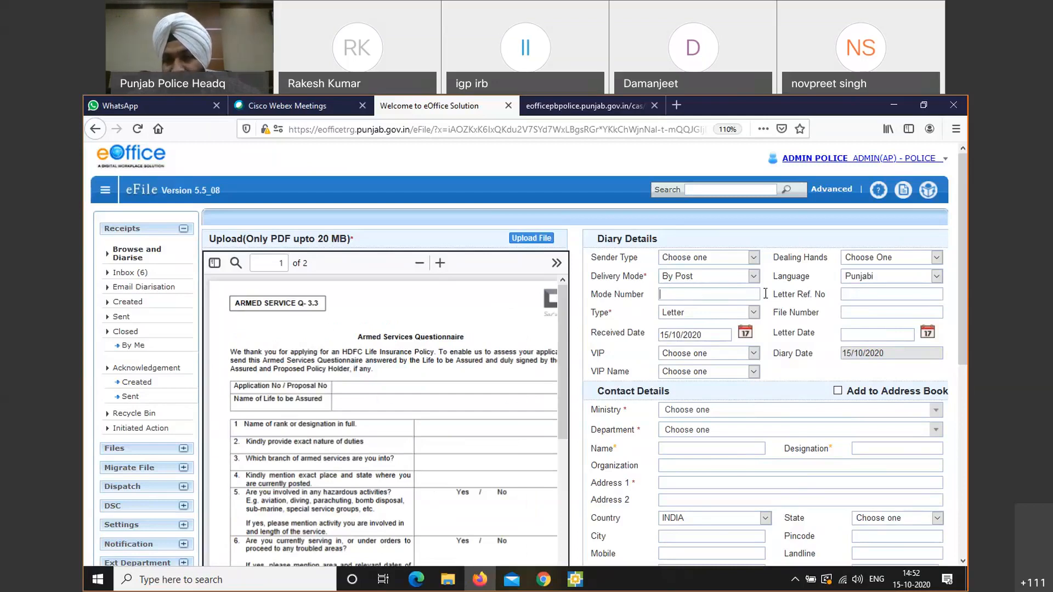
pyautogui.click(858, 299)
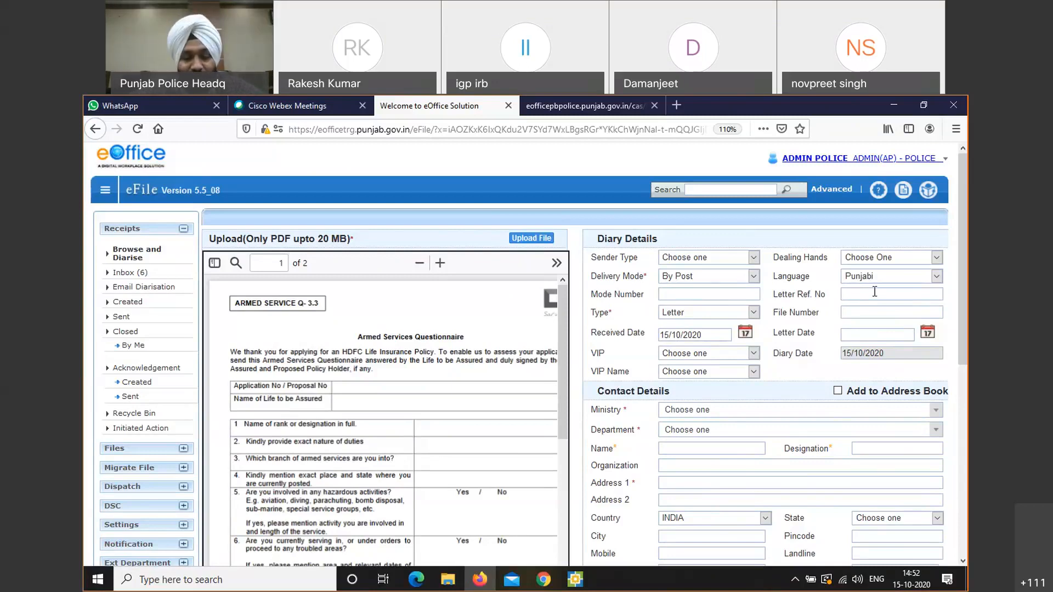
pyautogui.write('256')
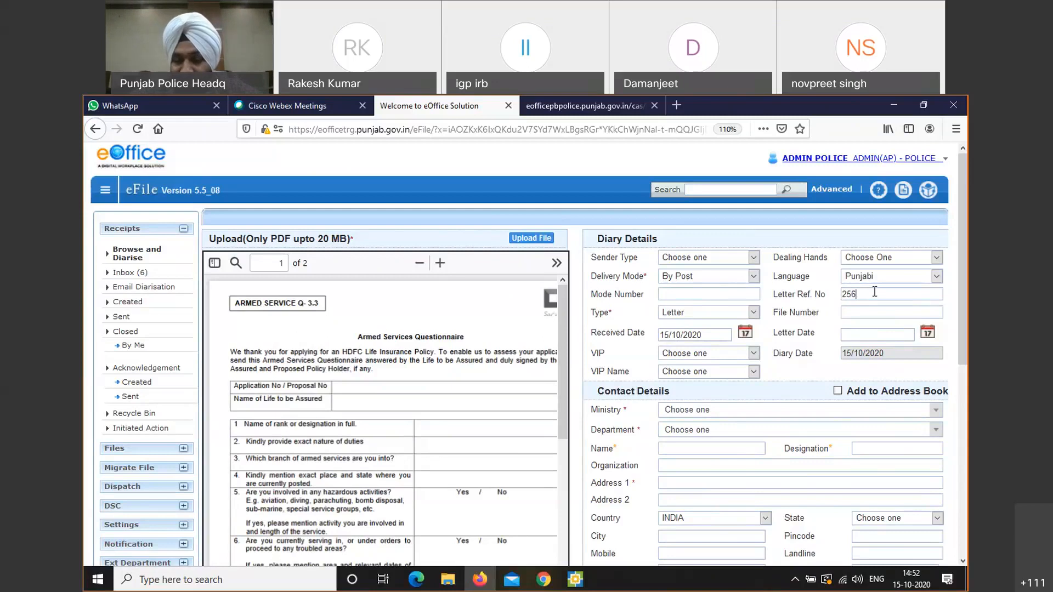
pyautogui.write('/2/')
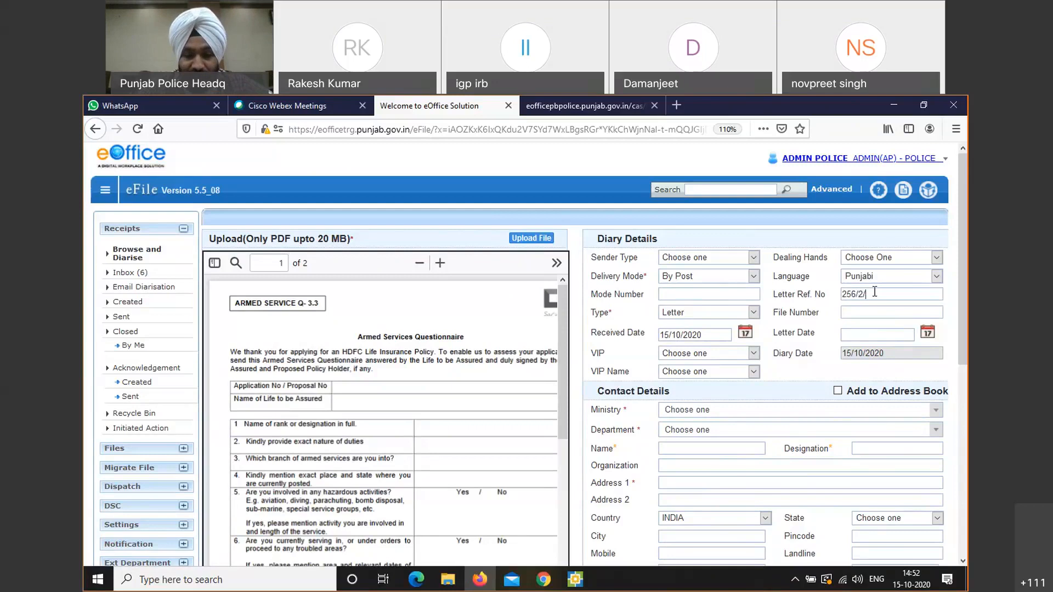
pyautogui.write('4/20')
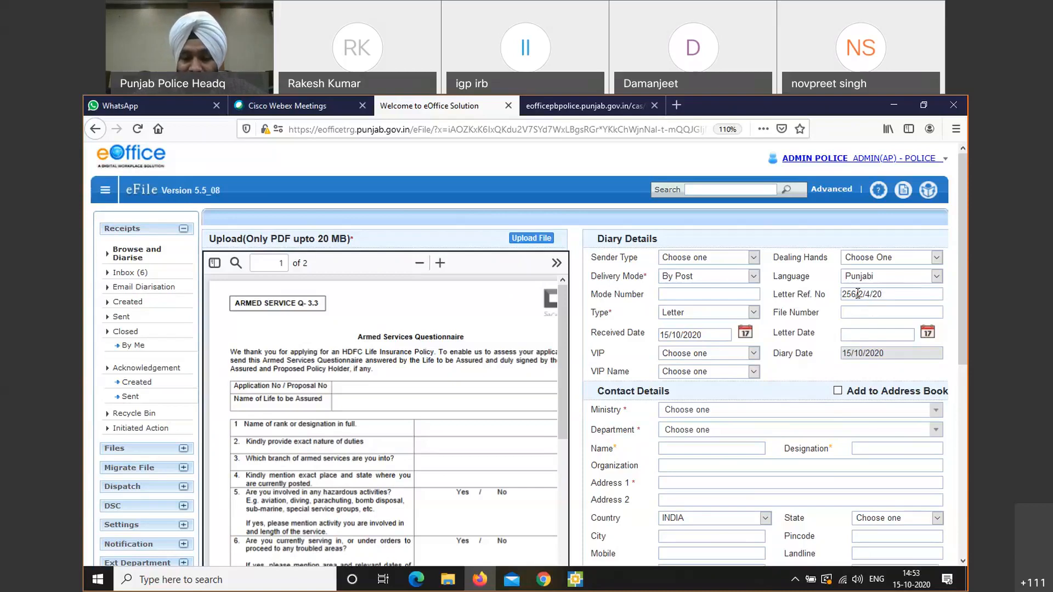
pyautogui.write('a')
pyautogui.press('BackSpace')
pyautogui.press('BackSpace')
pyautogui.press('BackSpace')
pyautogui.press('BackSpace')
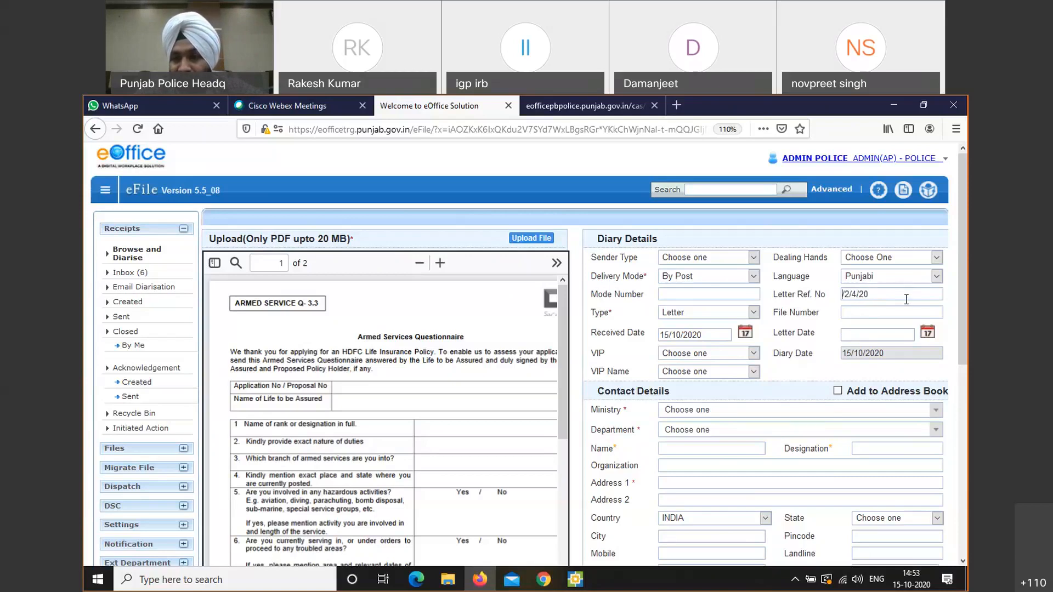
pyautogui.press('BackSpace')
pyautogui.press('BackSpace')
pyautogui.press('BackSpace')
pyautogui.press('BackSpace')
pyautogui.press('BackSpace')
pyautogui.press('BackSpace')
pyautogui.press('BackSpace')
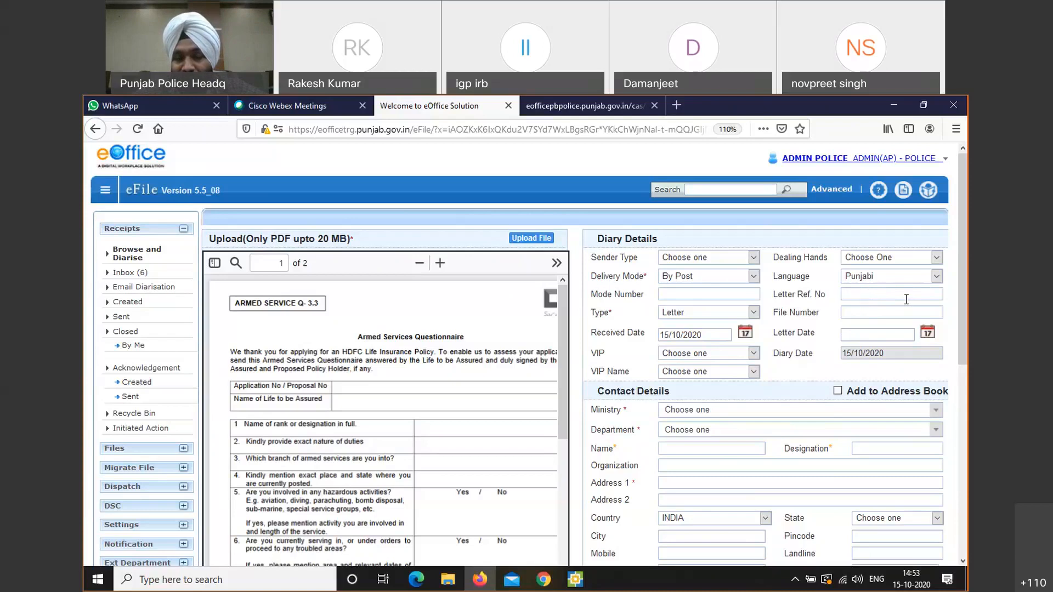
pyautogui.click(591, 448)
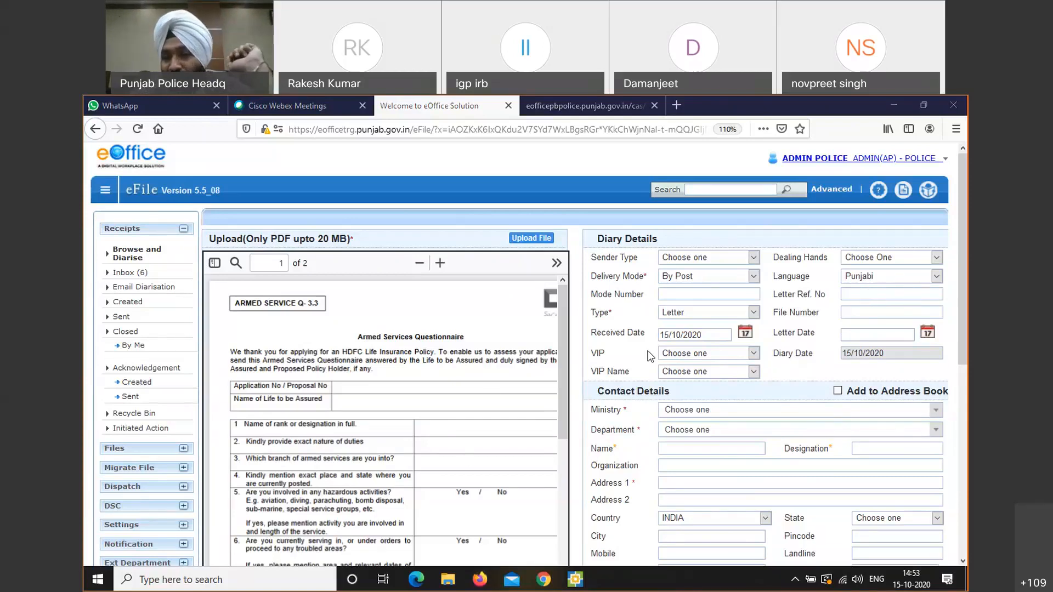
pyautogui.click(865, 294)
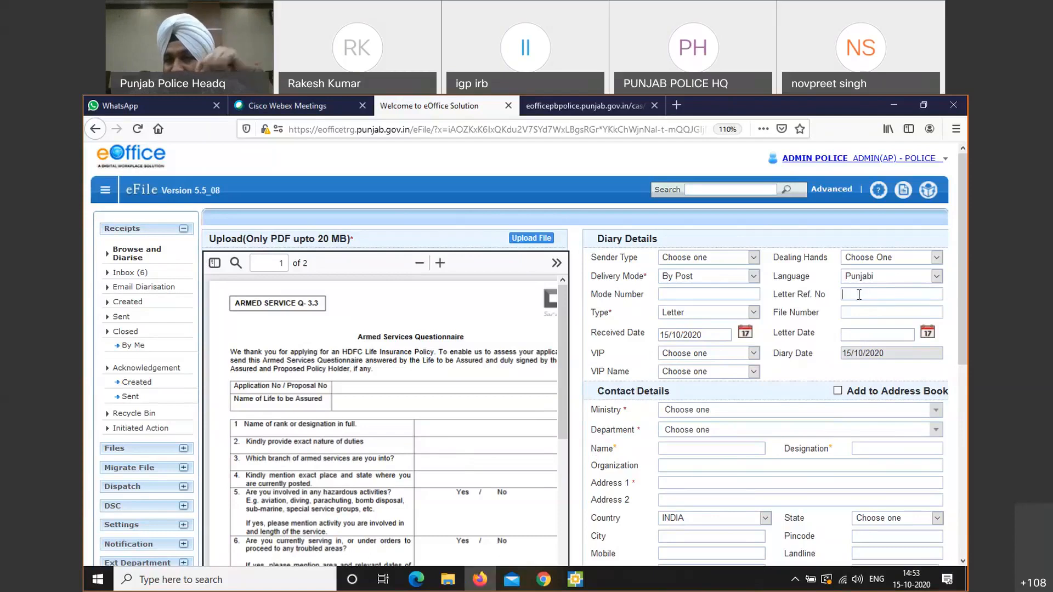
# Pick Meeting Notice from the receipt Type dropdown in place of Letter
pyautogui.click(745, 313)
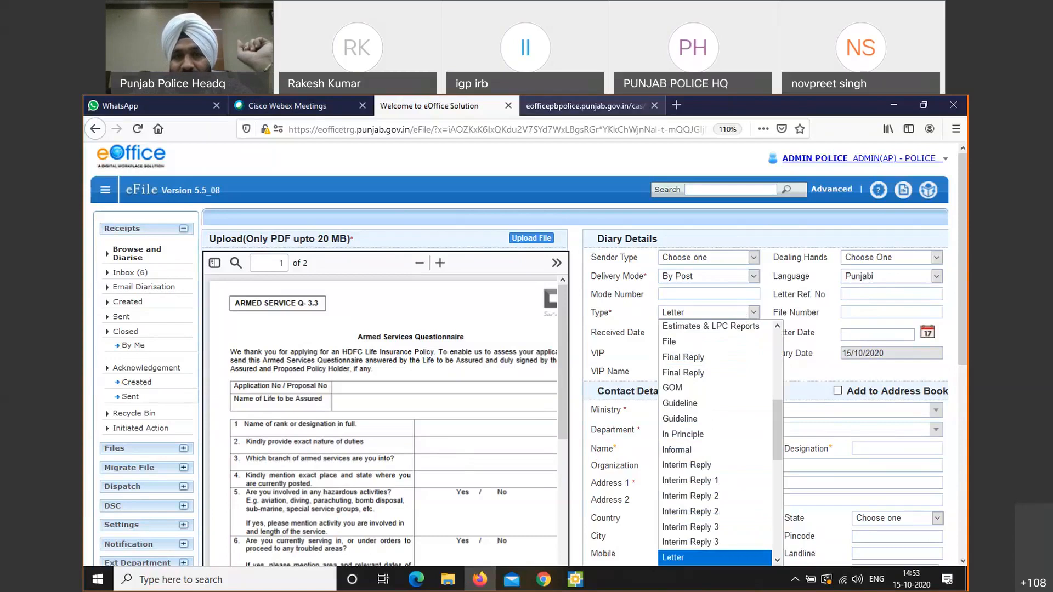
pyautogui.click(507, 120)
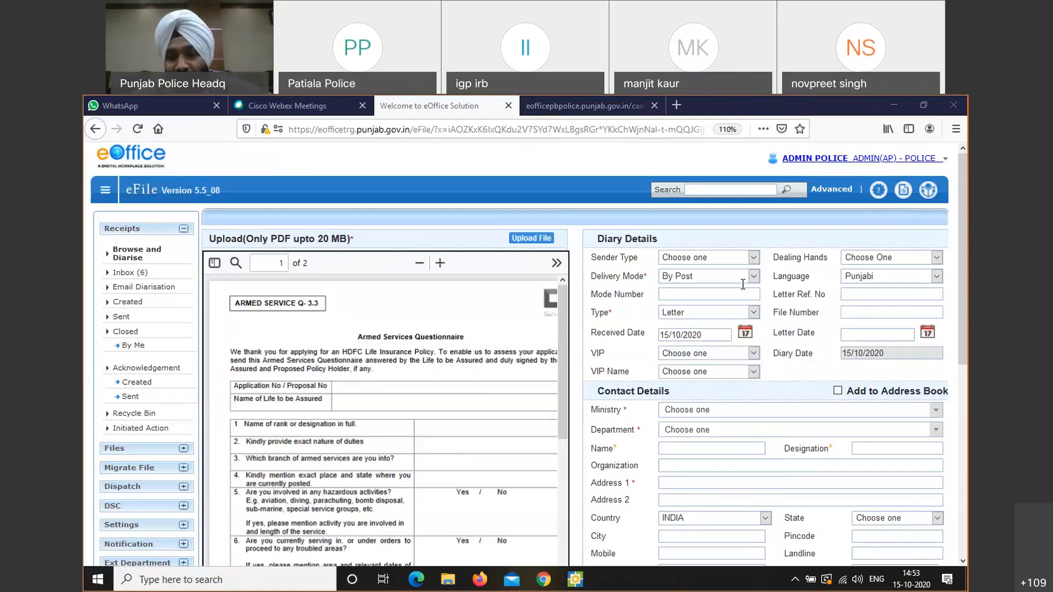
pyautogui.click(702, 314)
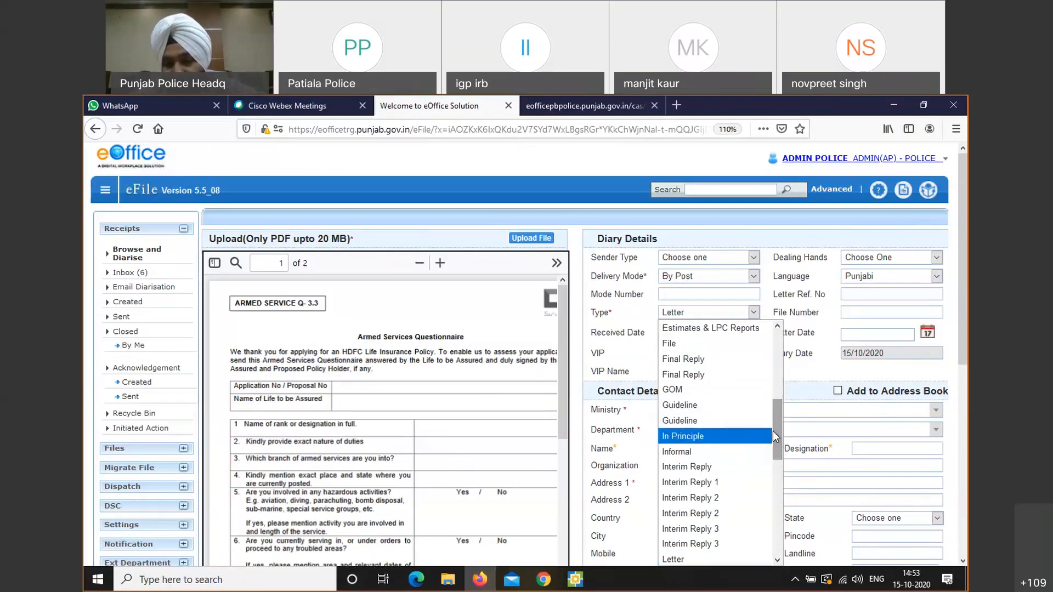
pyautogui.moveTo(772, 431); pyautogui.dragTo(769, 466)
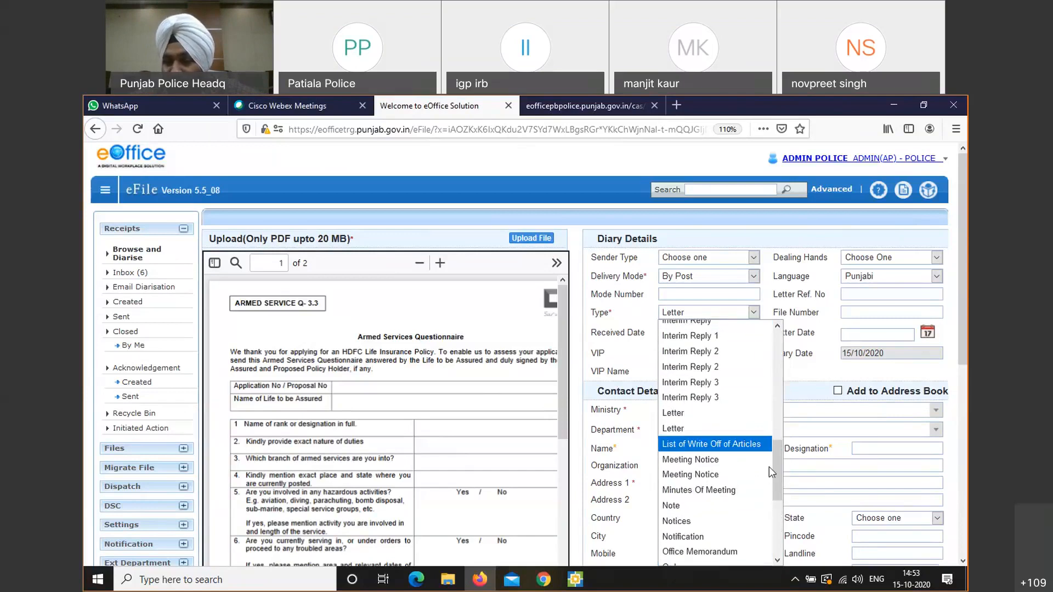
pyautogui.click(726, 459)
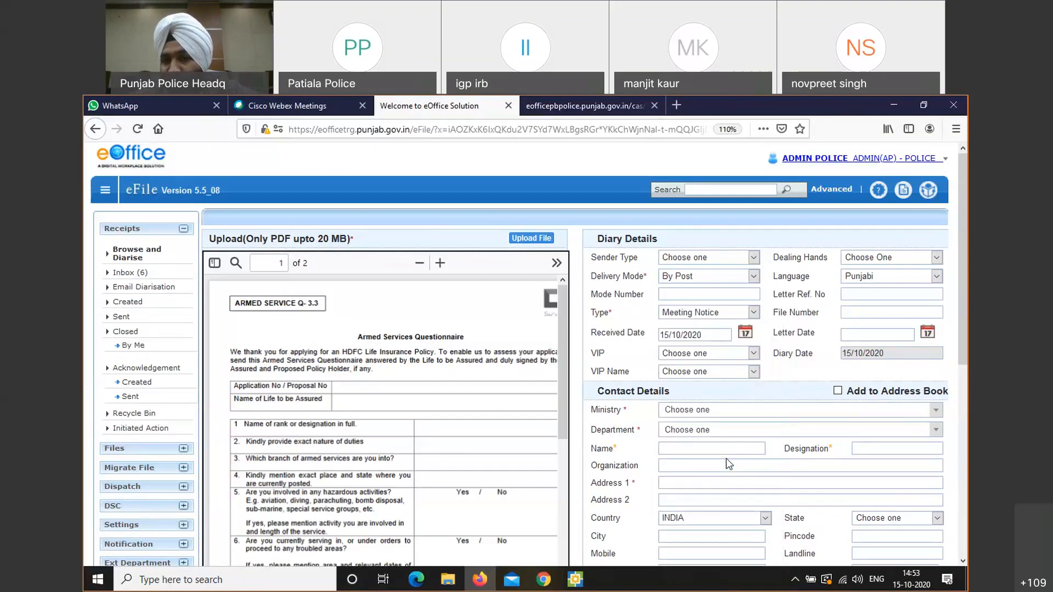
pyautogui.click(887, 311)
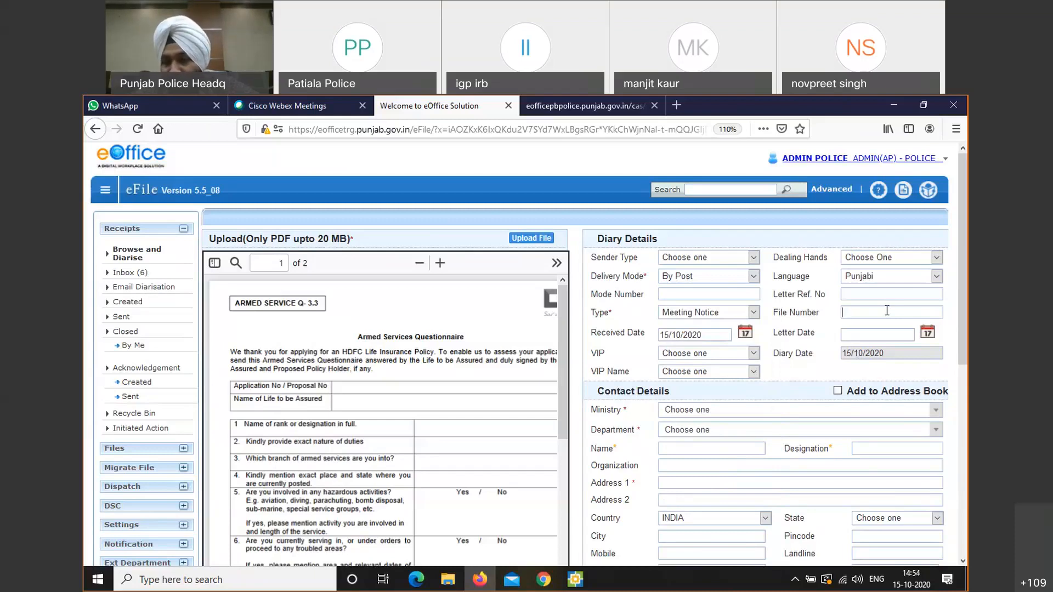
# Try the suggested file SAS-MR/14/2020-admin police, dismiss the nonexistent-file alert, then clear File Number
pyautogui.write('4')
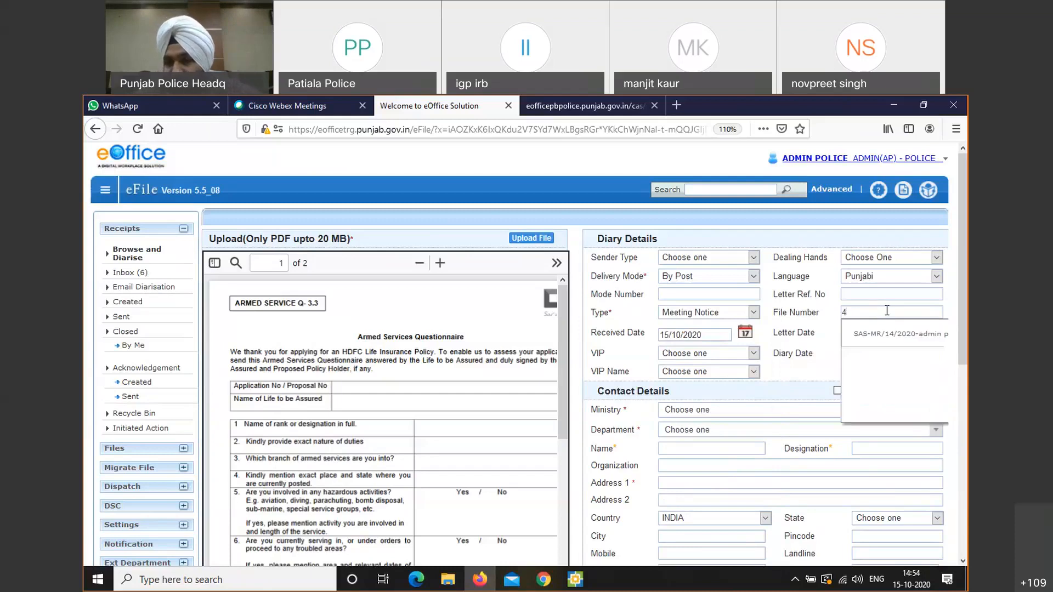
pyautogui.click(879, 333)
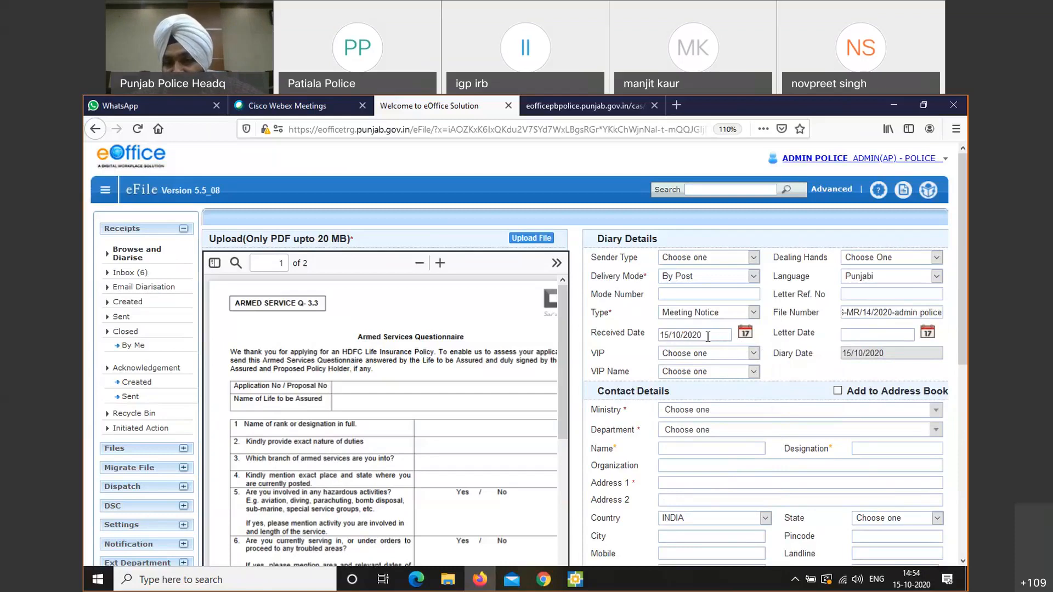
pyautogui.moveTo(707, 336); pyautogui.dragTo(645, 334)
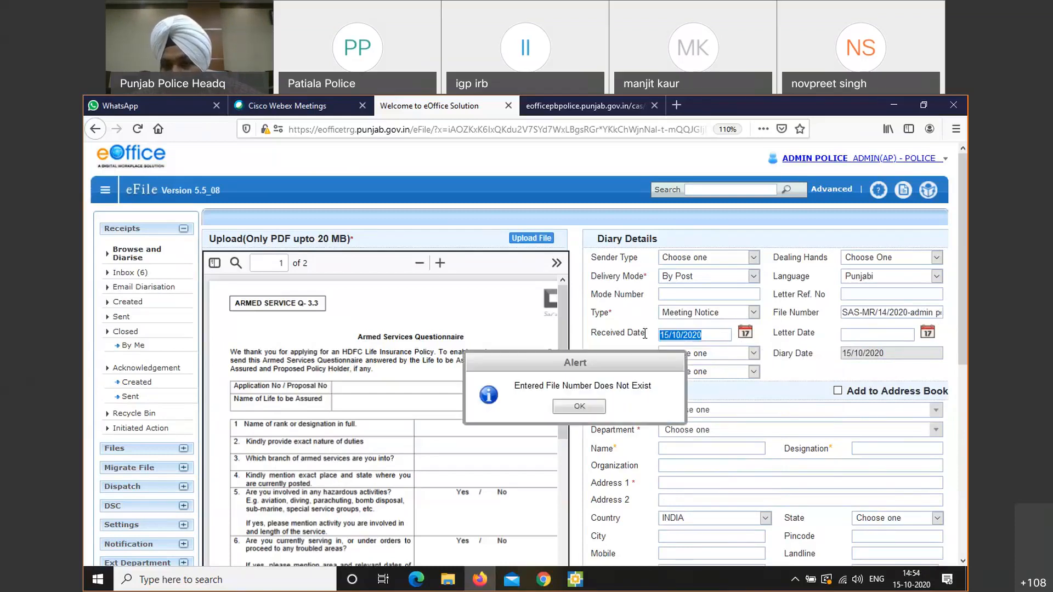
pyautogui.click(579, 406)
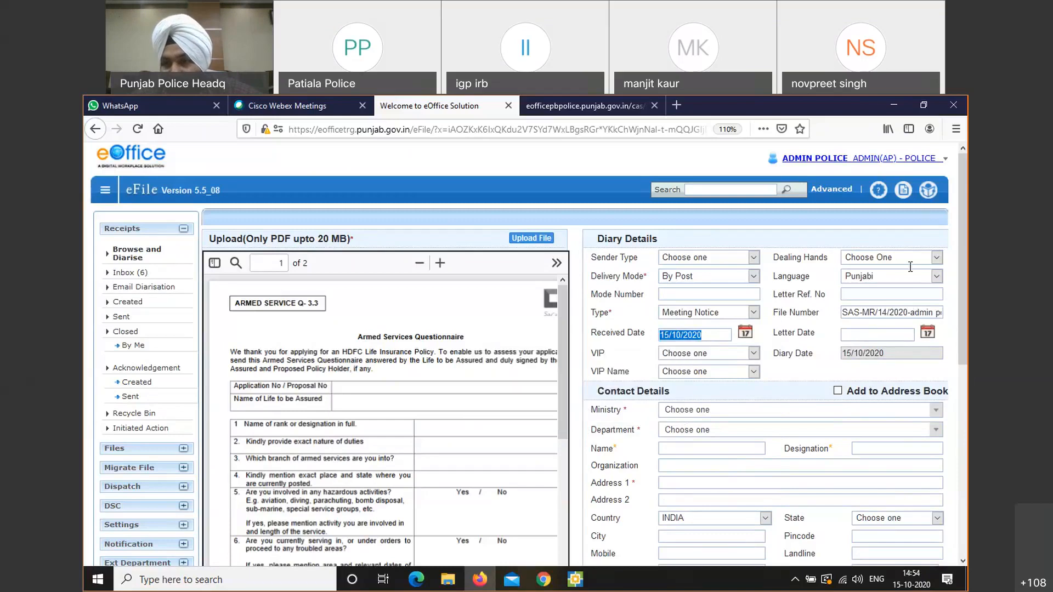
pyautogui.tripleClick(889, 312)
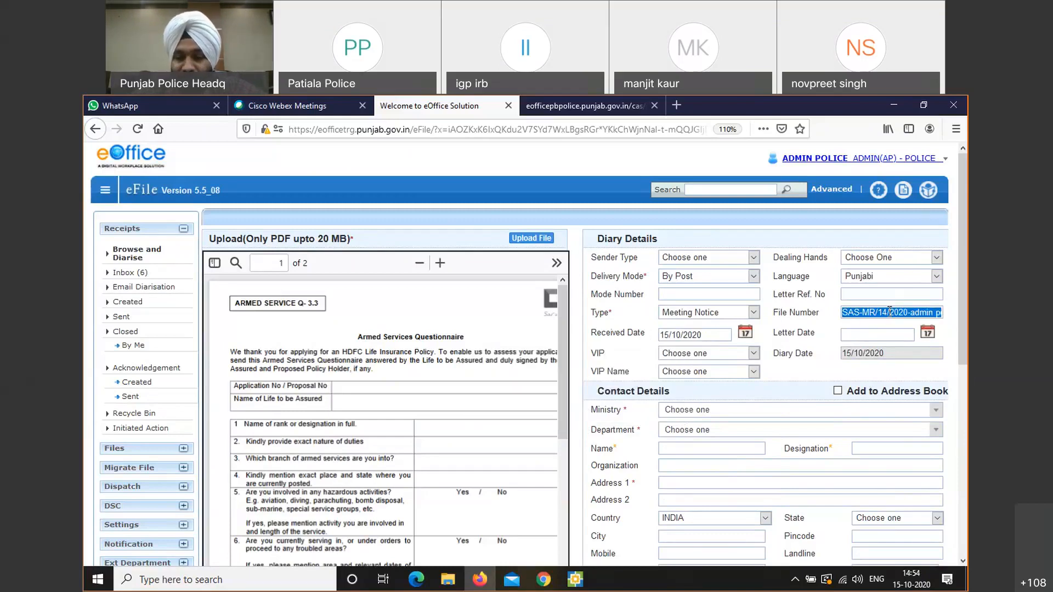
pyautogui.press('BackSpace')
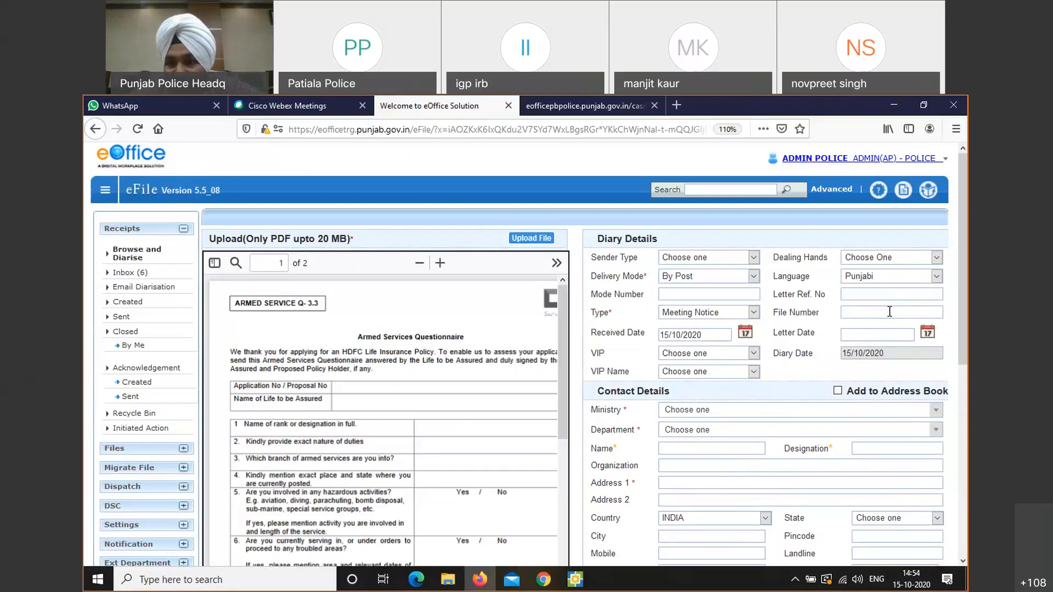
# Pick 13 October 2020 from the Letter Date calendar and review the VIP options
pyautogui.click(927, 333)
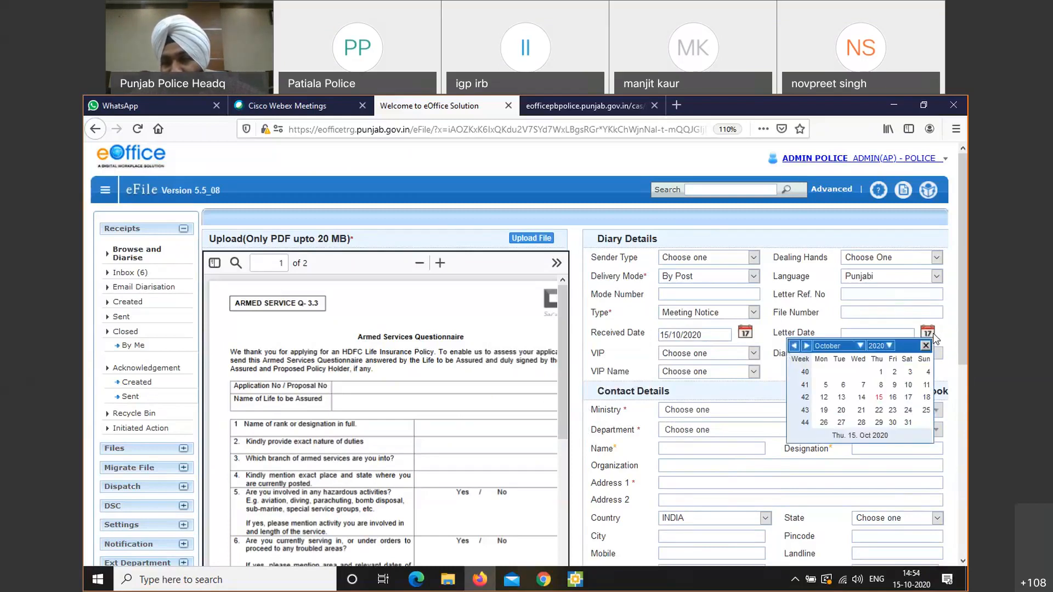
pyautogui.click(842, 397)
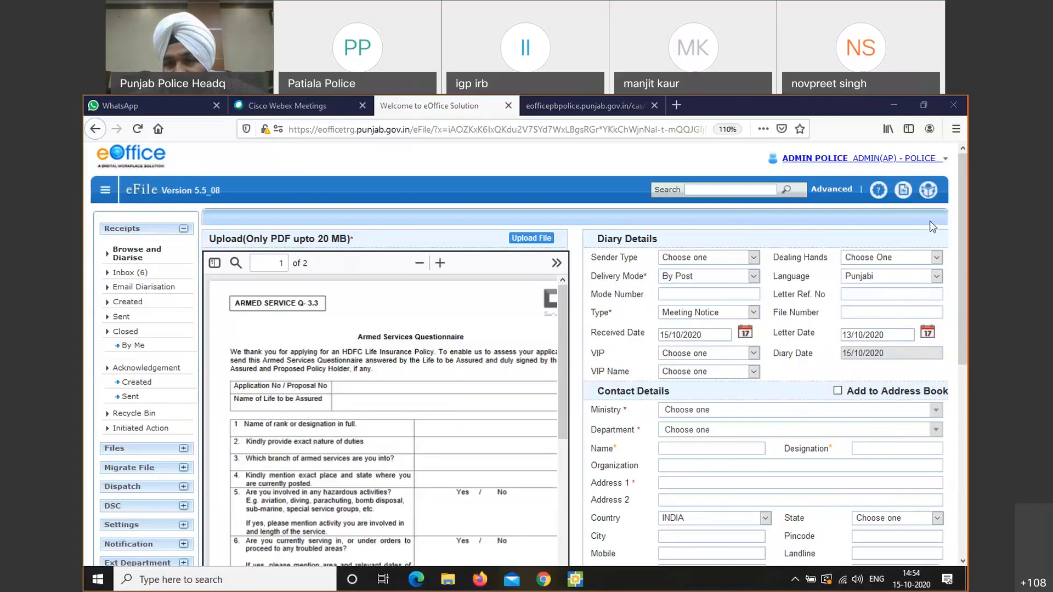
pyautogui.click(754, 354)
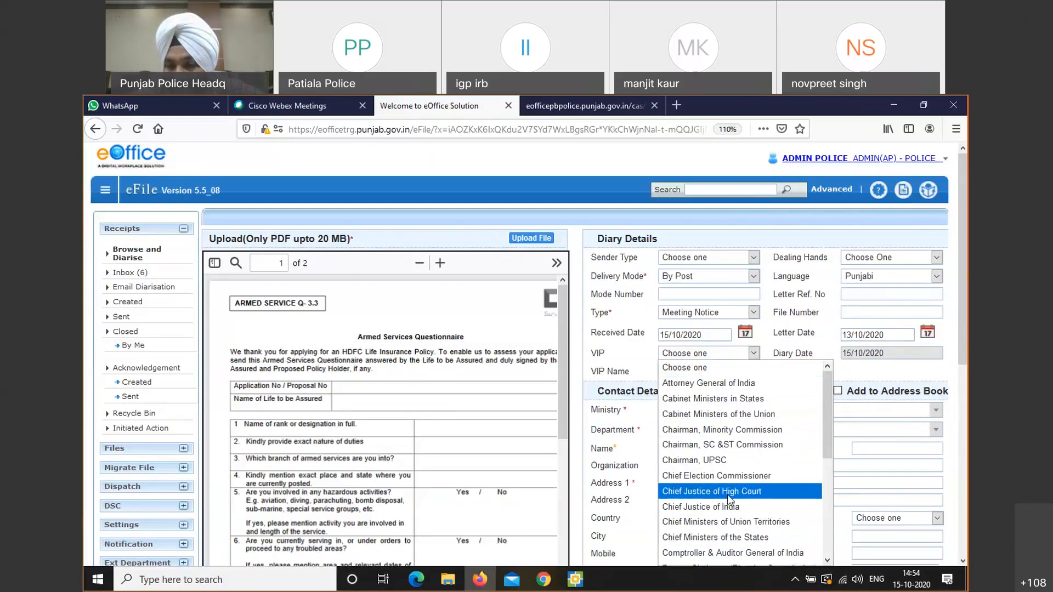
pyautogui.click(863, 380)
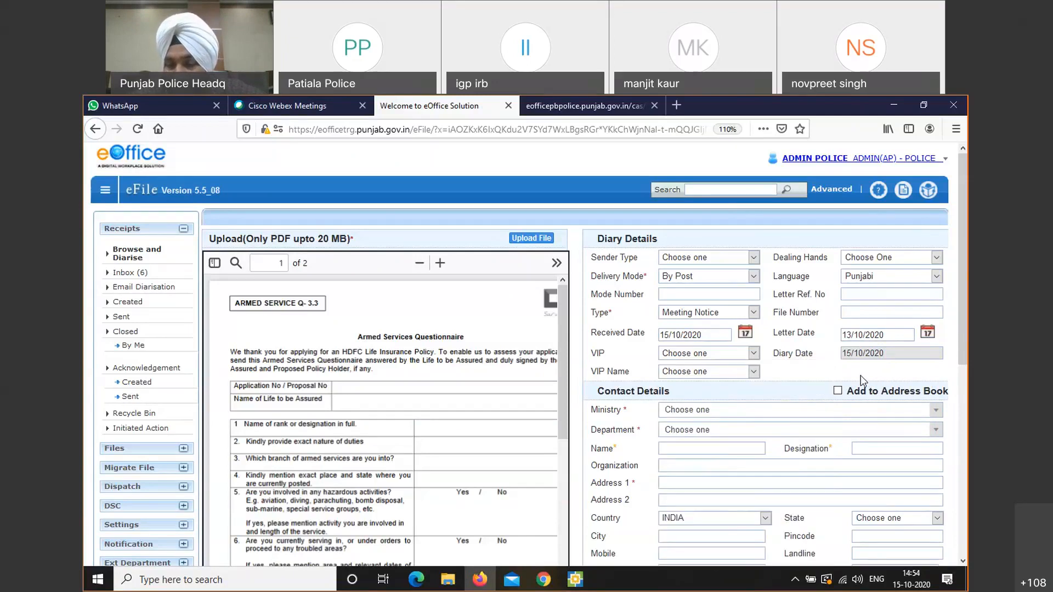
pyautogui.click(715, 370)
pyautogui.click(716, 370)
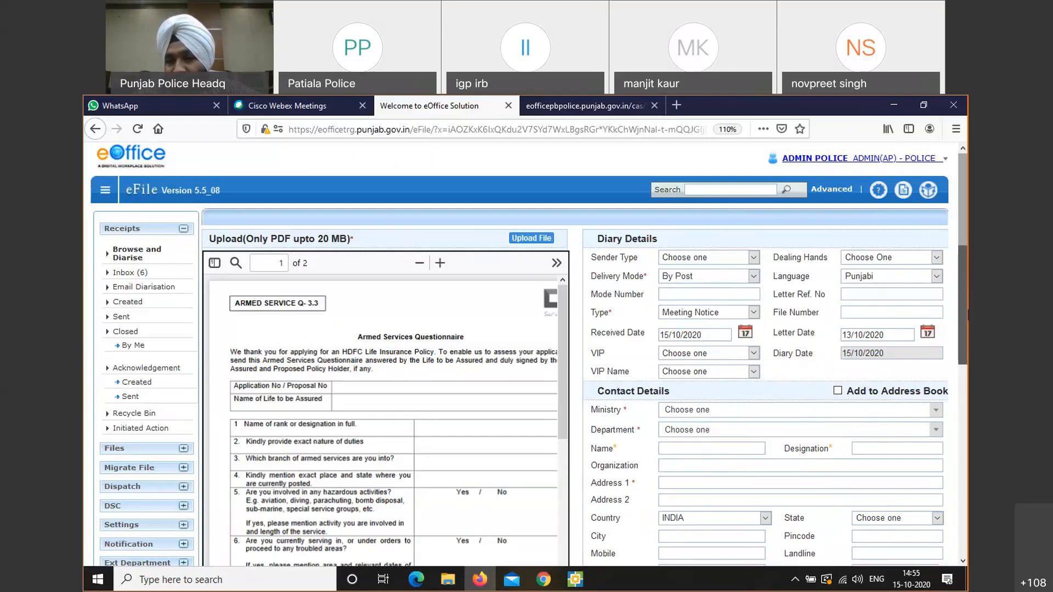
pyautogui.scroll(-3, 966, 313)
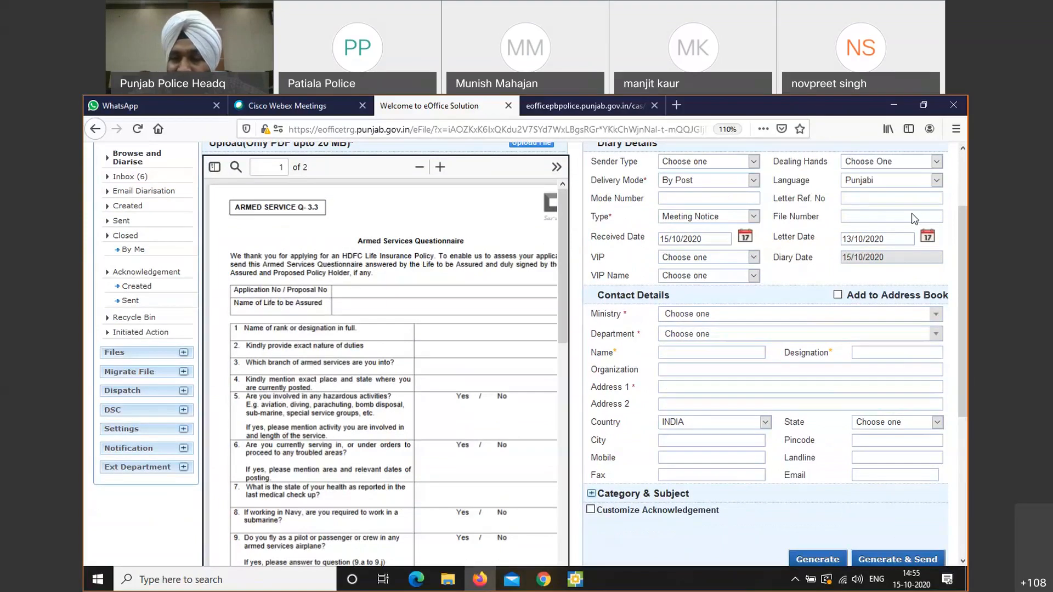
pyautogui.scroll(1, 960, 325)
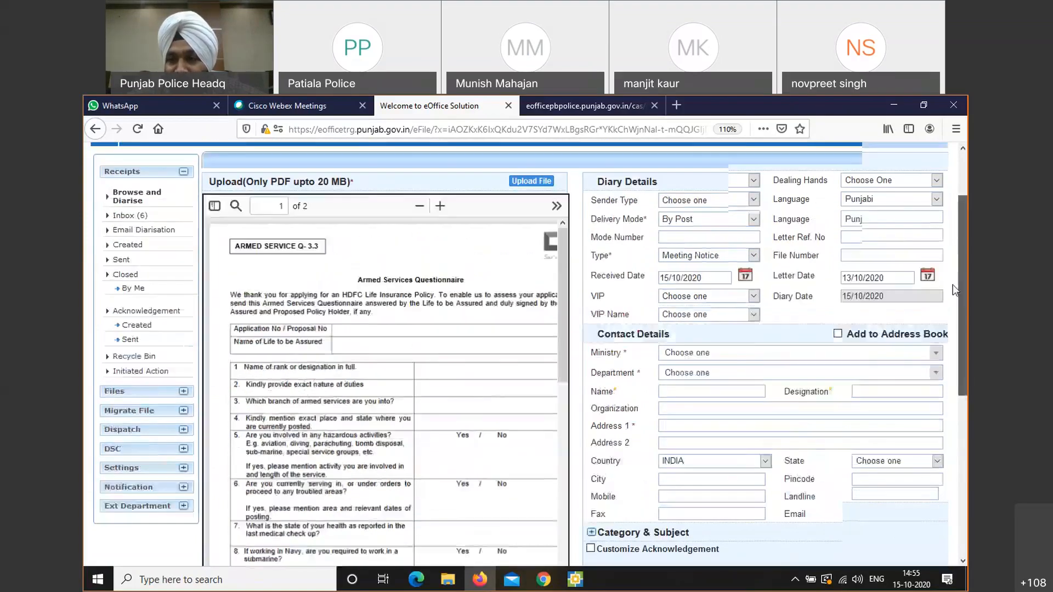
pyautogui.scroll(1, 953, 289)
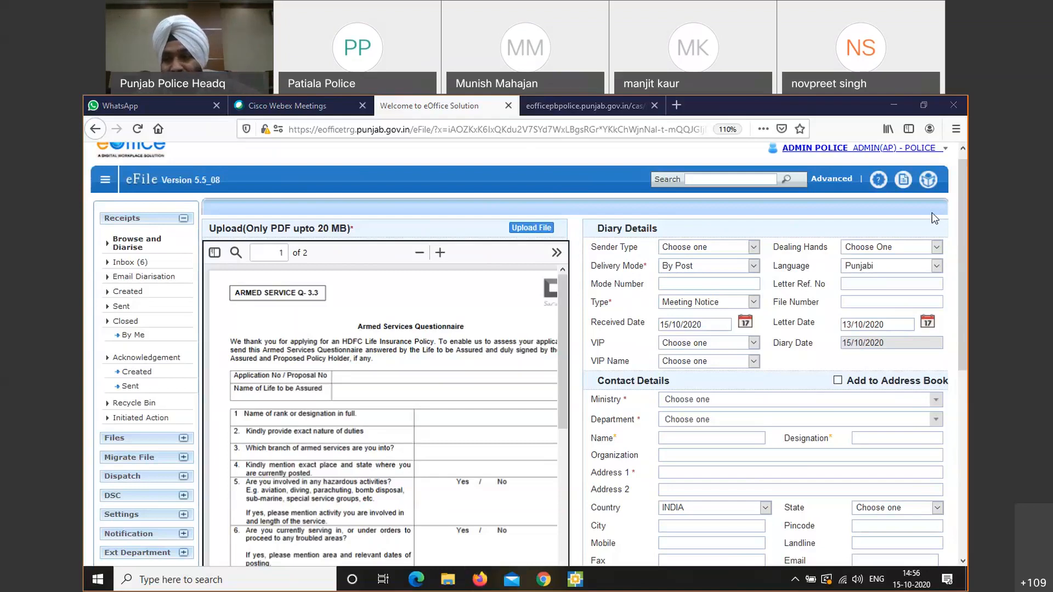
# Choose MINISTRY OF HOME AFFAIRS by searching 'home', and set Department to Others
pyautogui.click(726, 405)
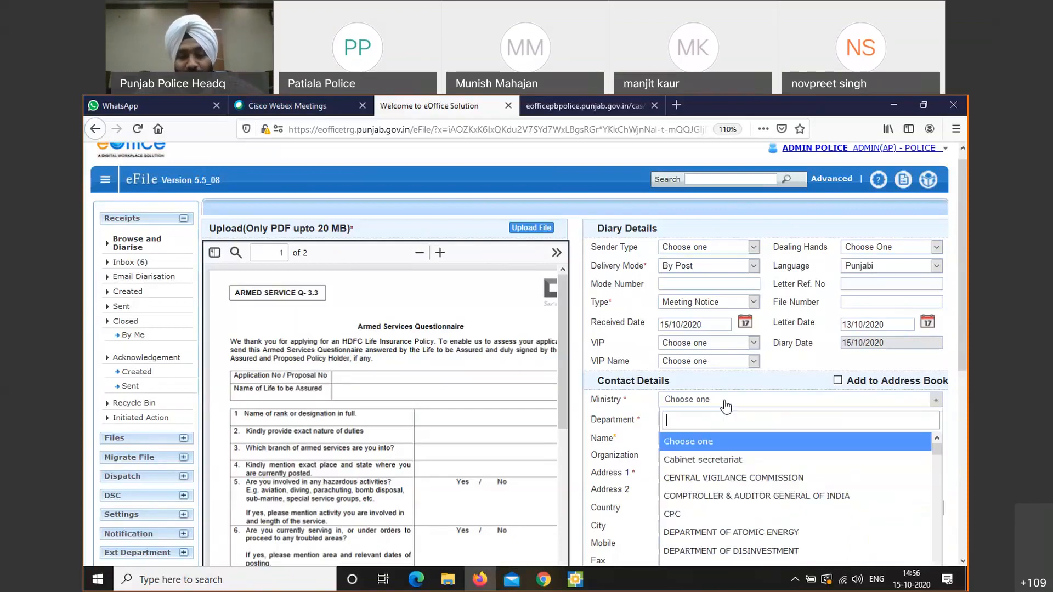
pyautogui.write('home')
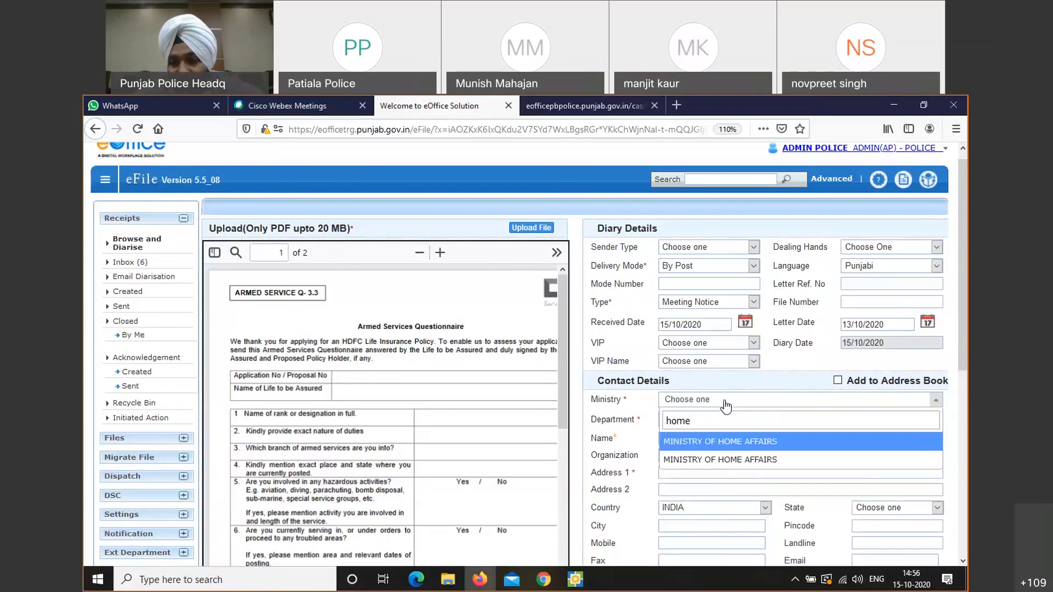
pyautogui.click(718, 441)
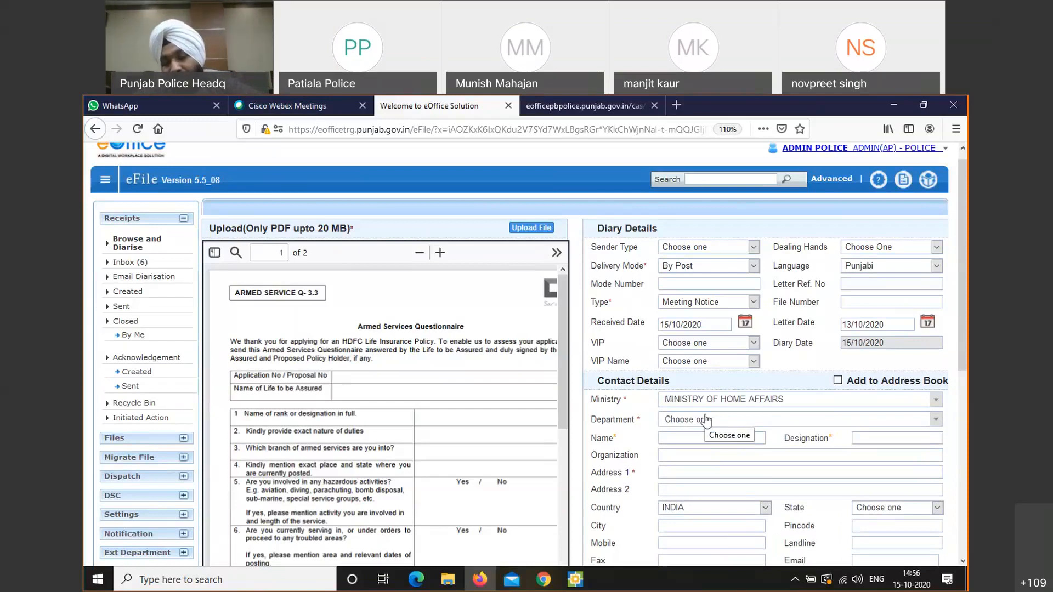
pyautogui.click(706, 420)
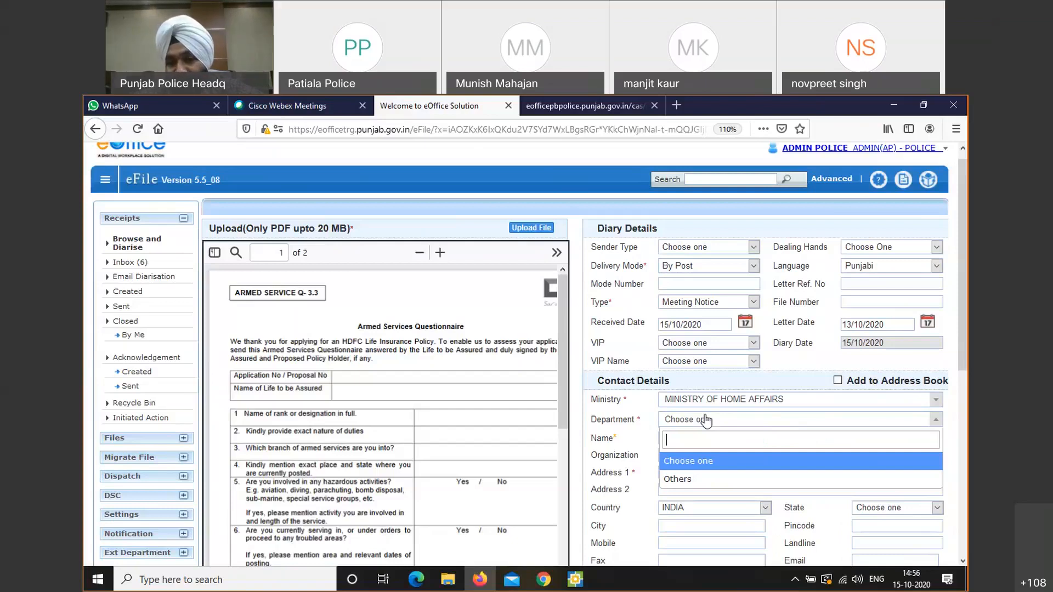
pyautogui.click(692, 479)
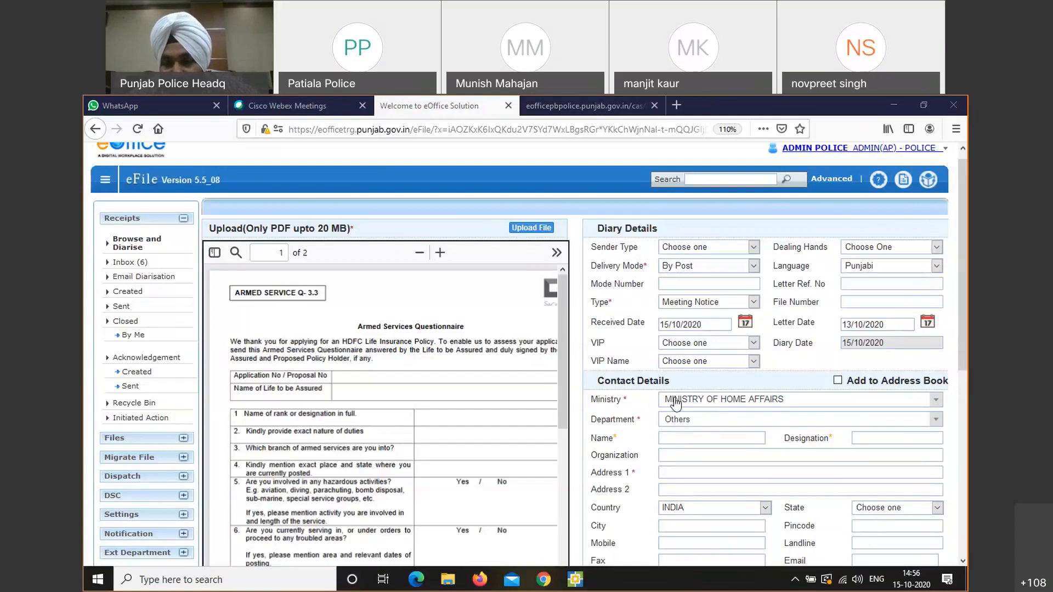
# Highlight the required asterisks beside Ministry and Department, then clear the selection
pyautogui.moveTo(621, 400); pyautogui.dragTo(630, 402)
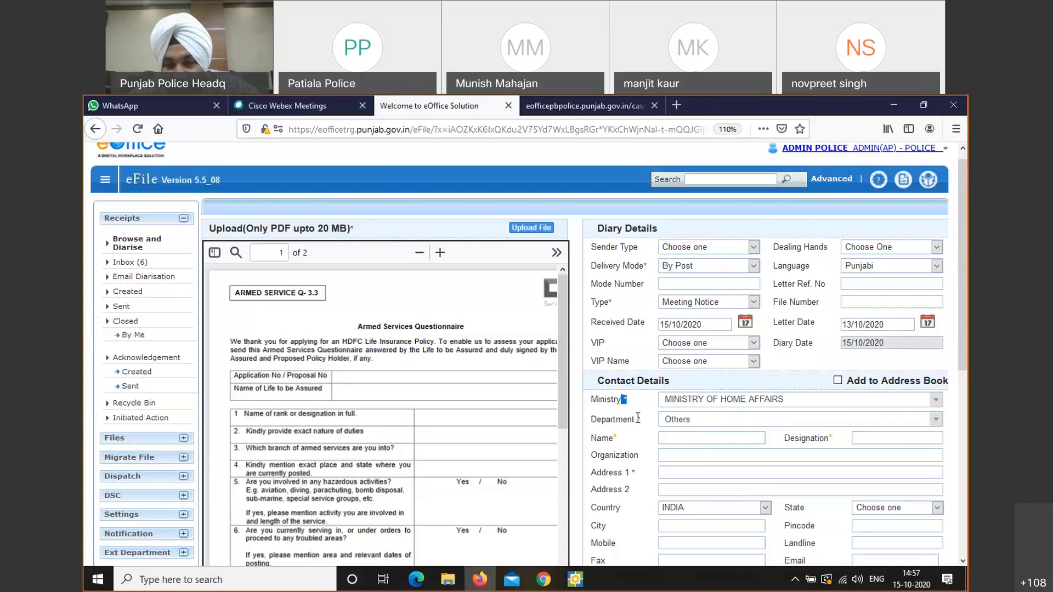
pyautogui.moveTo(636, 419); pyautogui.dragTo(645, 422)
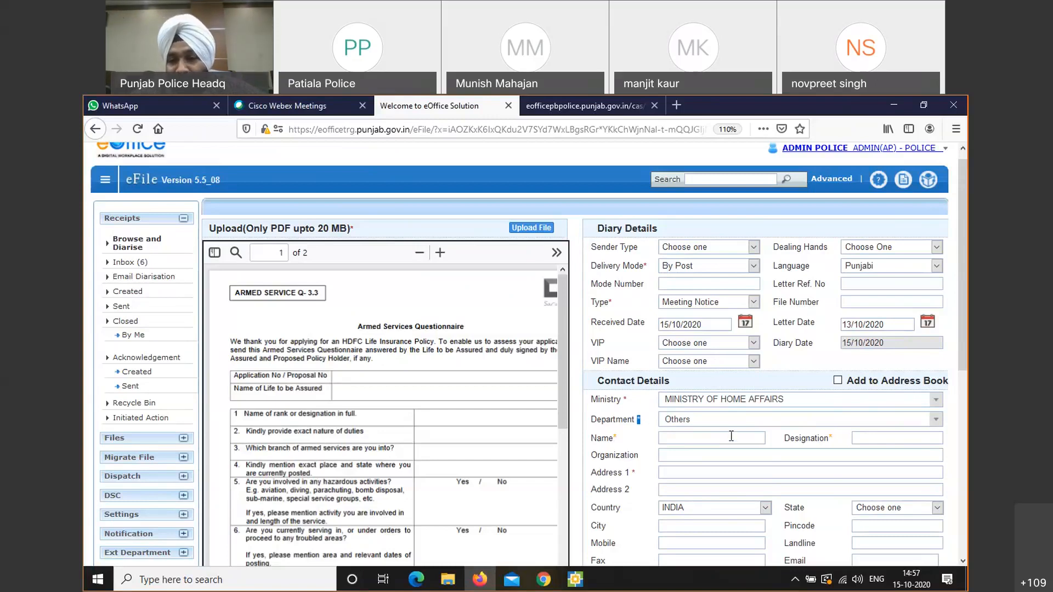
pyautogui.click(702, 433)
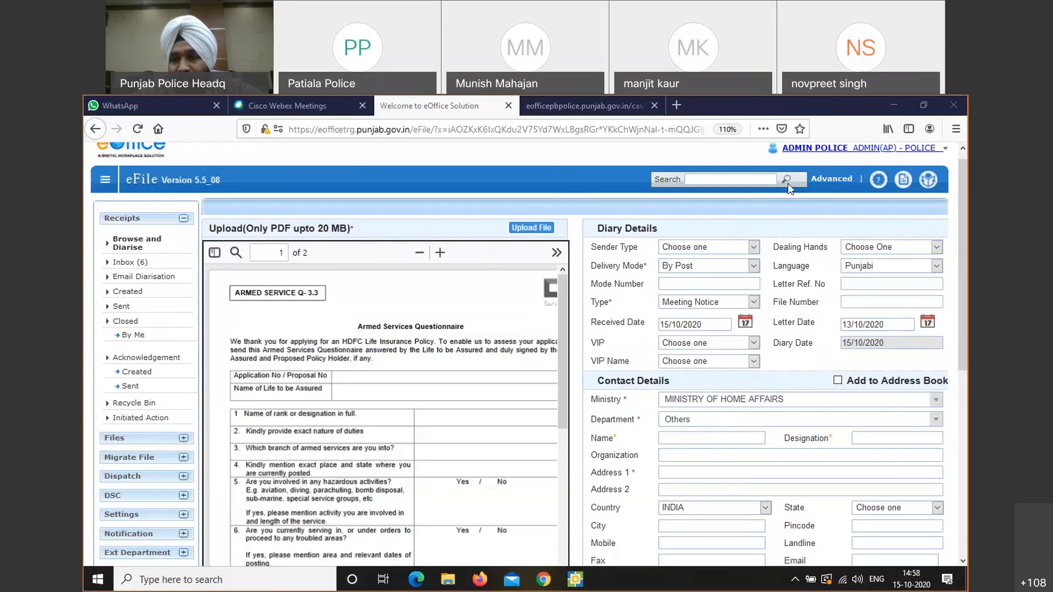
# Reconfirm Others as the department and enter SSP MOHALI as the Designation
pyautogui.click(697, 420)
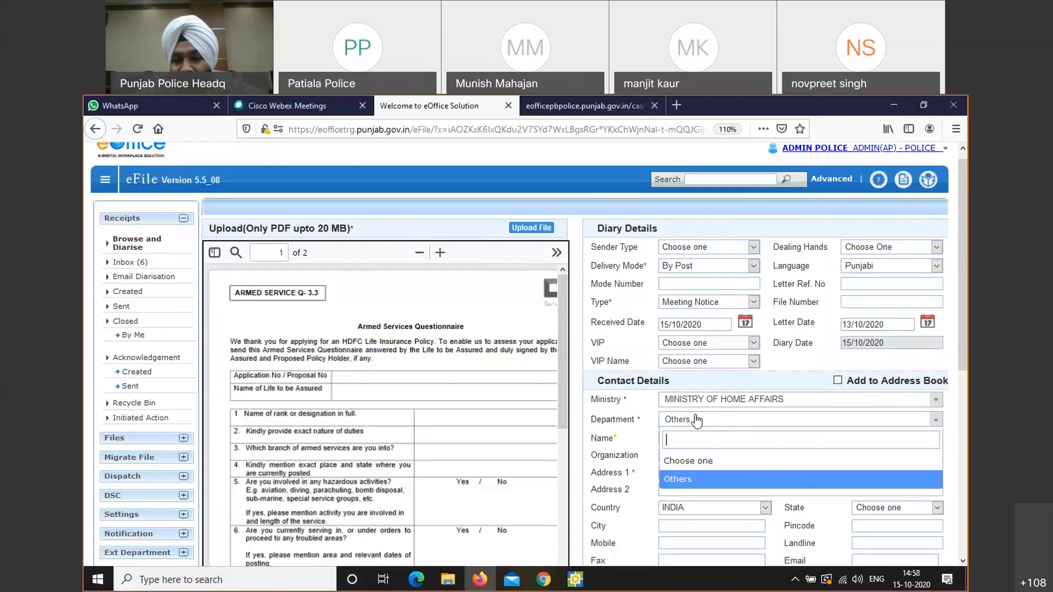
pyautogui.click(694, 478)
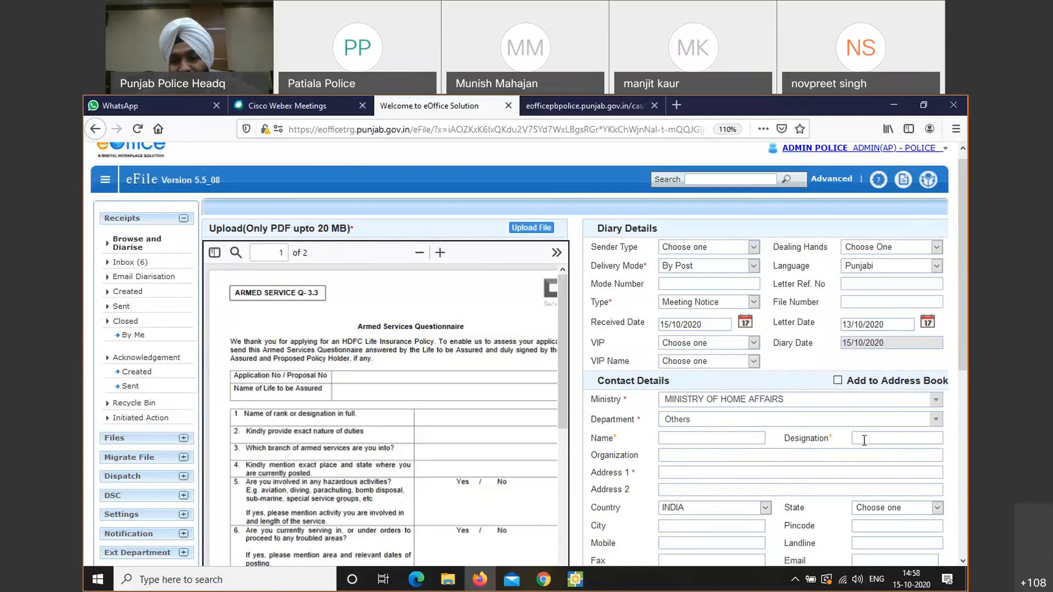
pyautogui.write('S')
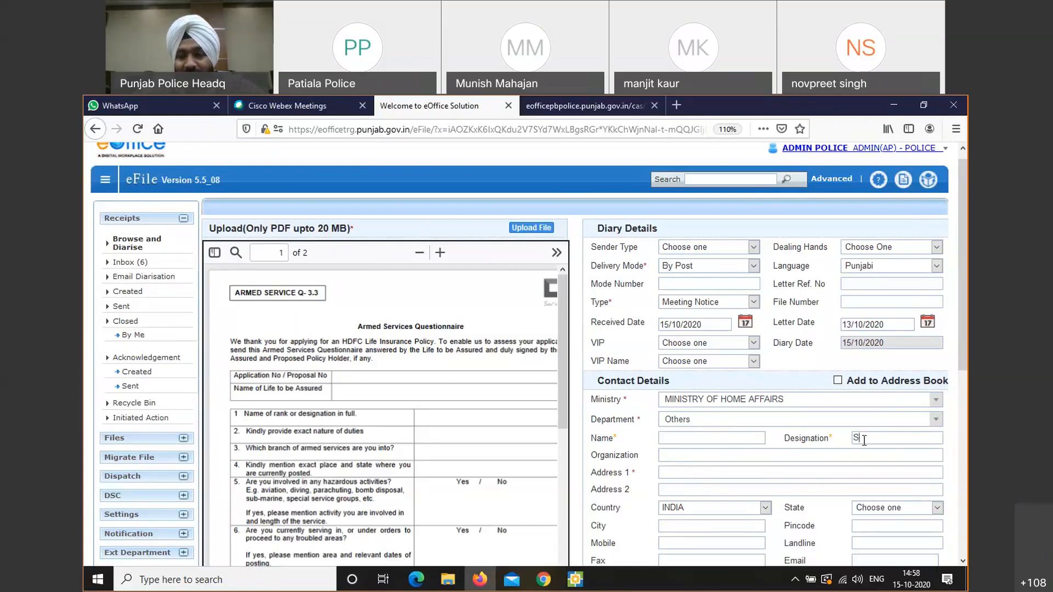
pyautogui.write('SP ')
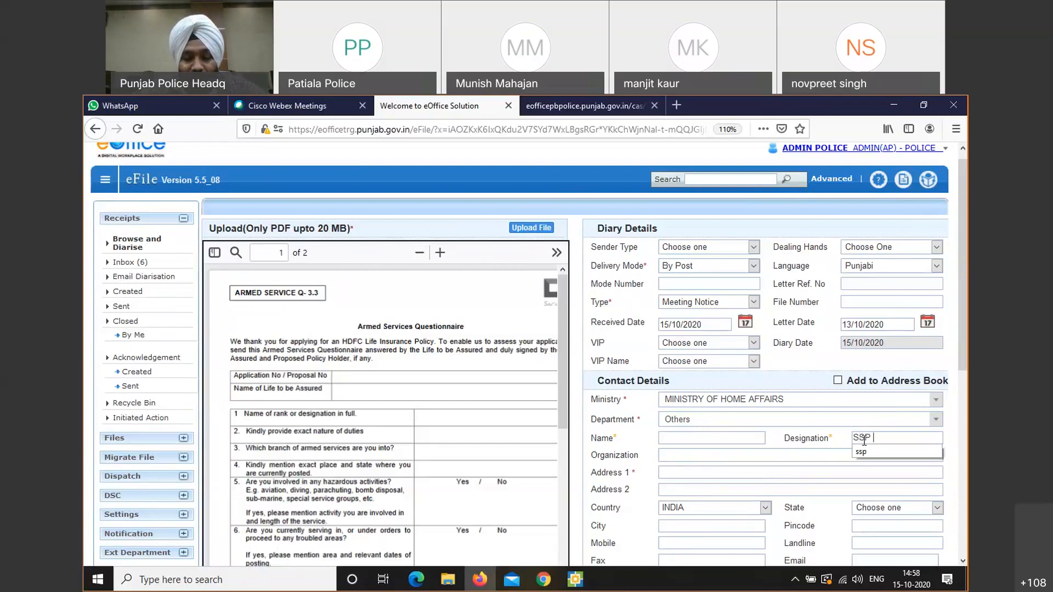
pyautogui.write('MOHALI')
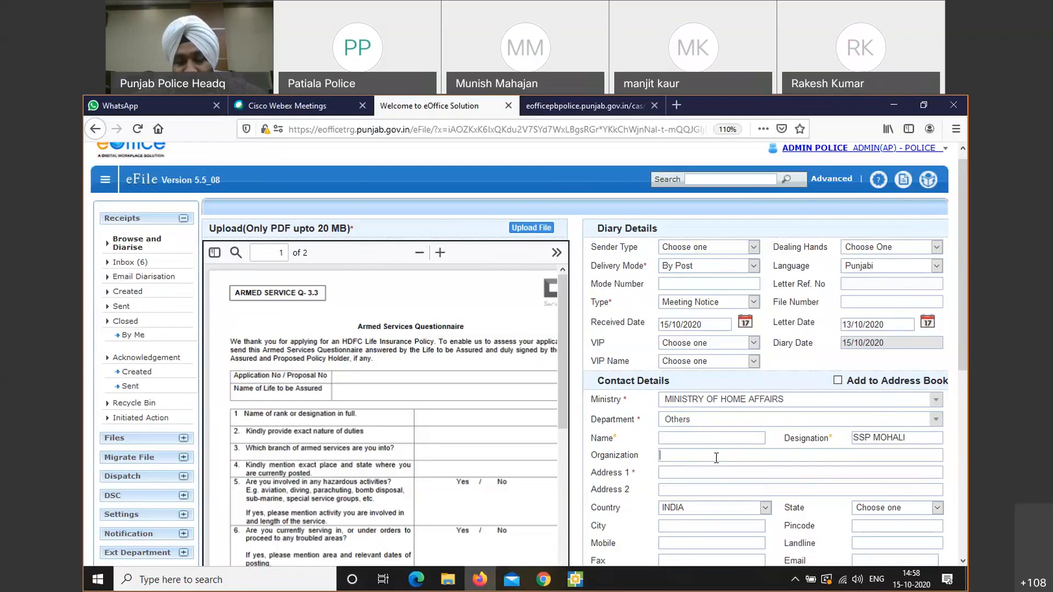
# Type 'Police department' into the Organization field, correcting a typo
pyautogui.write('POli')
pyautogui.press('BackSpace')
pyautogui.press('BackSpace')
pyautogui.press('BackSpace')
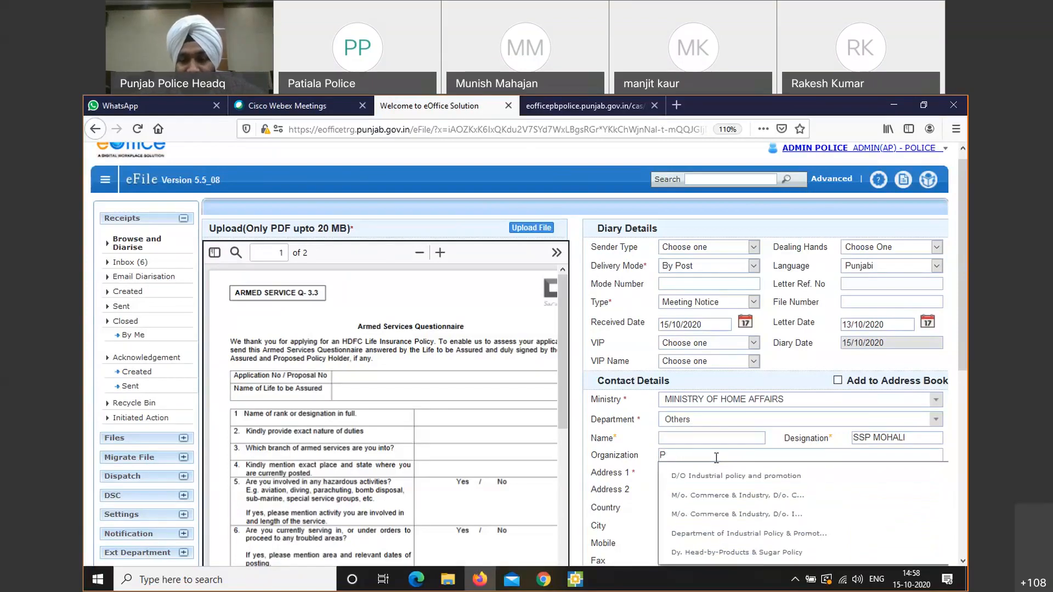
pyautogui.write('olice ')
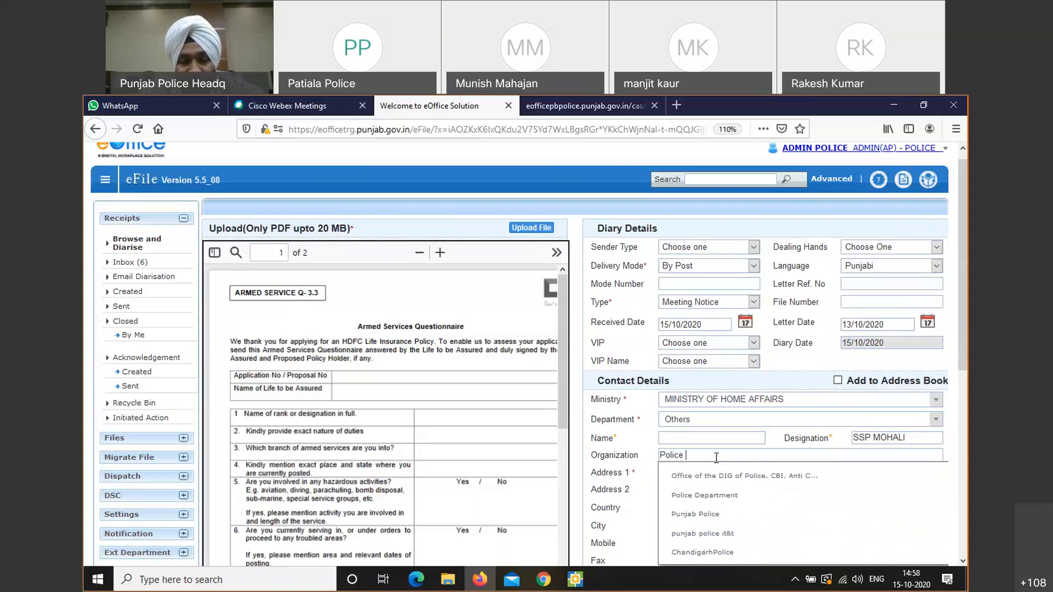
pyautogui.write('departmen')
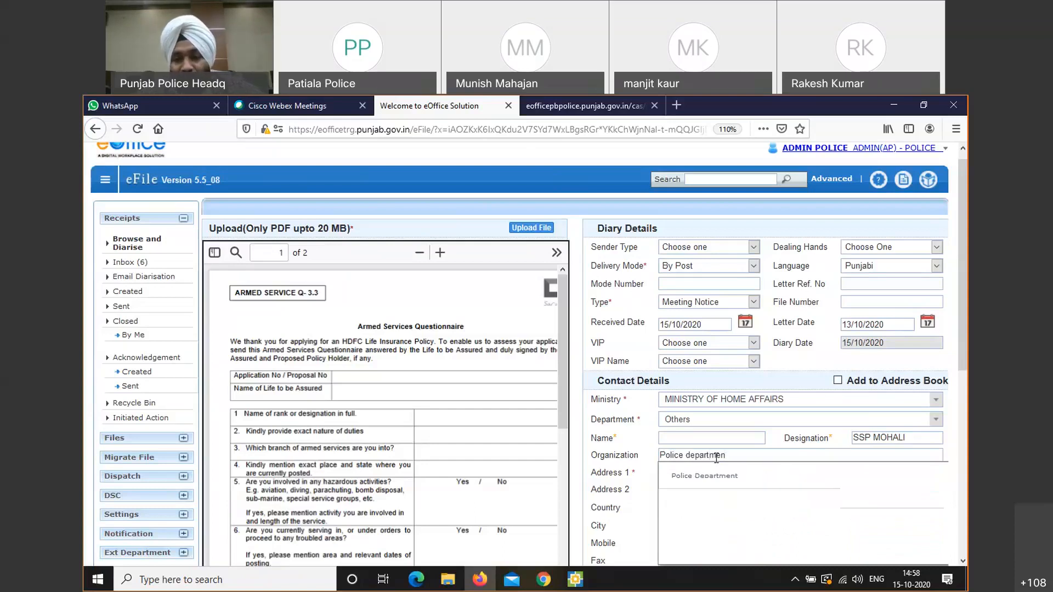
pyautogui.write('t')
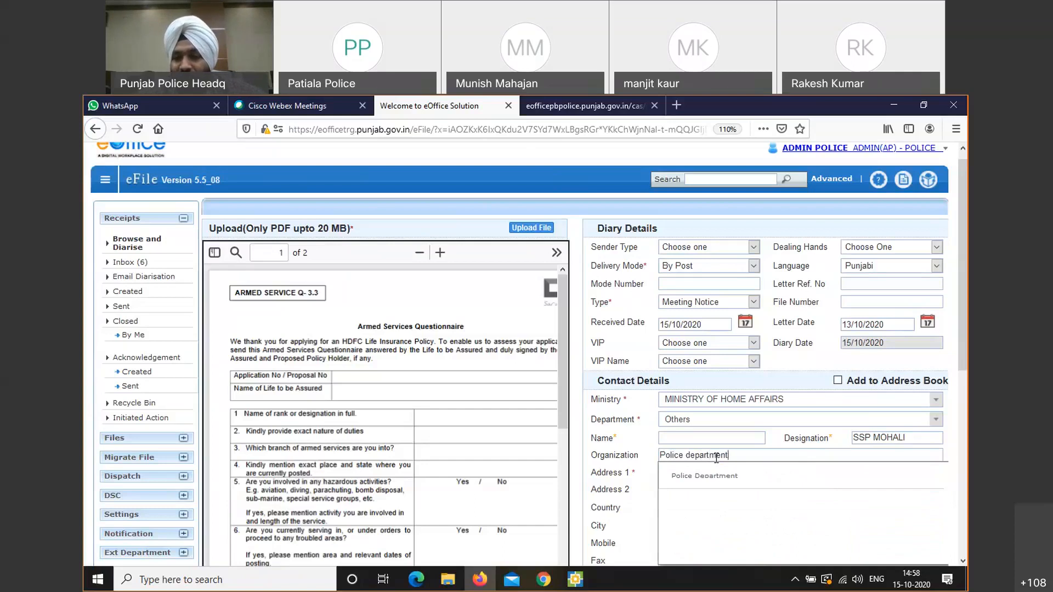
# Accept the Police Department suggestion and enter 'PHASE 7 mohali' as Address 1
pyautogui.click(711, 475)
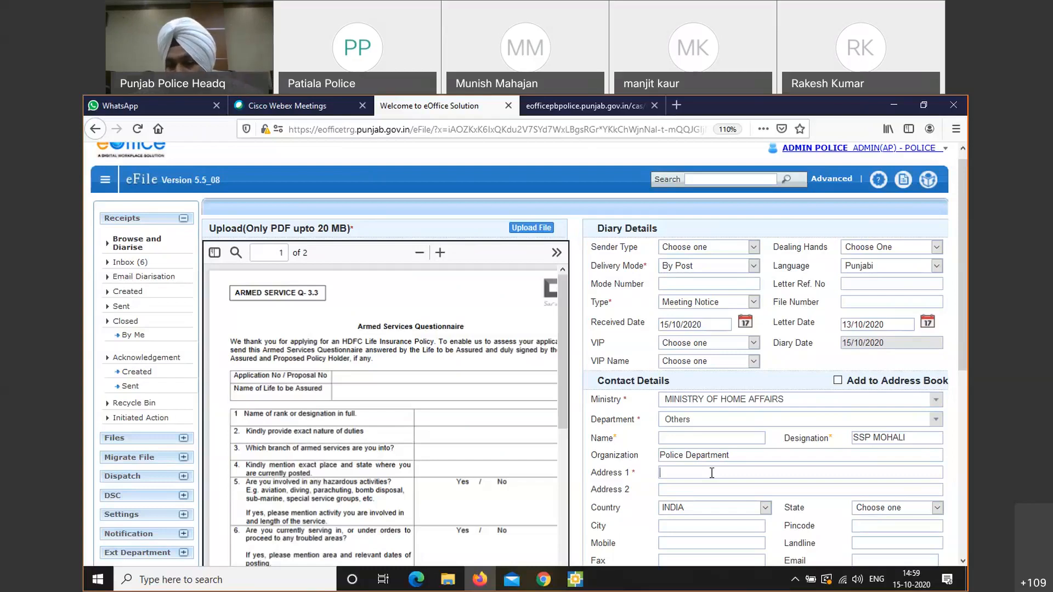
pyautogui.click(691, 475)
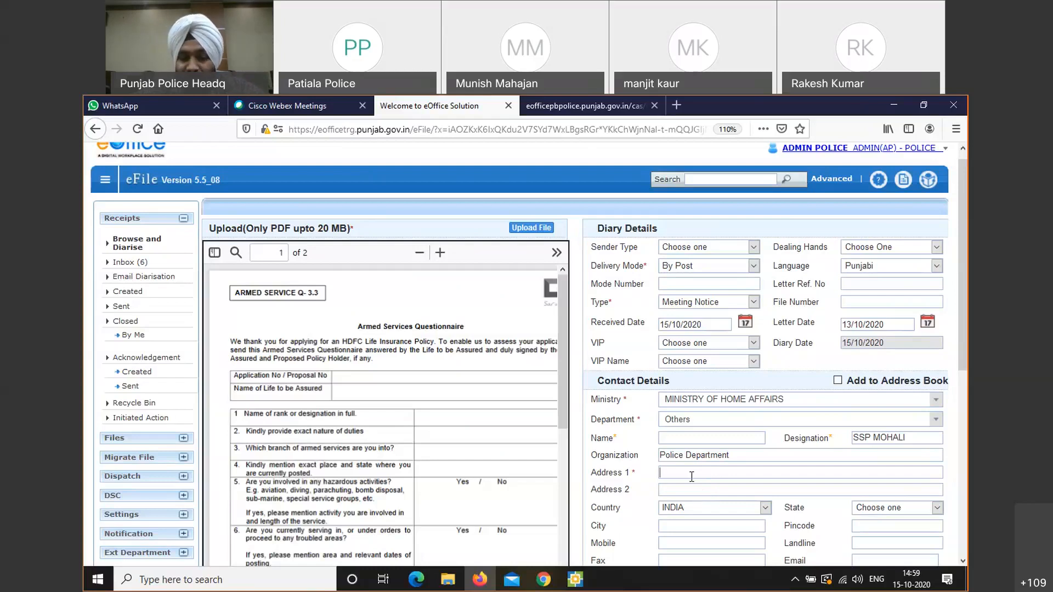
pyautogui.write('PH')
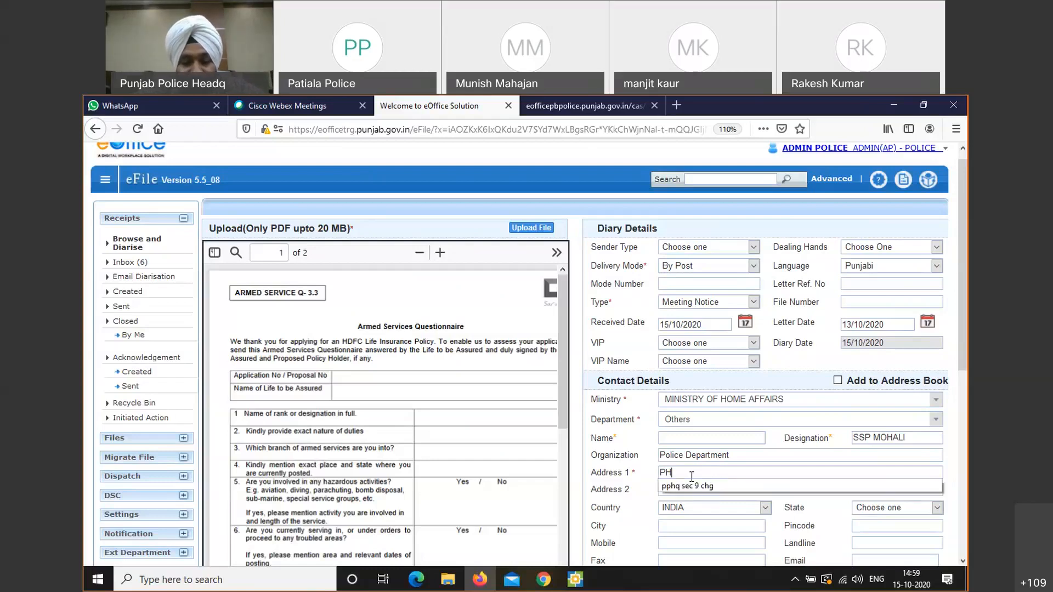
pyautogui.write('ASE')
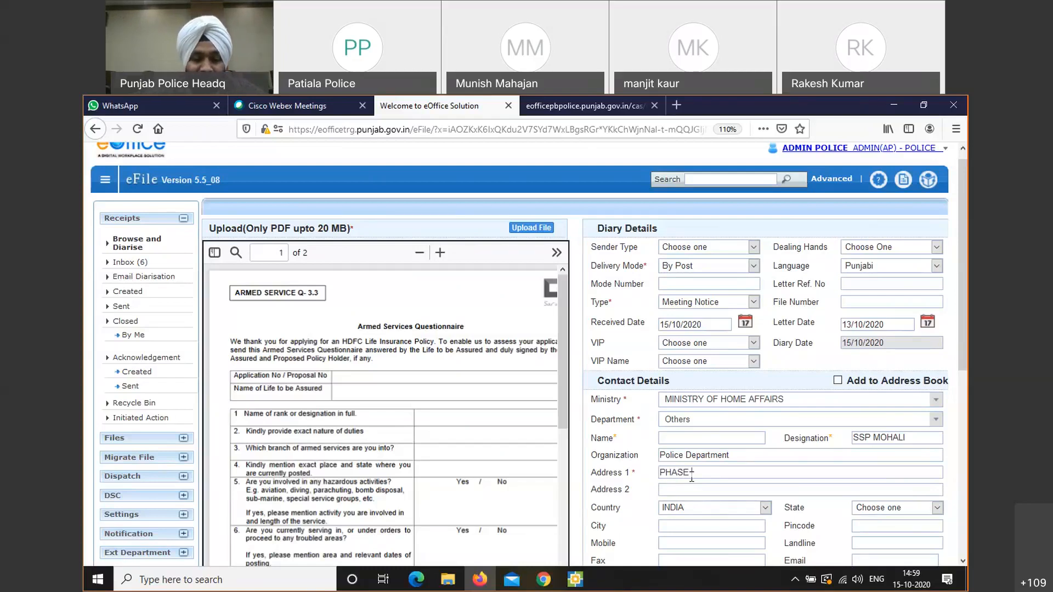
pyautogui.write(' 7')
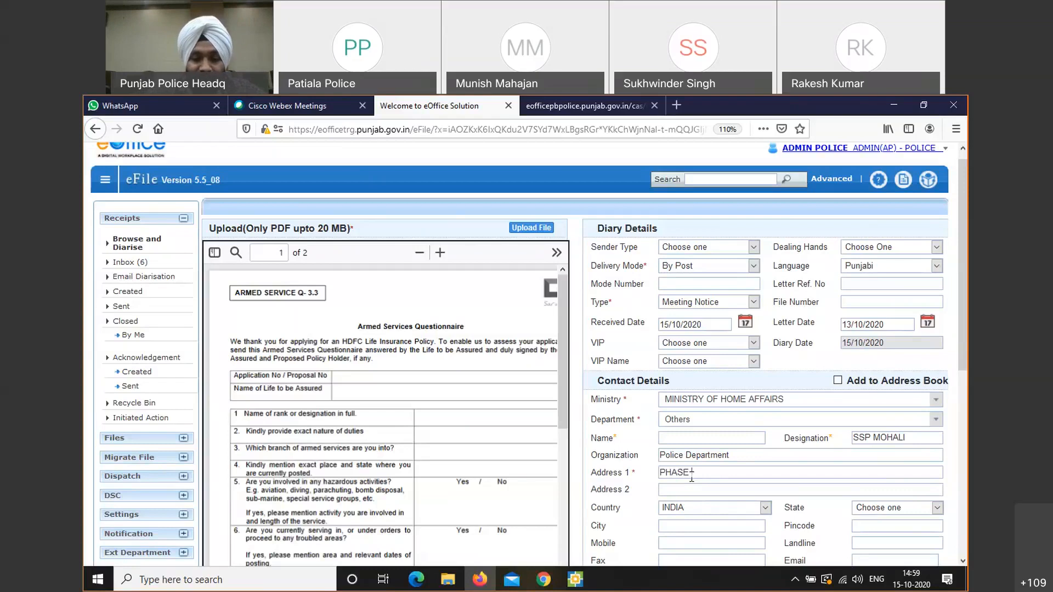
pyautogui.write(' m')
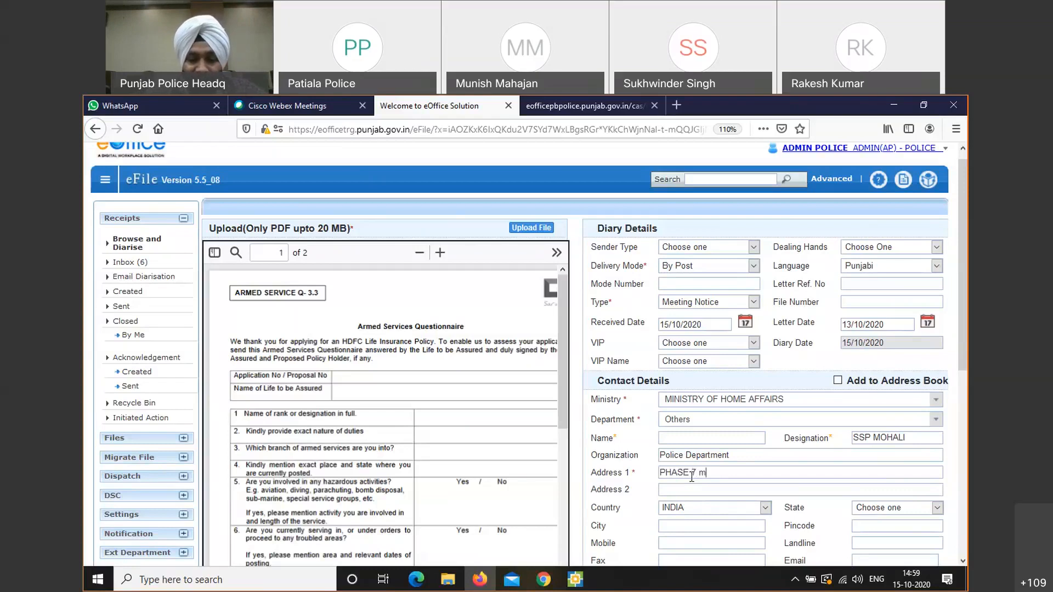
pyautogui.write('ohali')
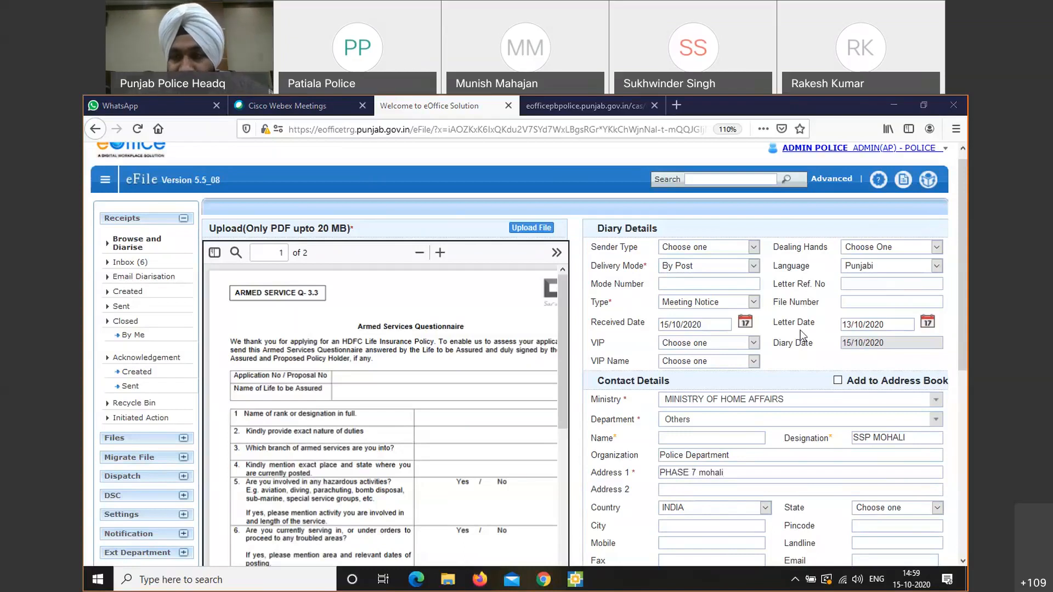
pyautogui.moveTo(962, 318); pyautogui.dragTo(962, 379)
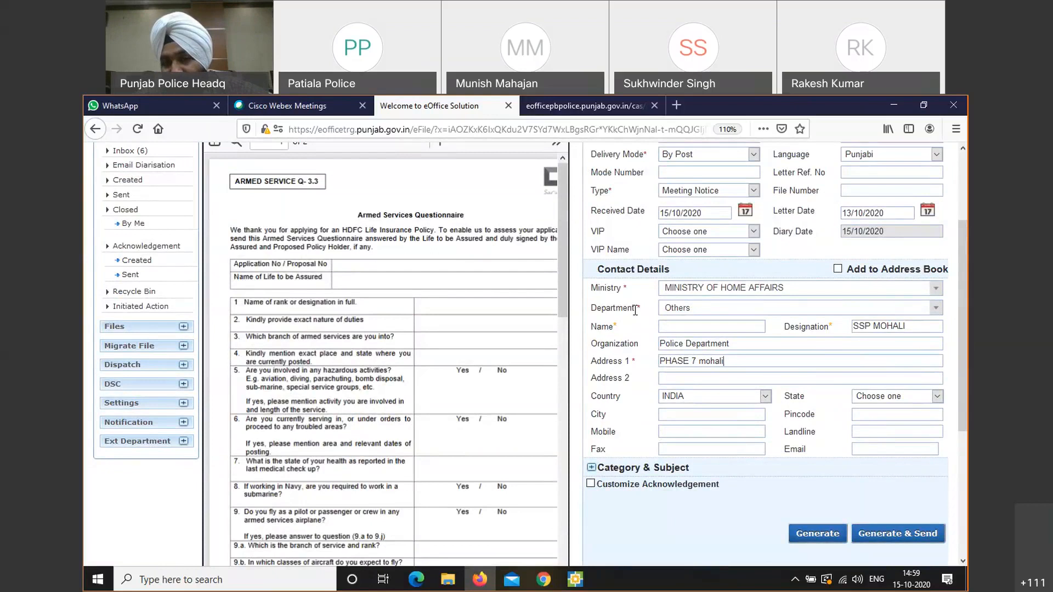
# Select Punjab in the State list by typing 'pu', with Country INDIA
pyautogui.moveTo(635, 310); pyautogui.dragTo(644, 314)
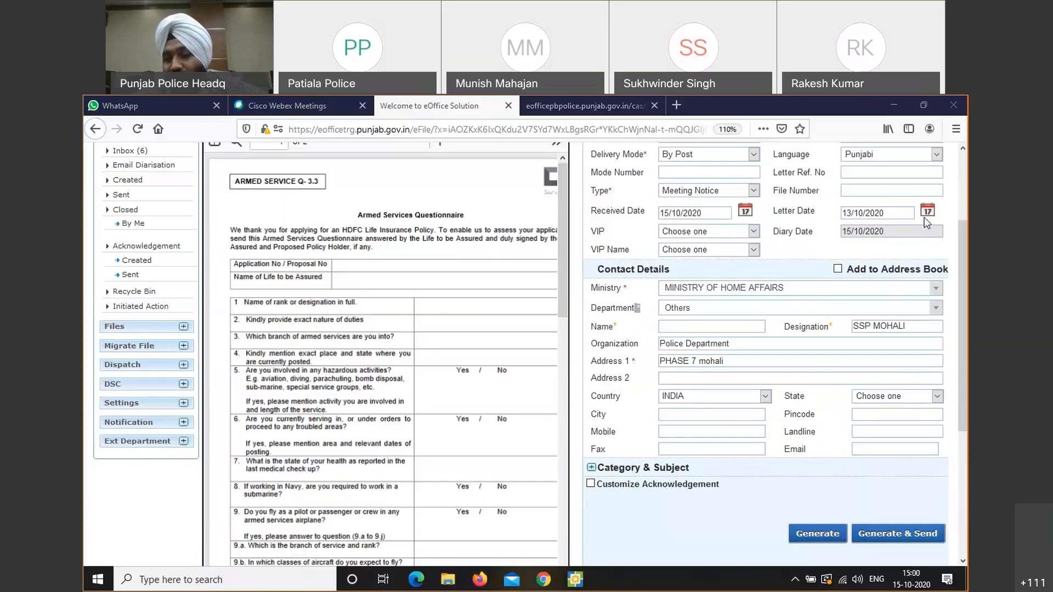
pyautogui.click(877, 398)
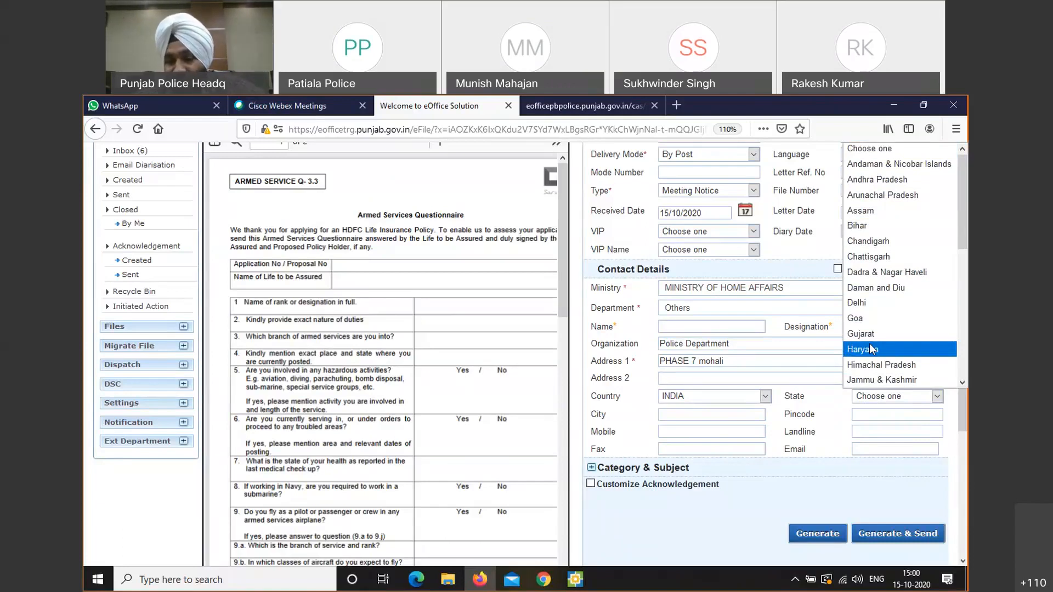
pyautogui.write('pu')
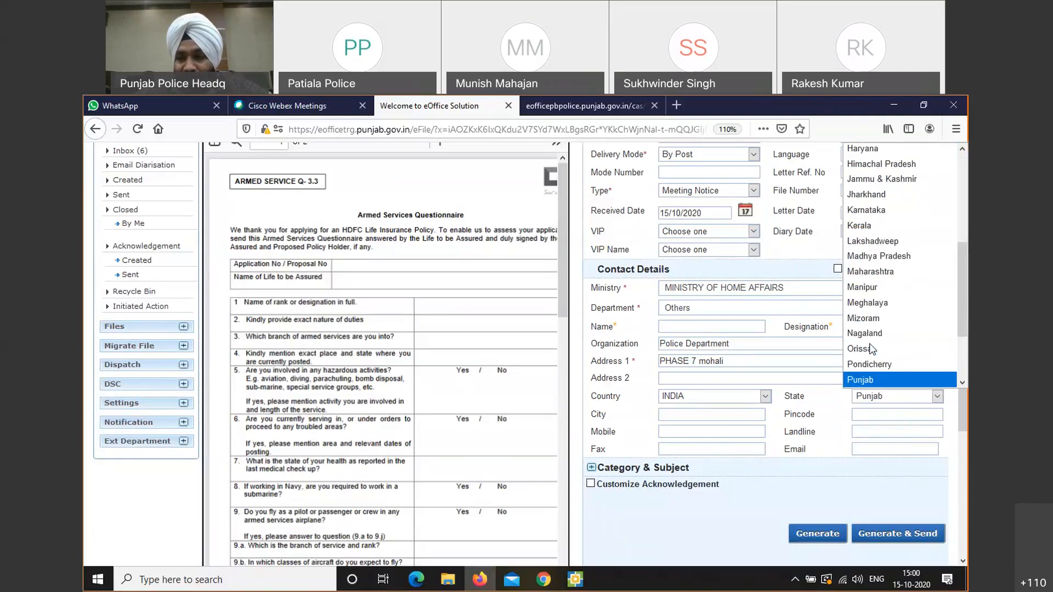
pyautogui.click(869, 379)
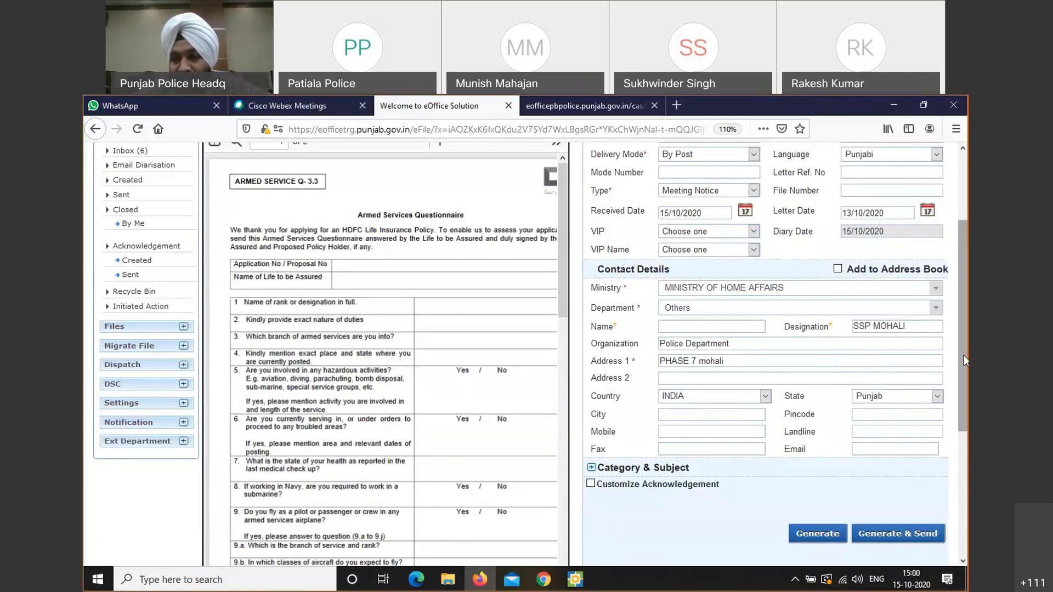
pyautogui.moveTo(960, 353); pyautogui.dragTo(961, 404)
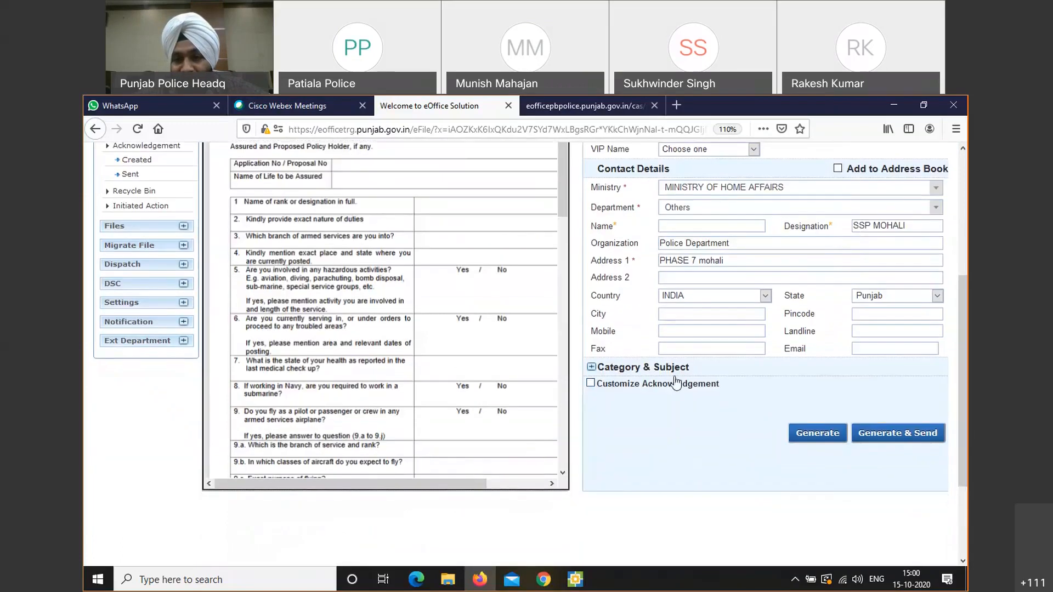
# Expand the Category & Subject section and bring its fields into view
pyautogui.click(673, 368)
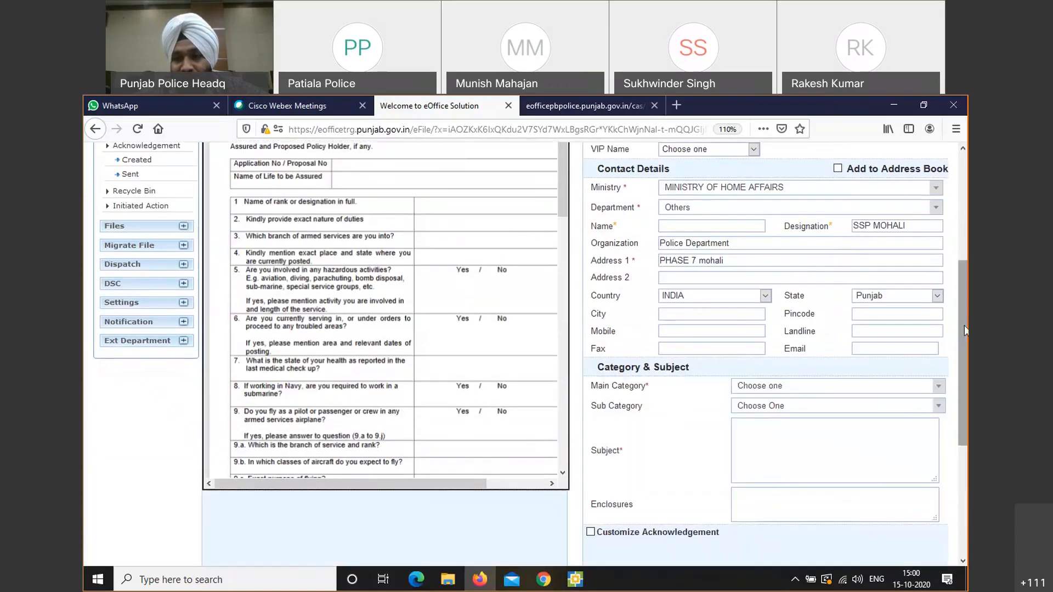
pyautogui.scroll(4, 702, 265)
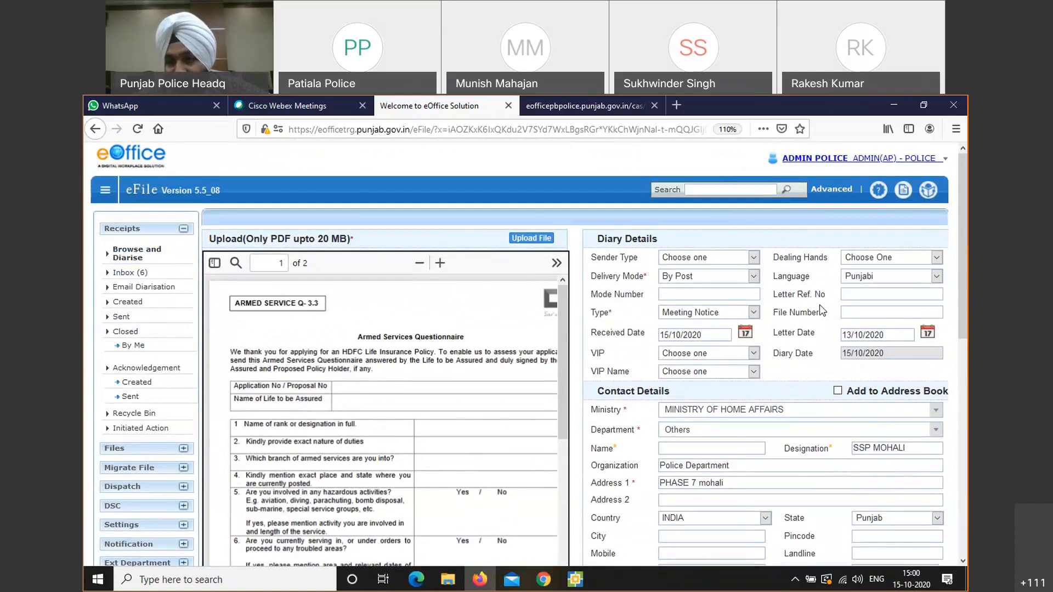
pyautogui.scroll(-3, 963, 255)
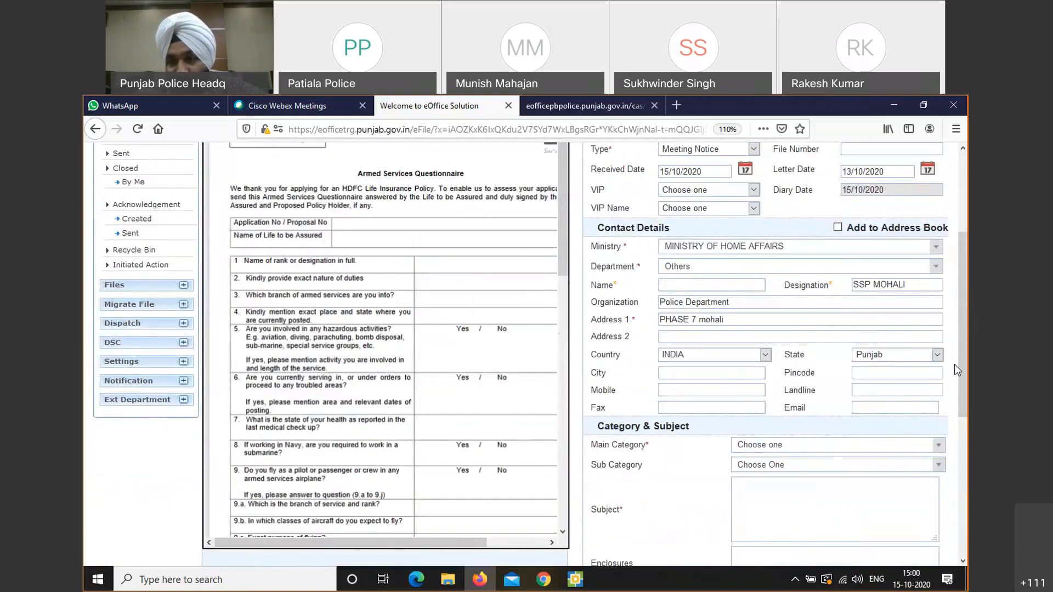
pyautogui.scroll(-3, 963, 329)
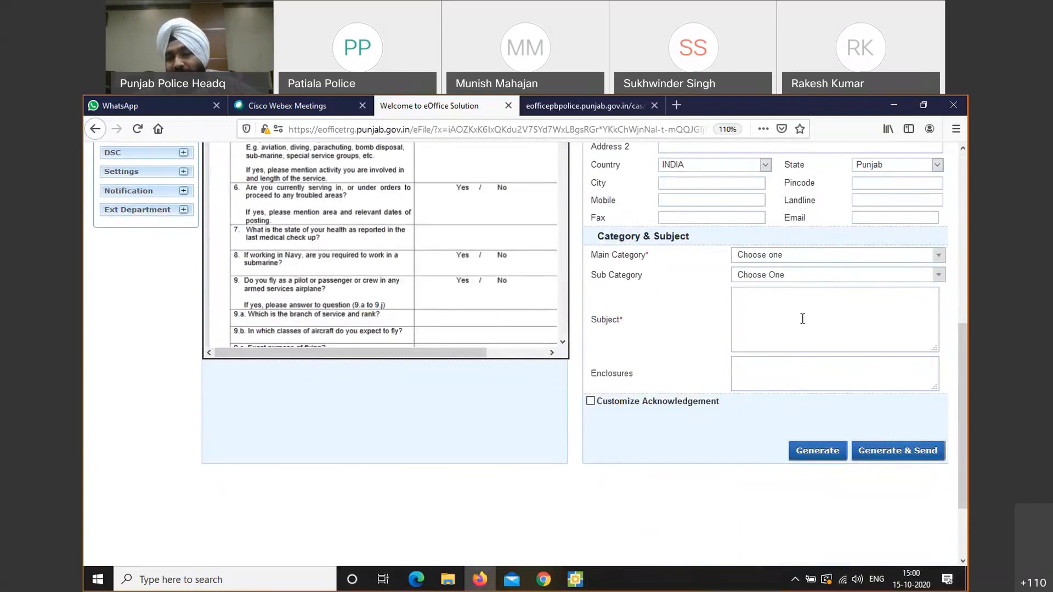
# Change Main Category from Appointments to General via a 'gene' search, leaving Sub Category unset
pyautogui.click(837, 255)
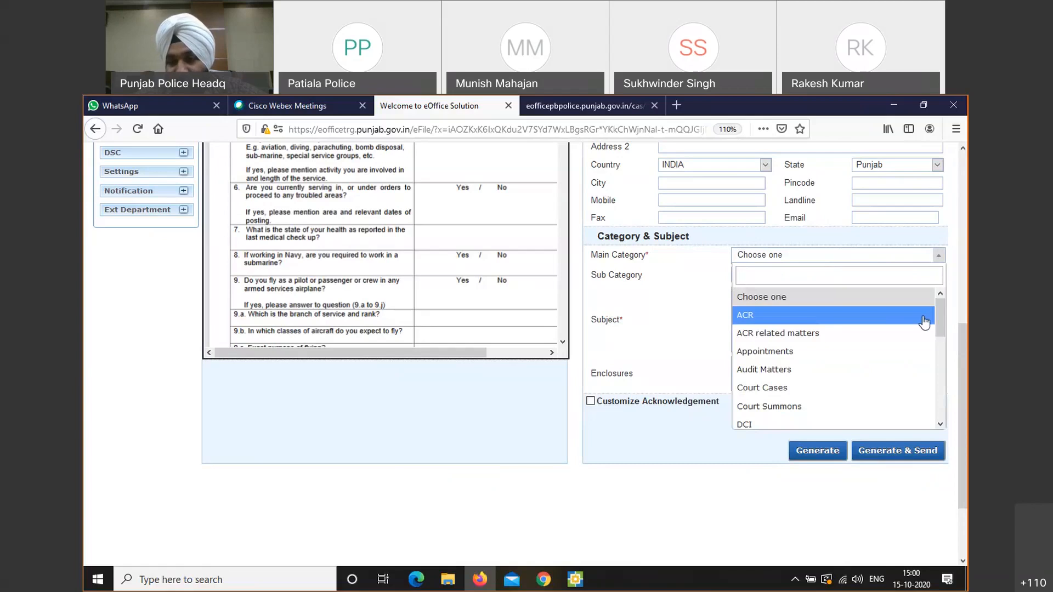
pyautogui.click(933, 354)
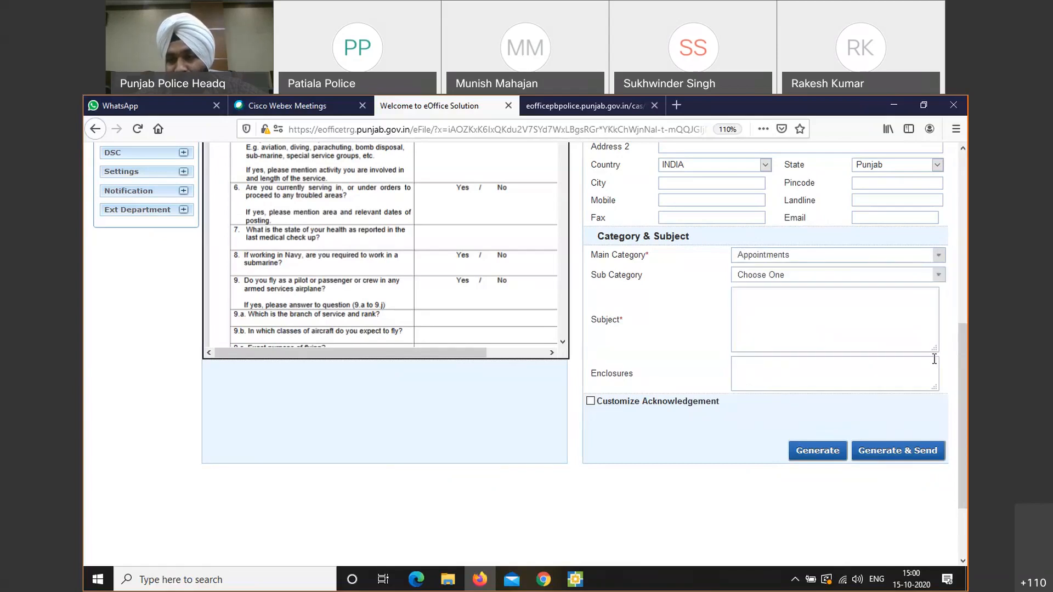
pyautogui.click(940, 256)
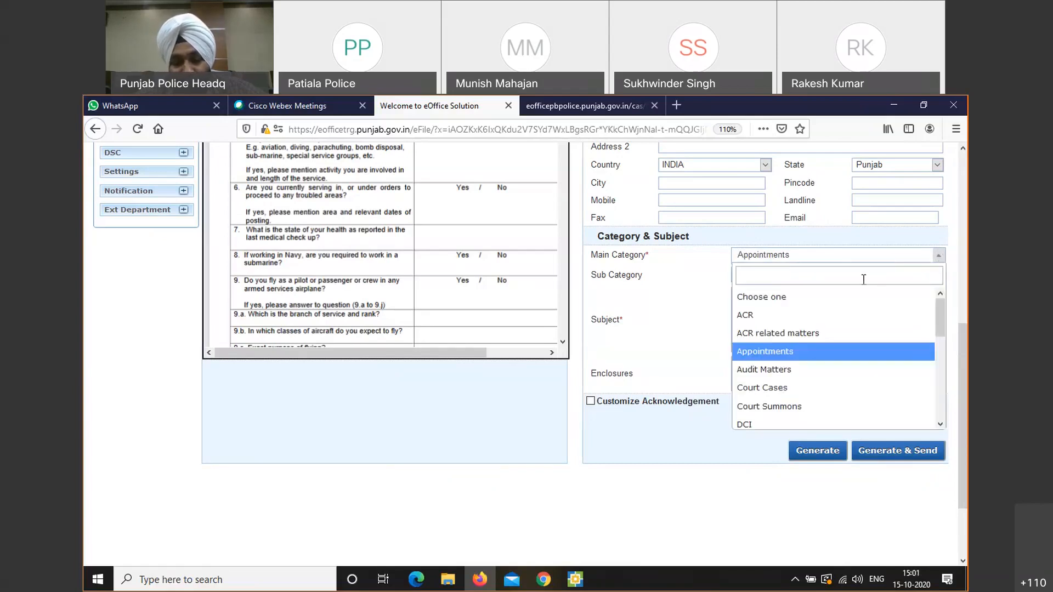
pyautogui.write('gene')
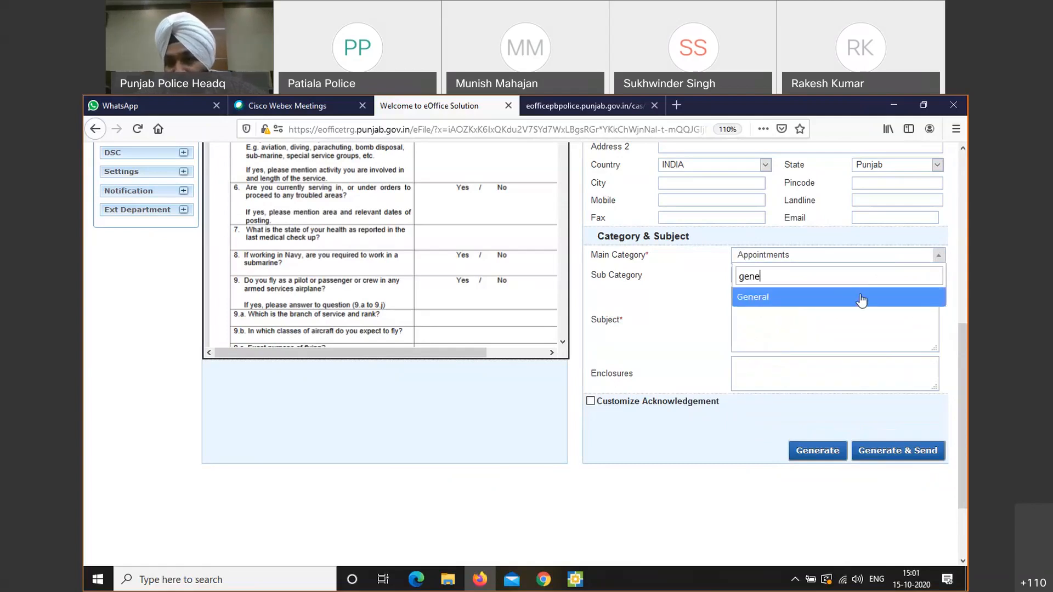
pyautogui.click(858, 298)
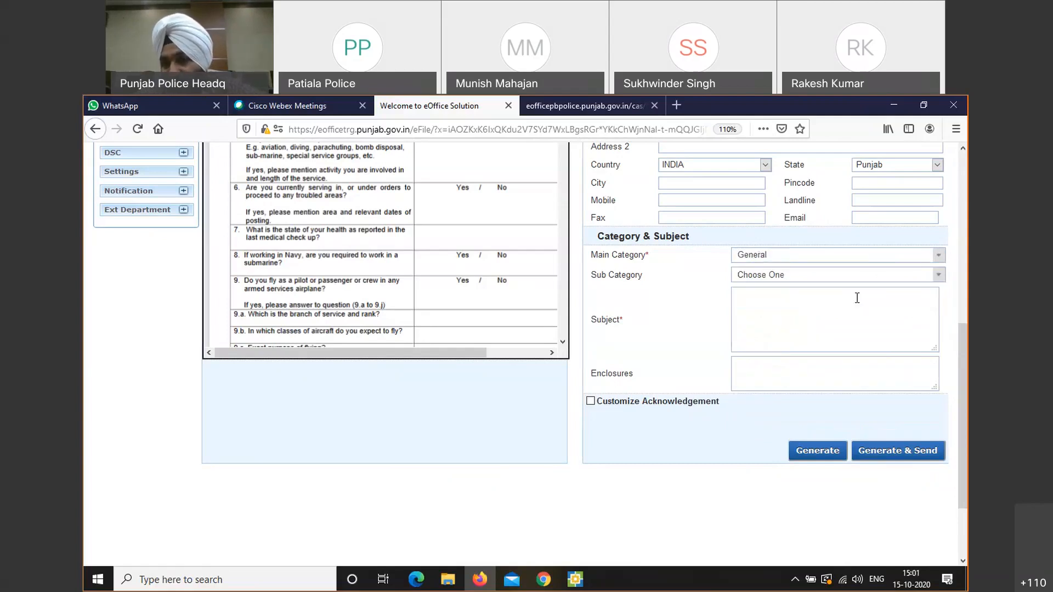
pyautogui.click(855, 278)
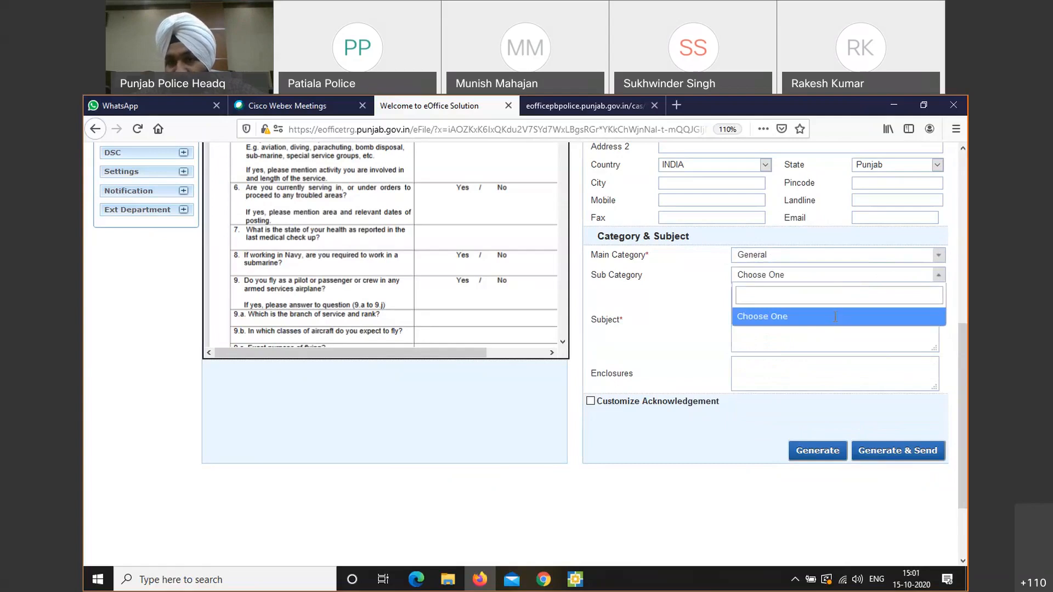
pyautogui.click(810, 333)
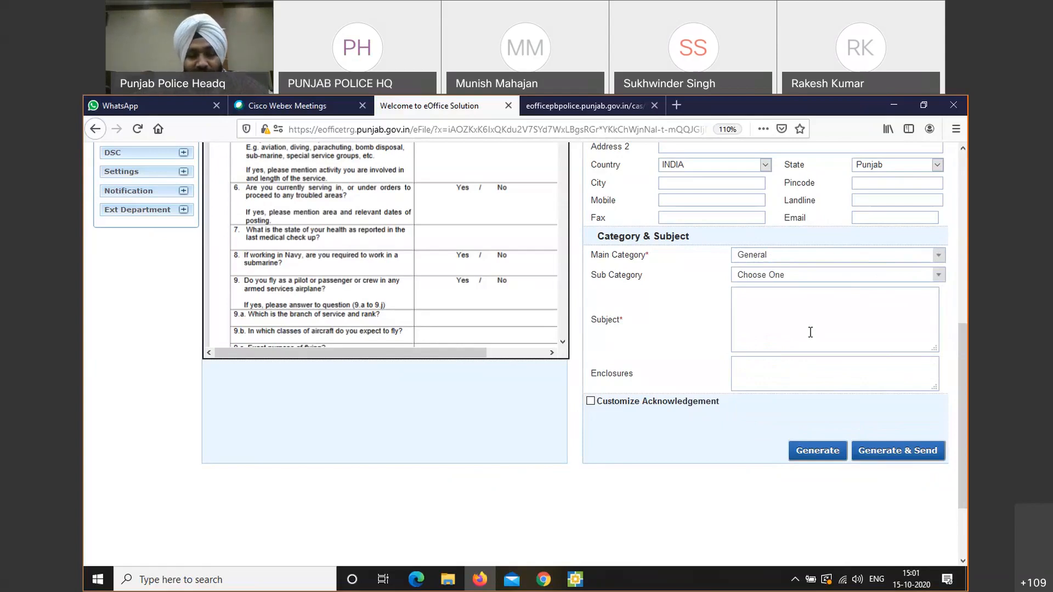
# Enter 'GPF CASE ASI' followed by the officer's full name as the Subject
pyautogui.write('GP')
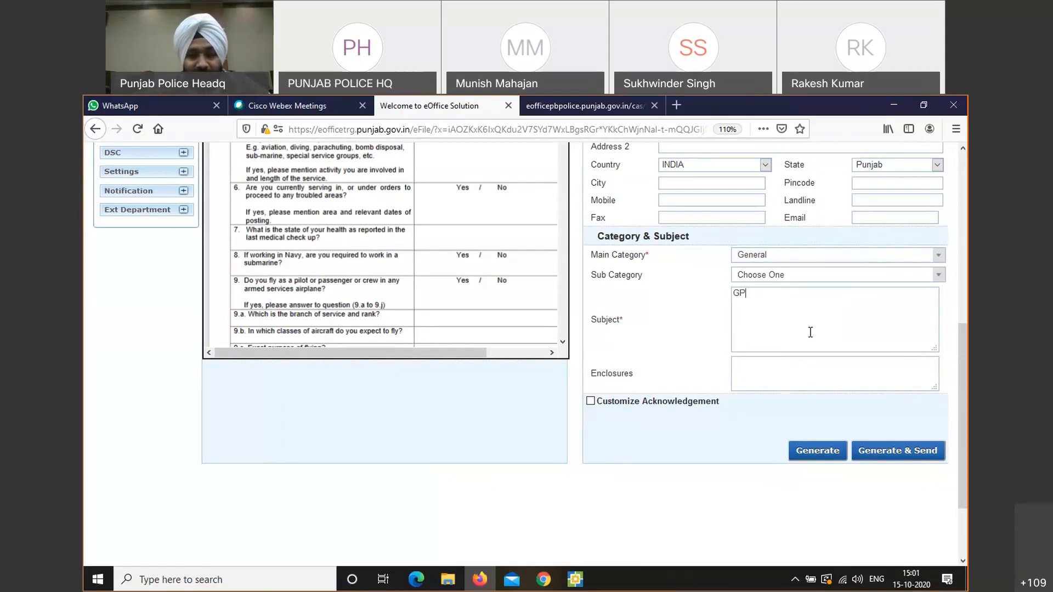
pyautogui.write('F CA')
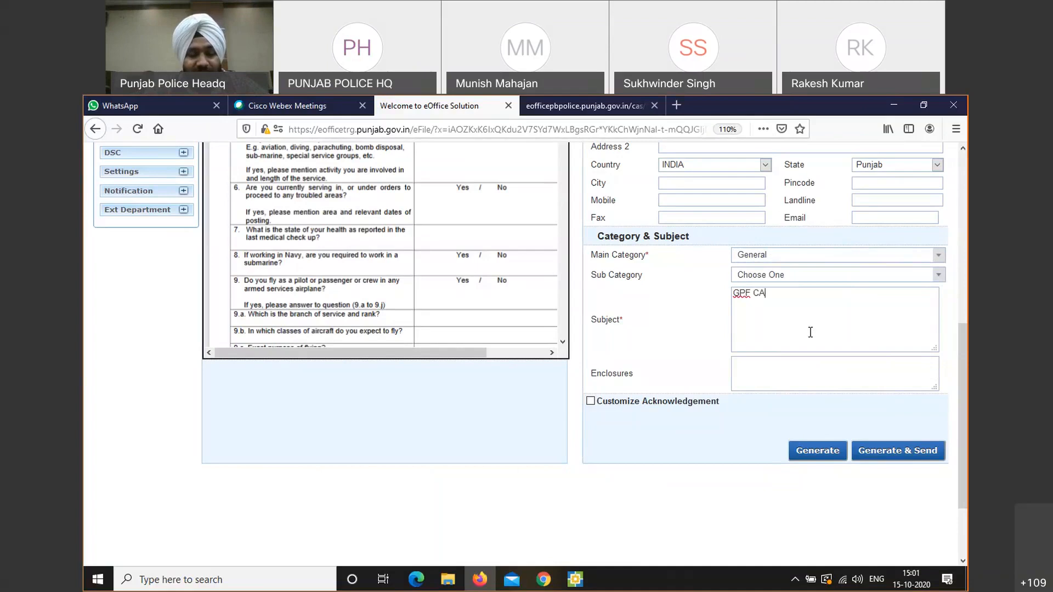
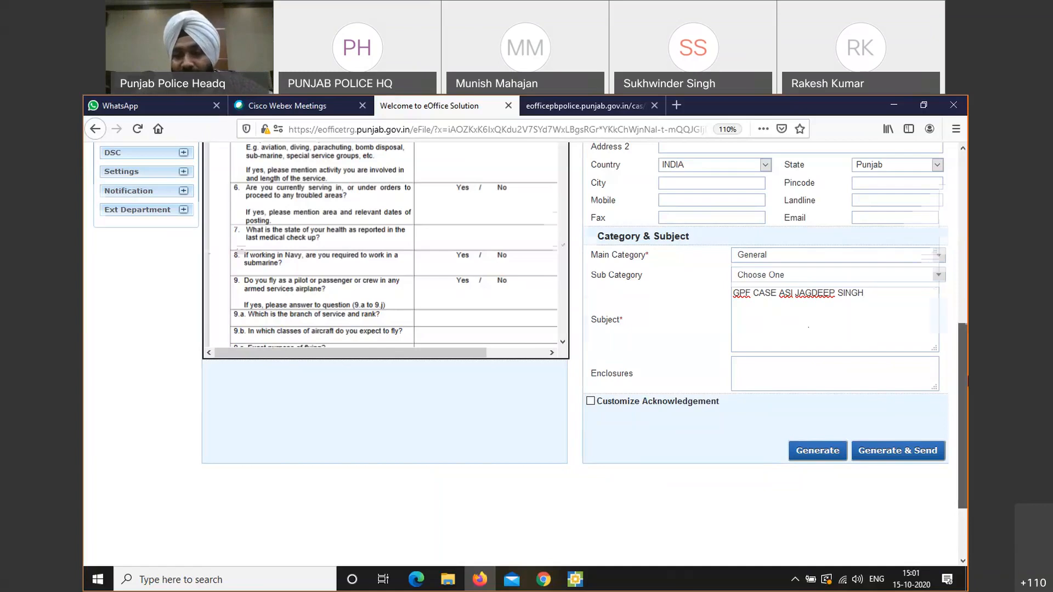
pyautogui.scroll(-3, 905, 388)
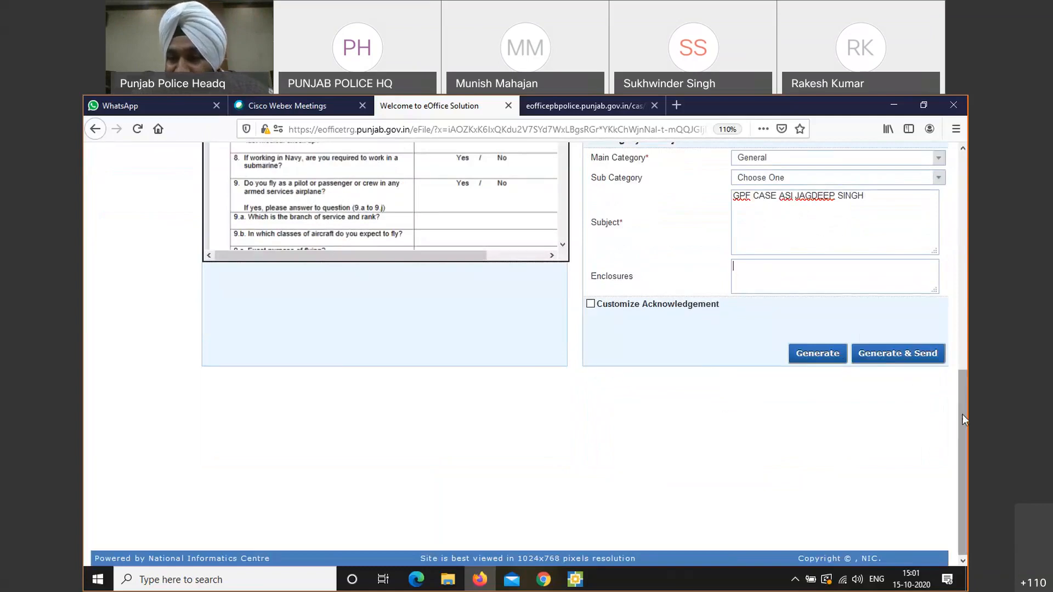
pyautogui.moveTo(962, 413); pyautogui.dragTo(965, 390)
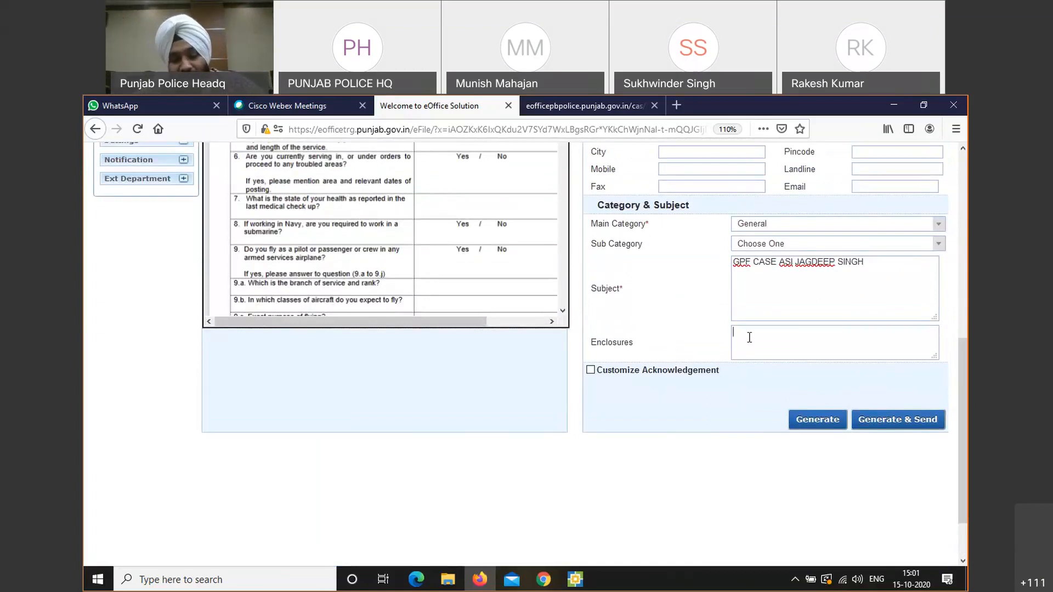
pyautogui.write('PENDRIVE')
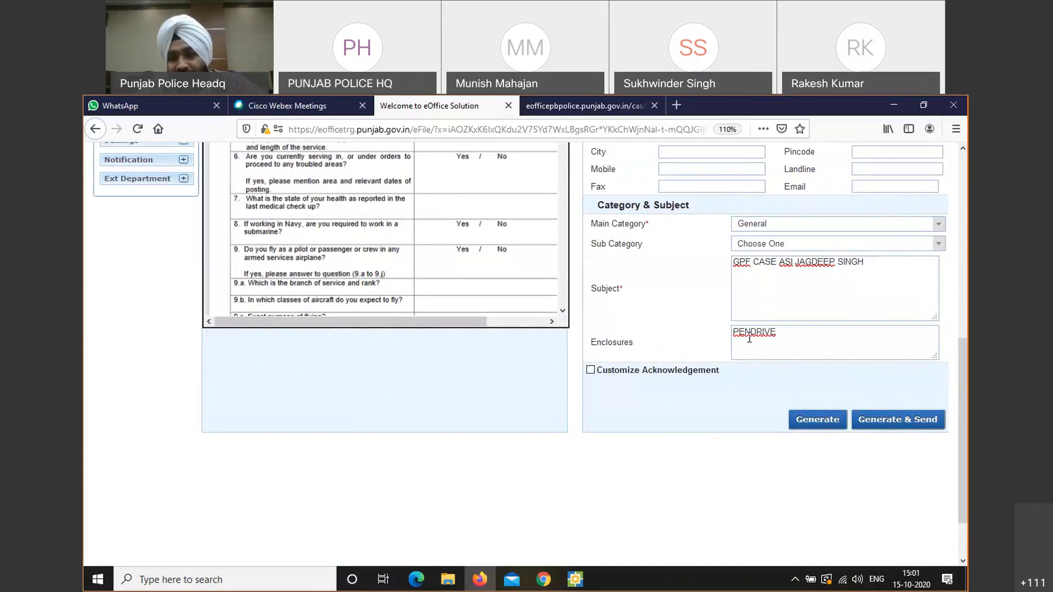
pyautogui.press('BackSpace')
pyautogui.hotkey('ctrl', 'a')
pyautogui.press('BackSpace')
pyautogui.write('DISK')
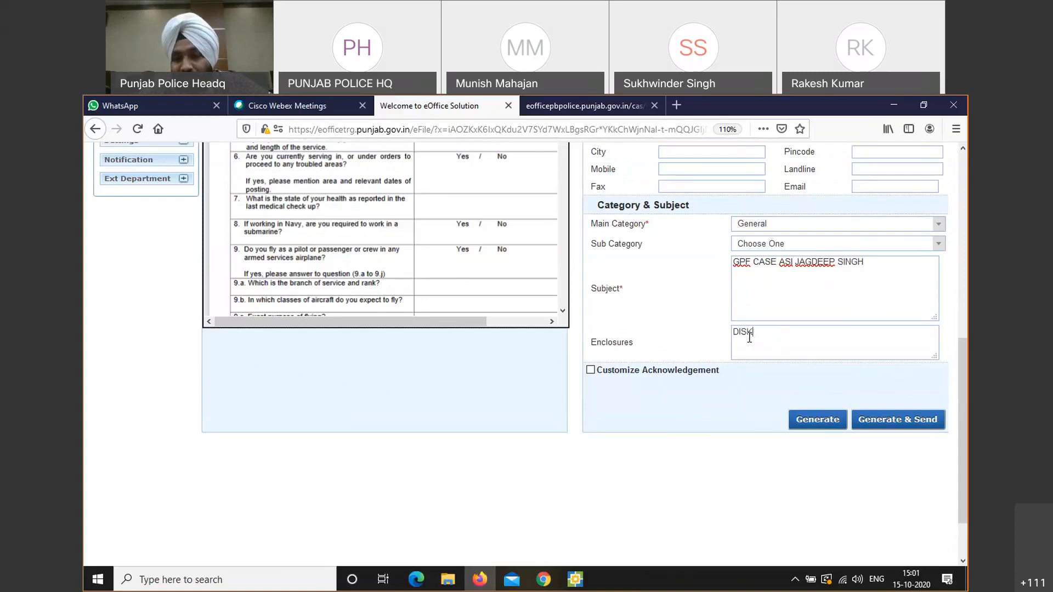
pyautogui.hotkey('ctrl', 'a')
pyautogui.press('BackSpace')
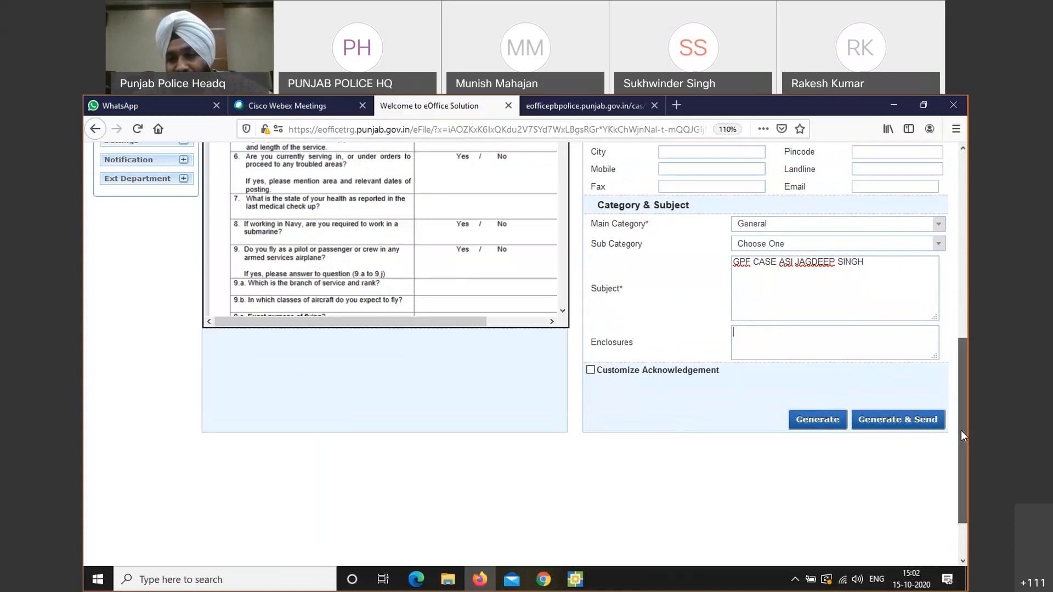
pyautogui.scroll(2, 961, 430)
pyautogui.scroll(-1, 960, 408)
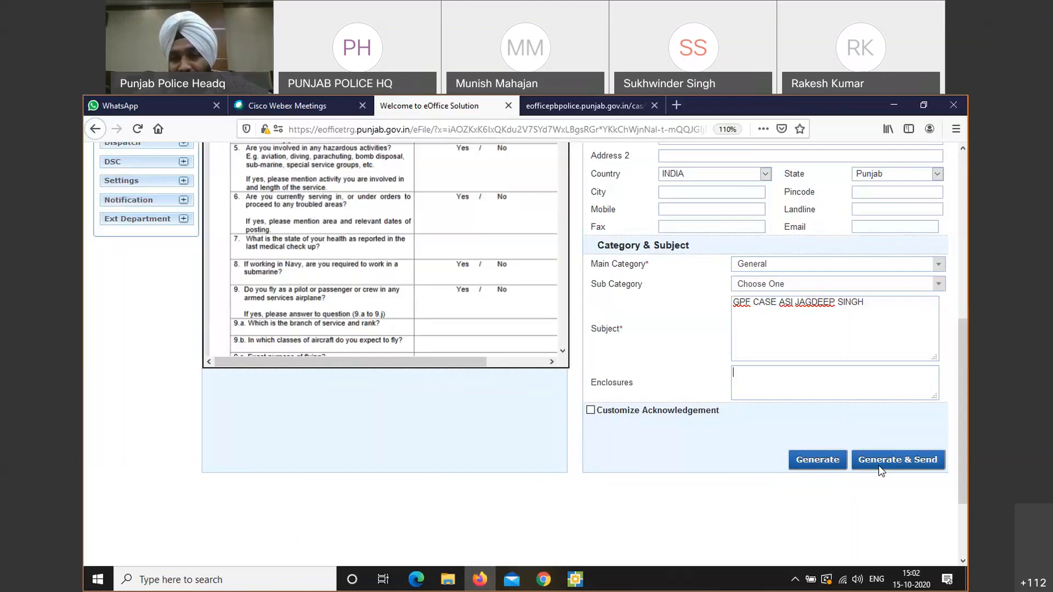
# Generate receipt 13436/2020/ADMIN POLICE and review its Receipt Details page
pyautogui.click(826, 460)
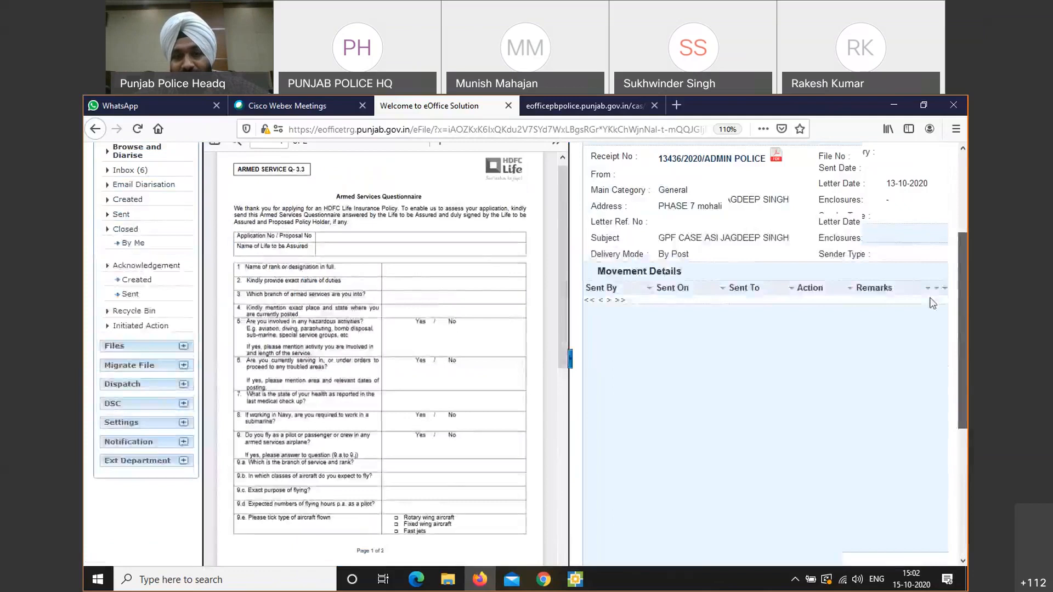
pyautogui.scroll(2, 932, 304)
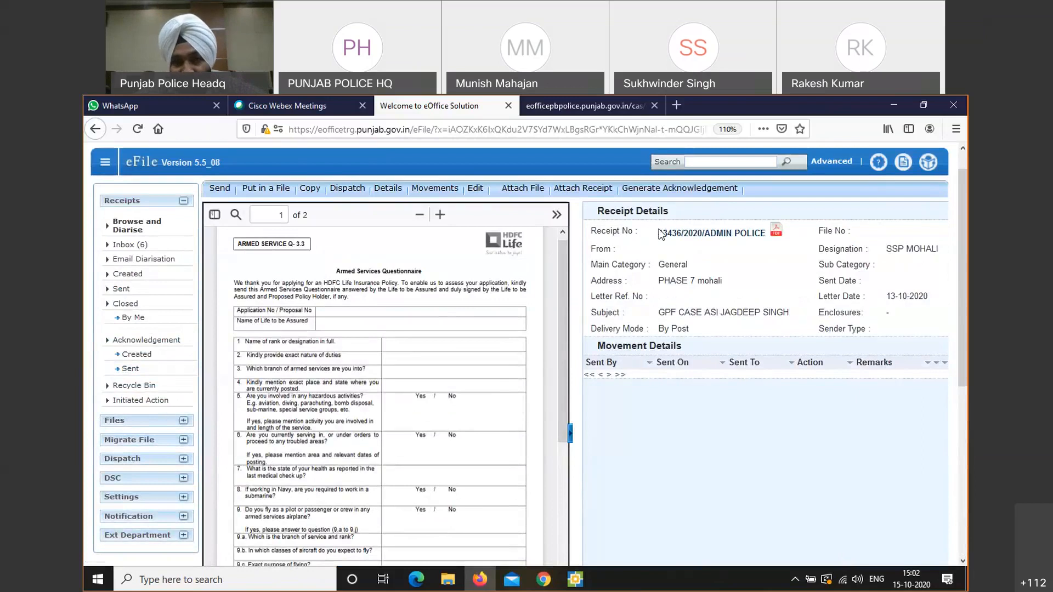
pyautogui.moveTo(661, 230); pyautogui.dragTo(771, 234)
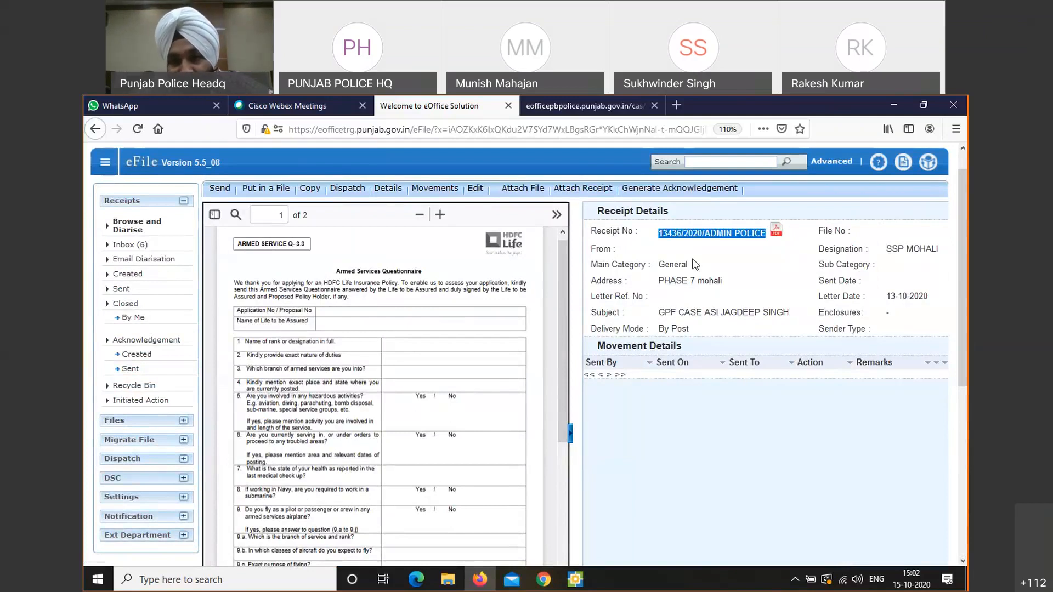
pyautogui.click(678, 230)
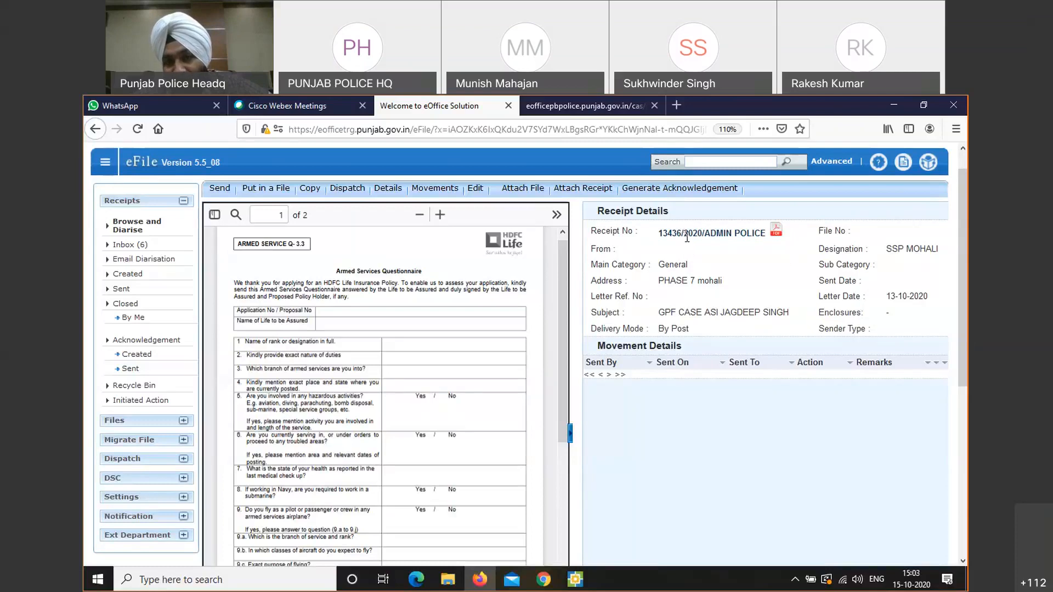
pyautogui.moveTo(683, 233); pyautogui.dragTo(702, 229)
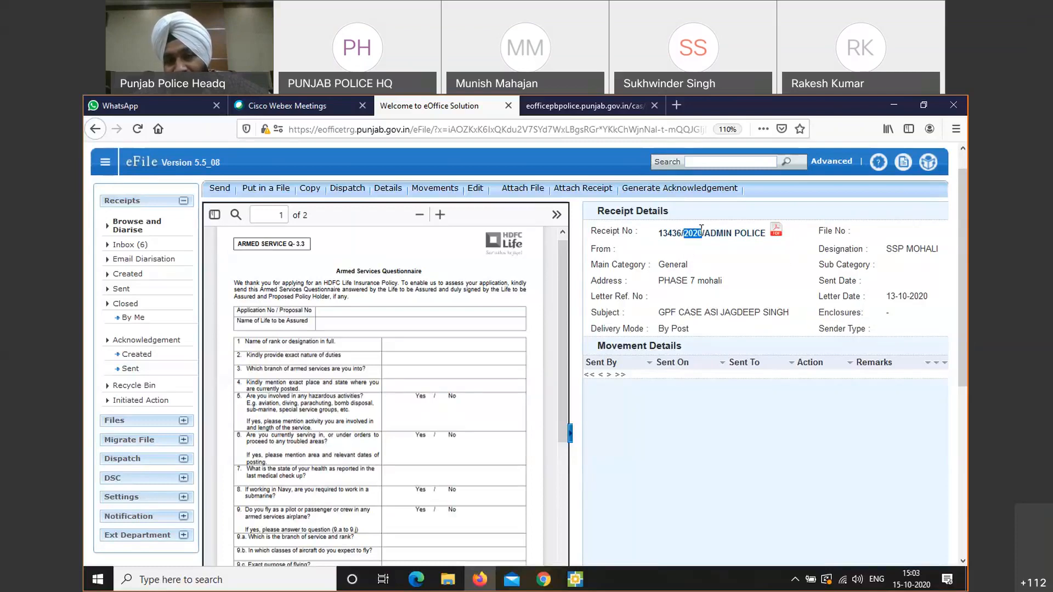
pyautogui.click(703, 231)
pyautogui.moveTo(702, 233); pyautogui.dragTo(850, 232)
pyautogui.click(704, 231)
pyautogui.moveTo(704, 232); pyautogui.dragTo(762, 236)
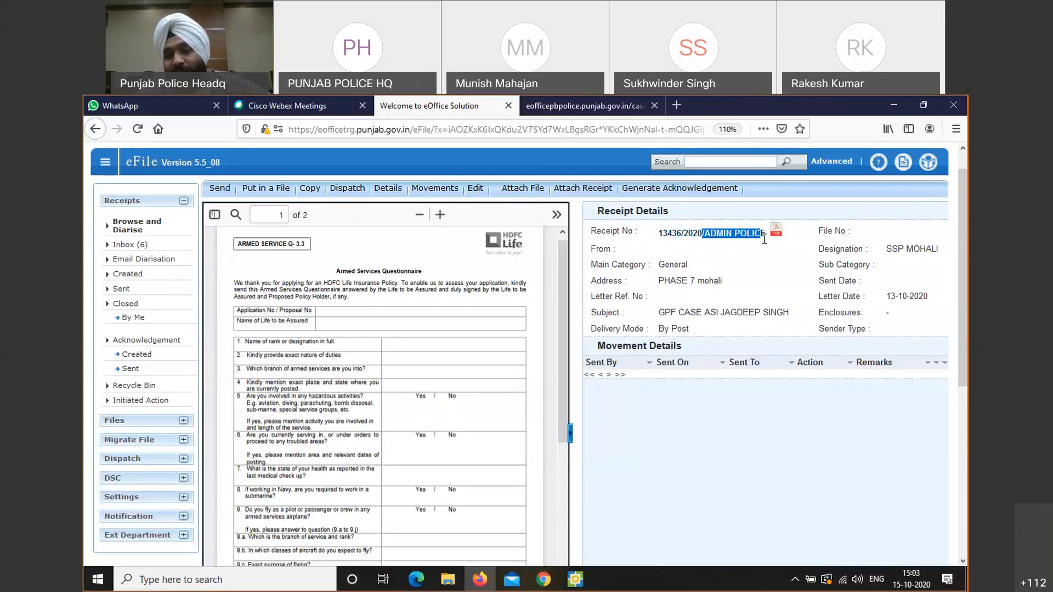
pyautogui.click(766, 248)
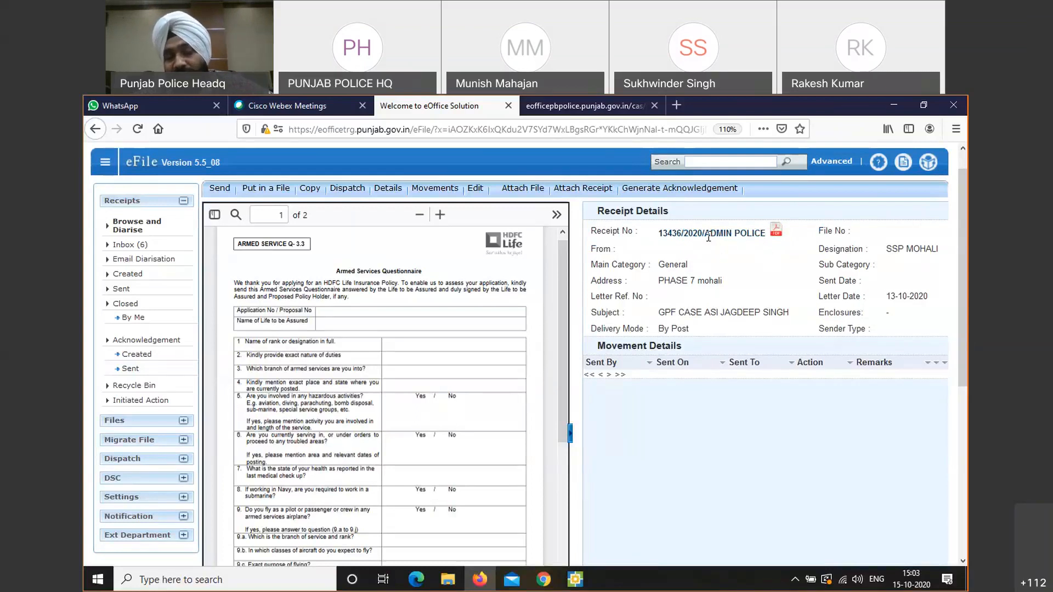
pyautogui.moveTo(706, 236); pyautogui.dragTo(764, 233)
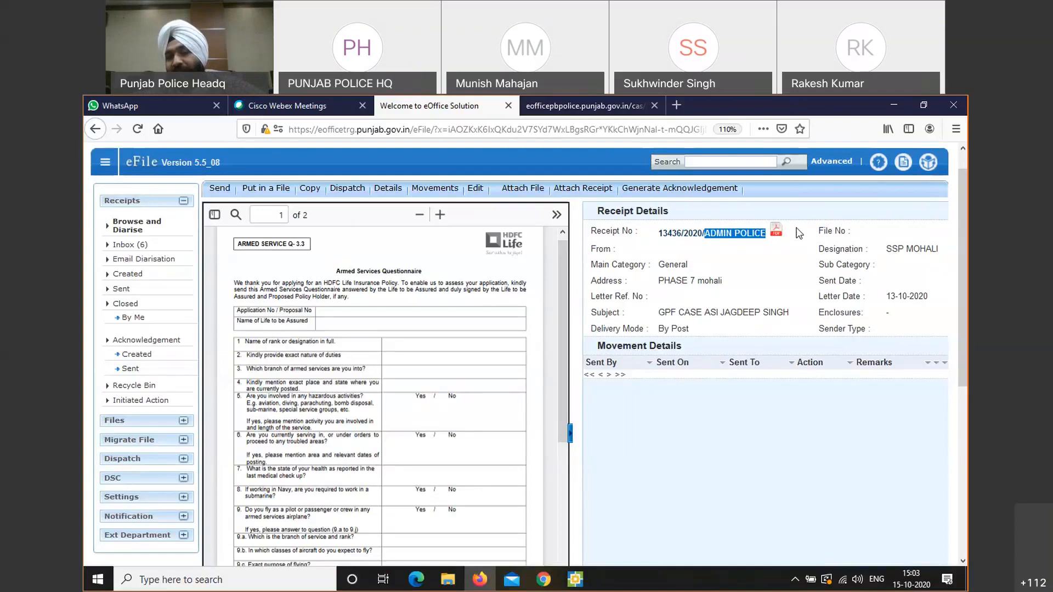
pyautogui.click(805, 260)
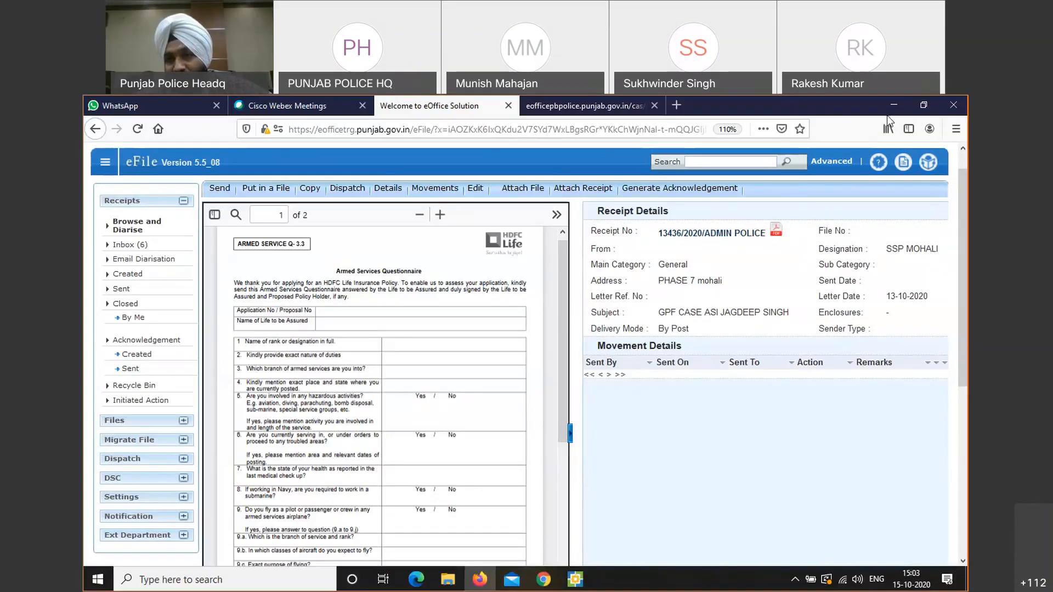
pyautogui.click(884, 100)
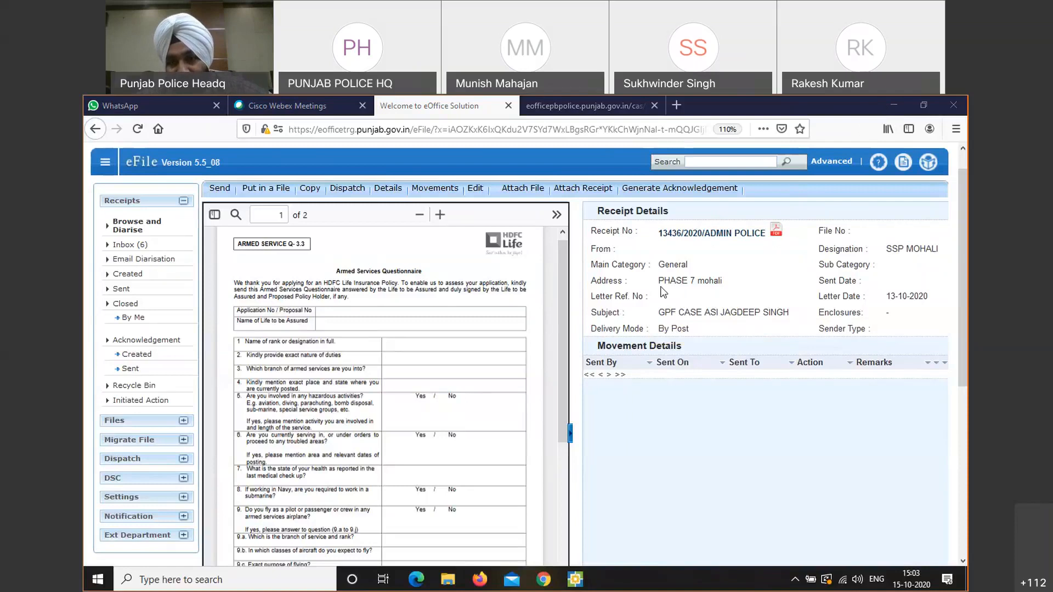
pyautogui.moveTo(659, 286); pyautogui.dragTo(723, 283)
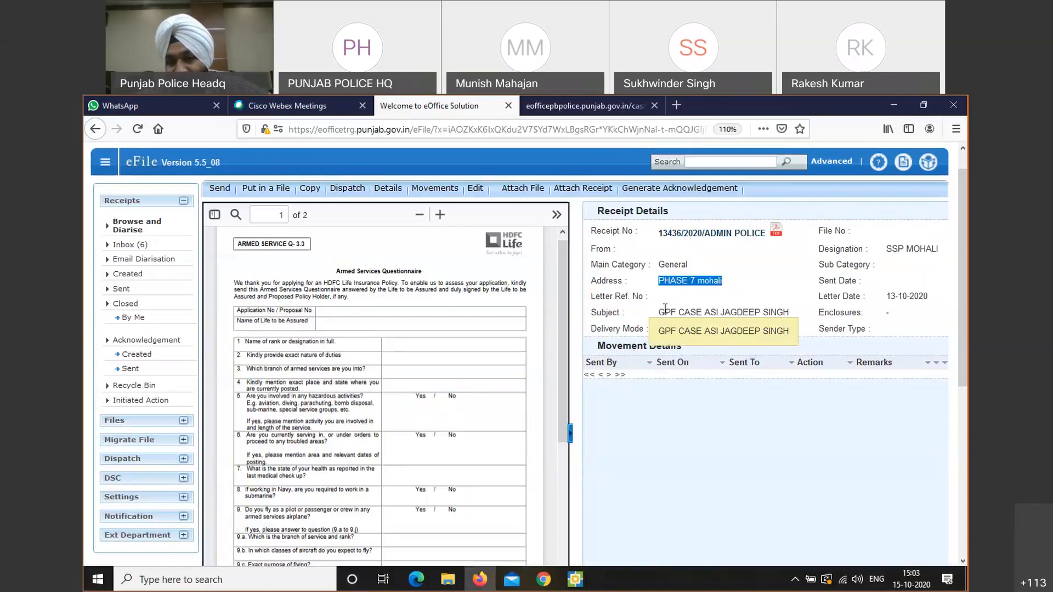
pyautogui.moveTo(664, 312); pyautogui.dragTo(796, 312)
pyautogui.click(797, 312)
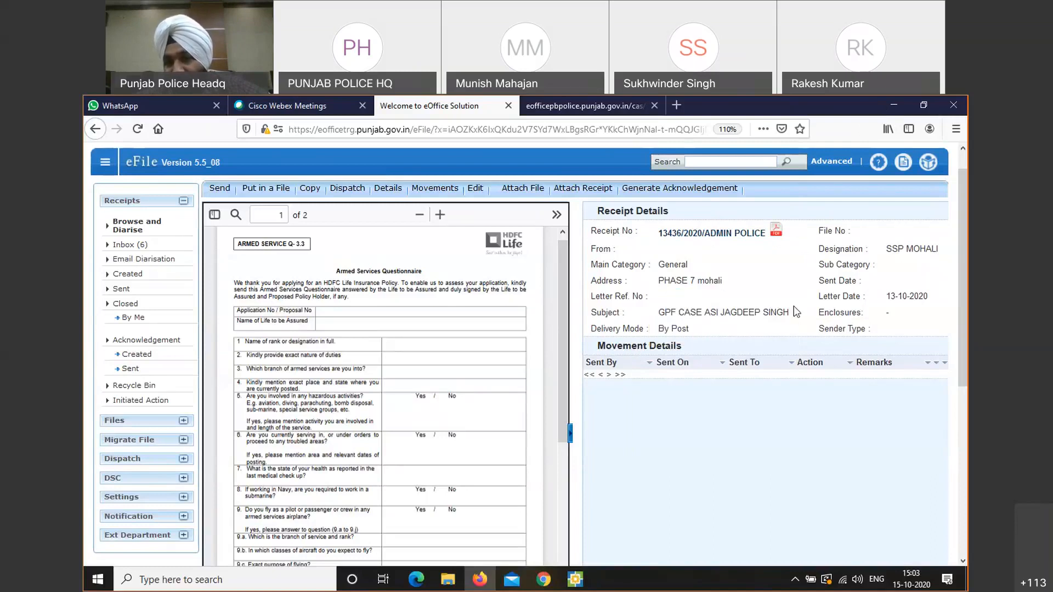
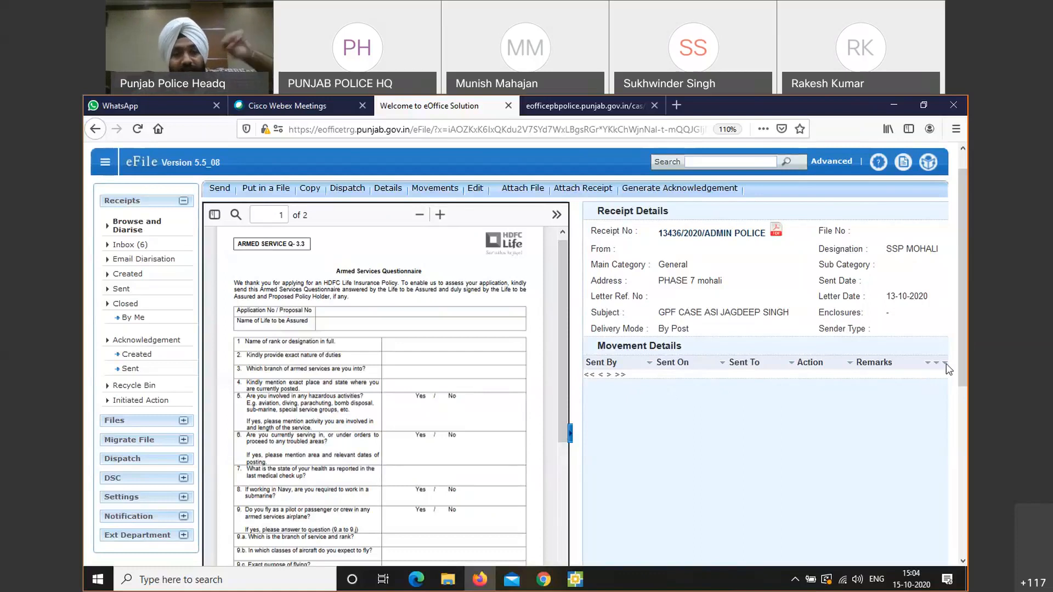
# Start sending receipt 13436/2020/ADMIN POLICE, choosing ADMIN POLICE--ADMIN(AP) from the 'ADMIN' search as recipient
pyautogui.moveTo(946, 365); pyautogui.dragTo(868, 330)
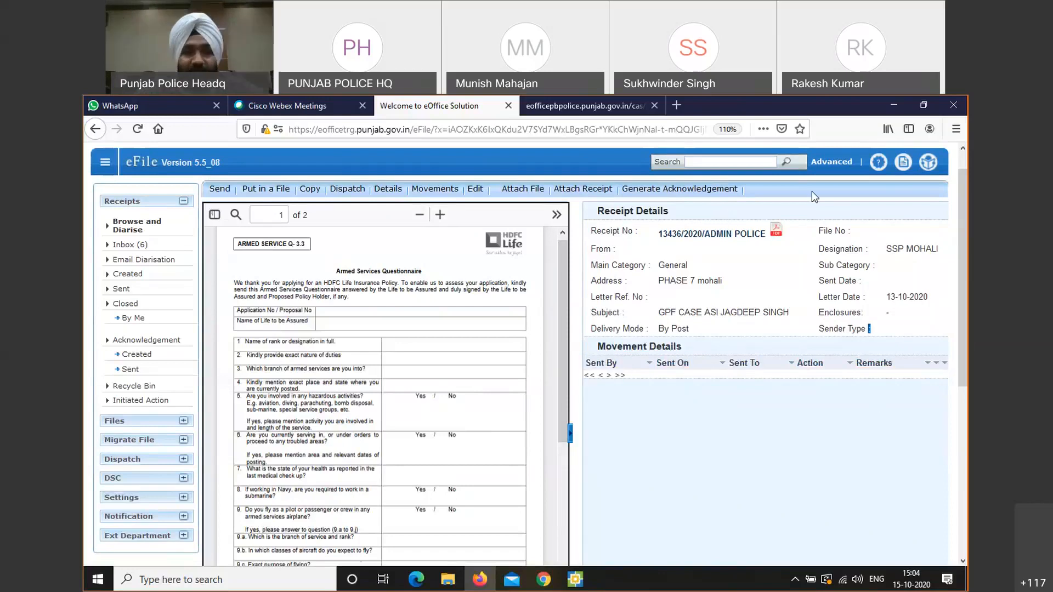
pyautogui.click(221, 192)
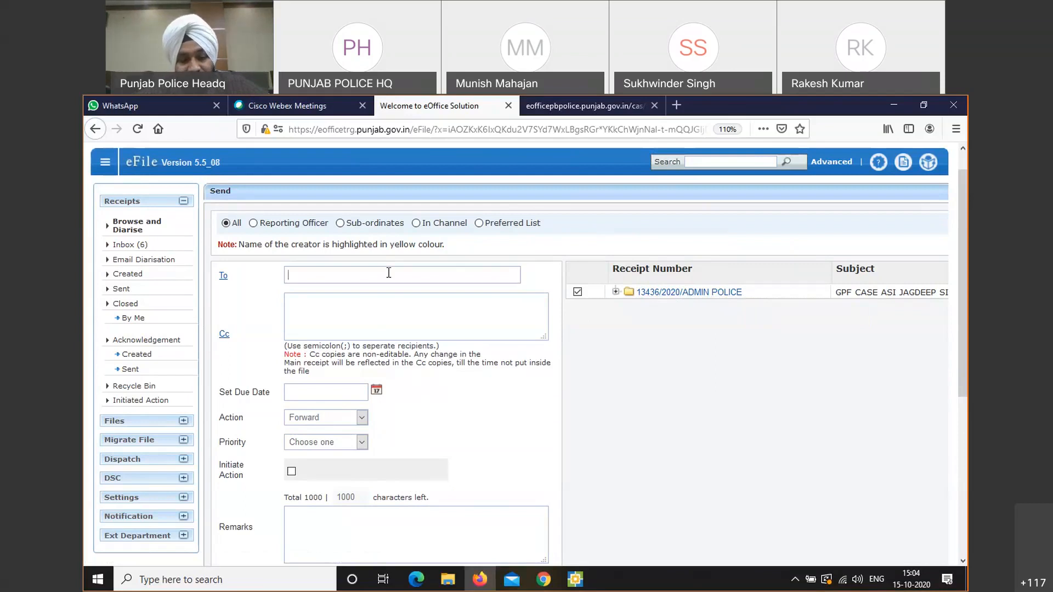
pyautogui.write('ADMIN')
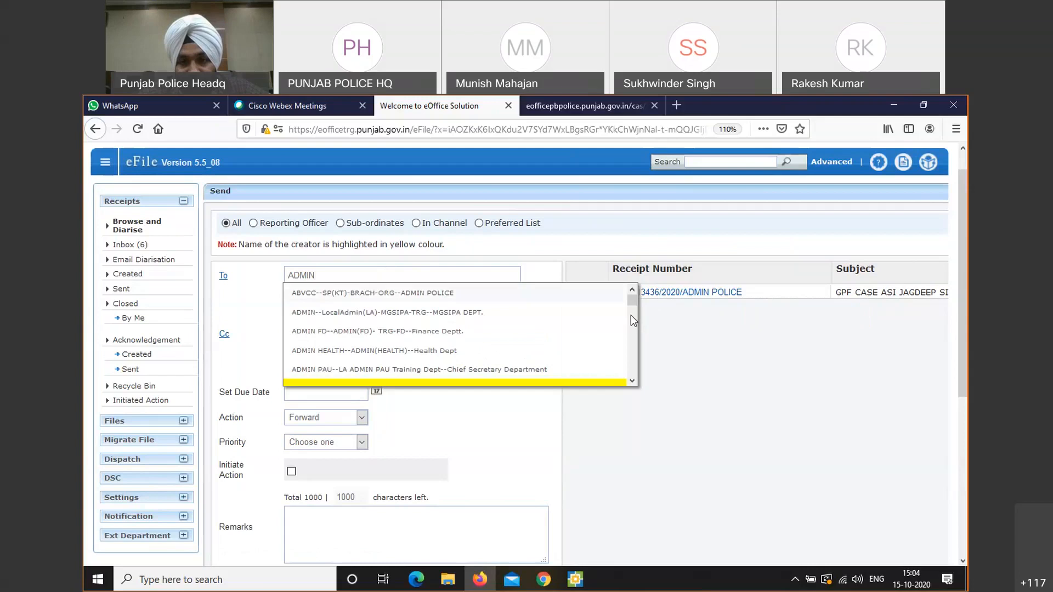
pyautogui.moveTo(634, 301); pyautogui.dragTo(635, 311)
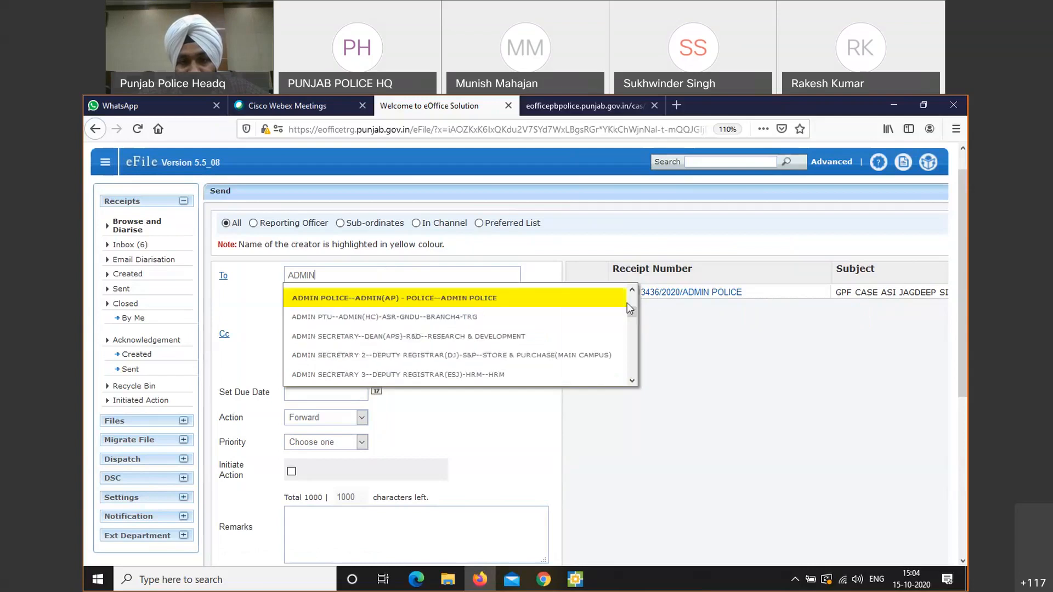
pyautogui.click(610, 301)
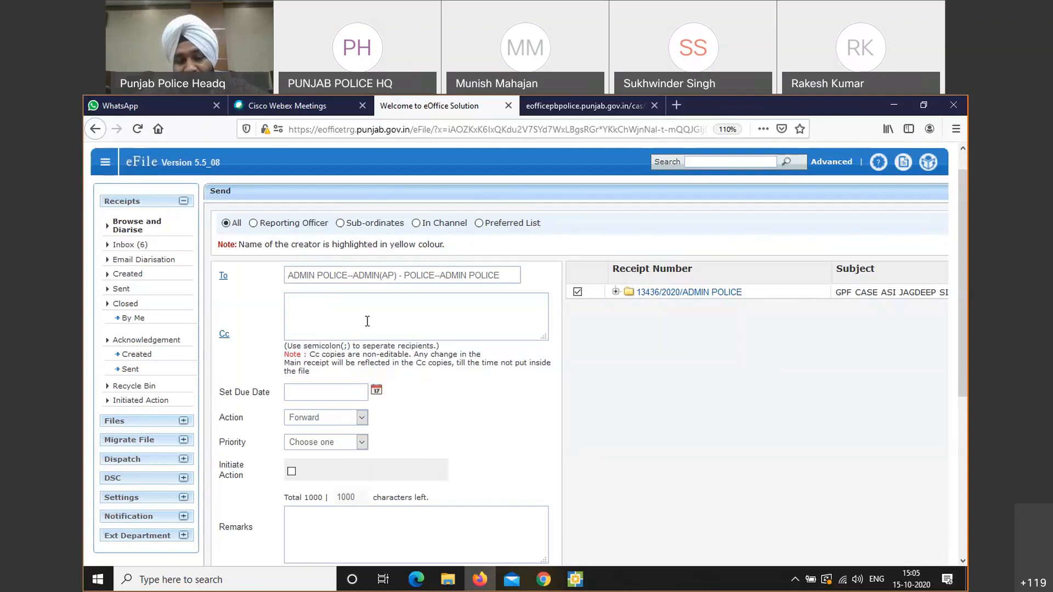
pyautogui.write('SDDA')
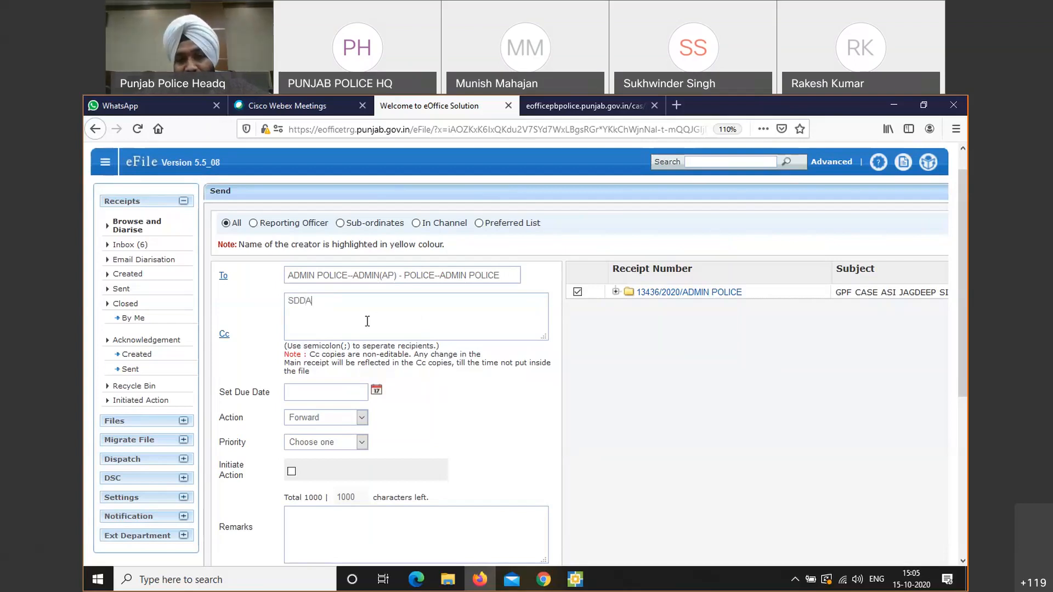
pyautogui.press('BackSpace')
pyautogui.press('BackSpace')
pyautogui.press('BackSpace')
pyautogui.press('BackSpace')
pyautogui.write('ADMI')
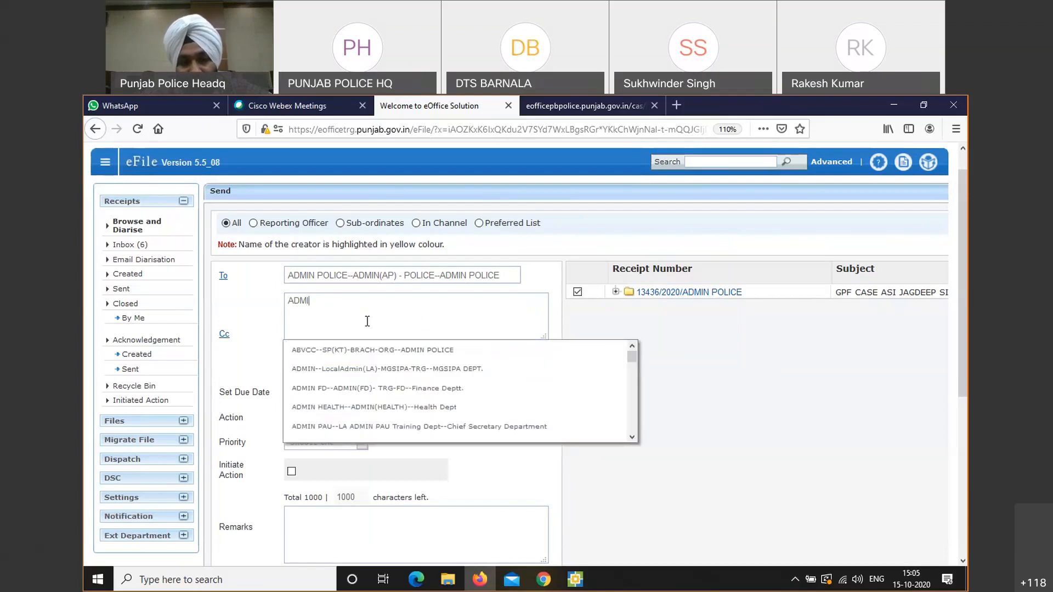
pyautogui.click(363, 349)
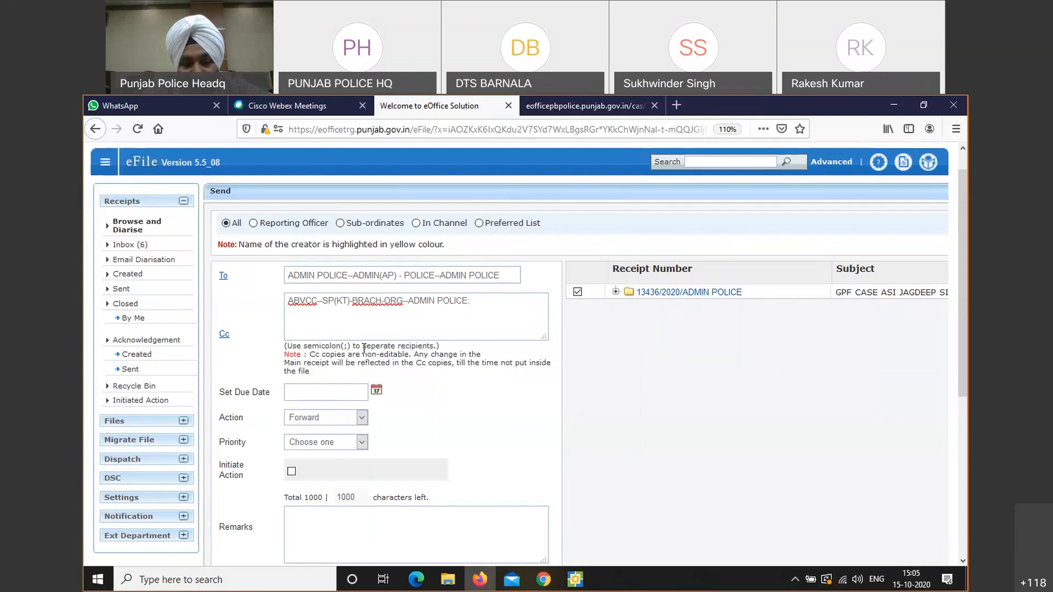
pyautogui.write('AMD')
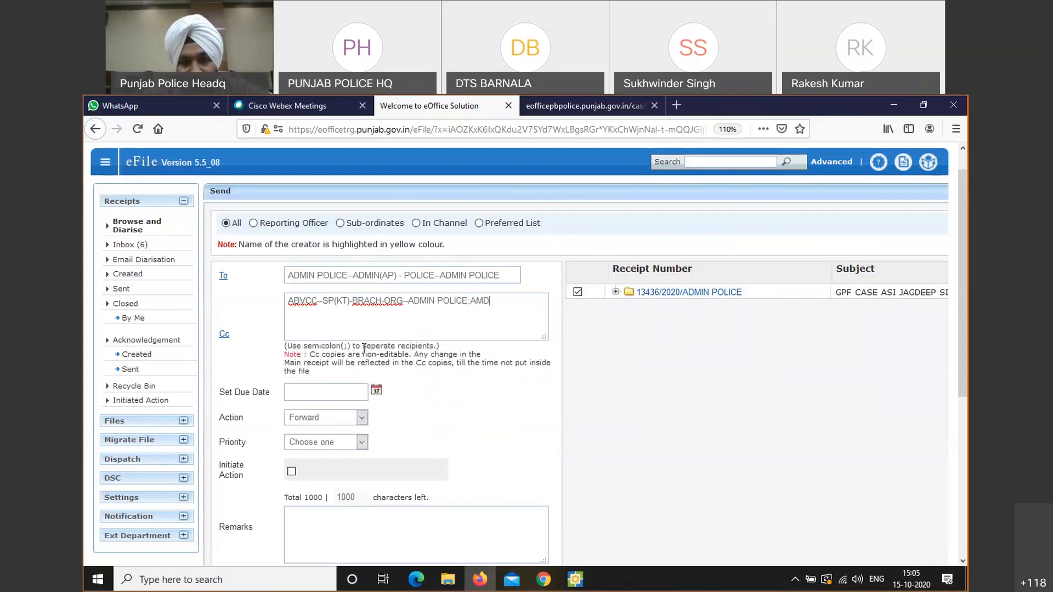
pyautogui.press('BackSpace')
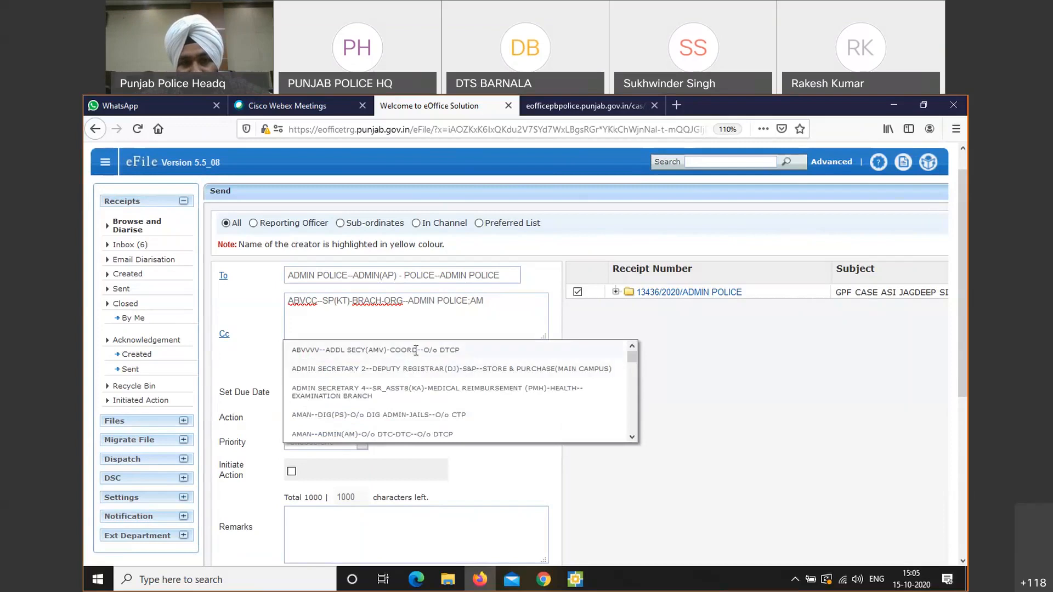
pyautogui.click(404, 415)
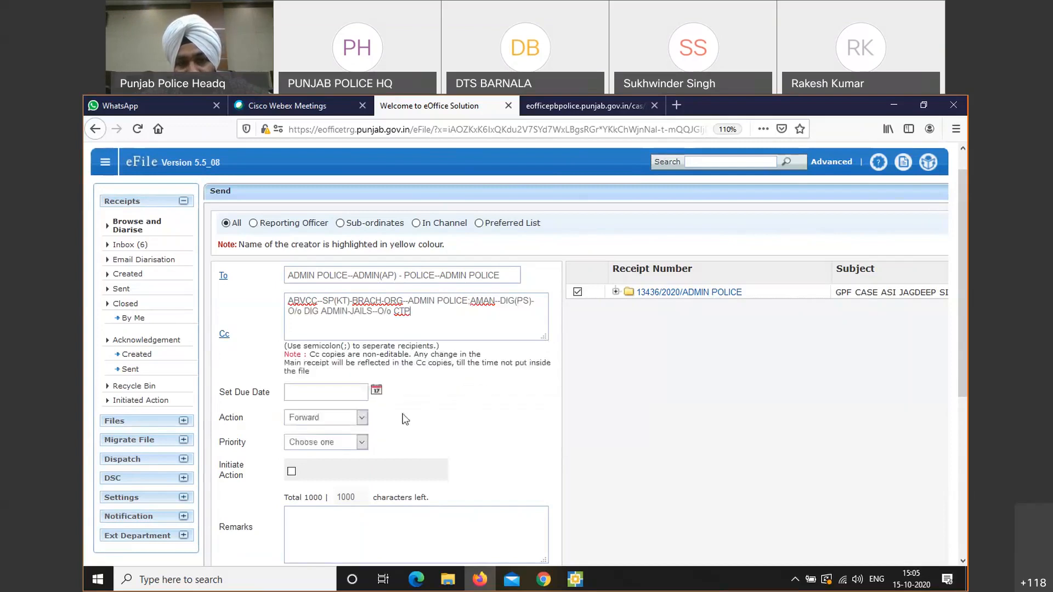
pyautogui.moveTo(475, 318); pyautogui.dragTo(281, 293)
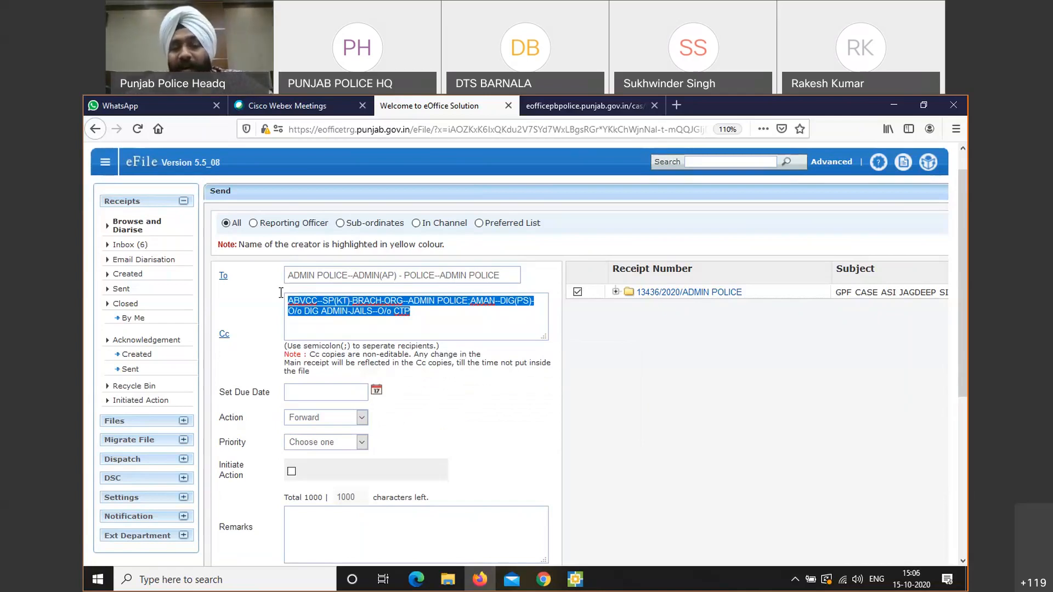
pyautogui.press('BackSpace')
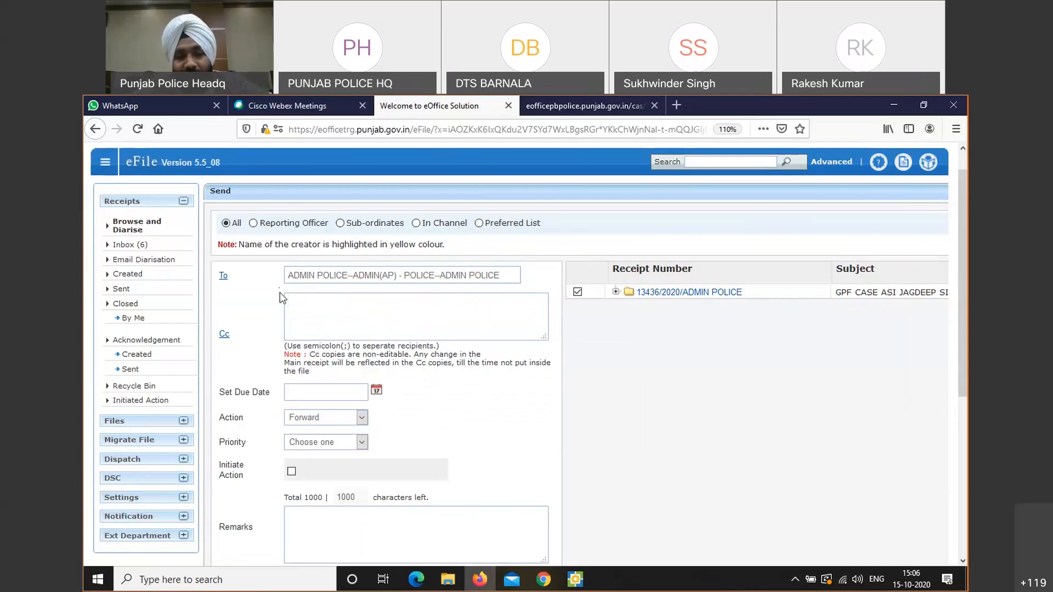
# Leave the due date unset and action as Forward, and set priority to Out Today
pyautogui.click(376, 391)
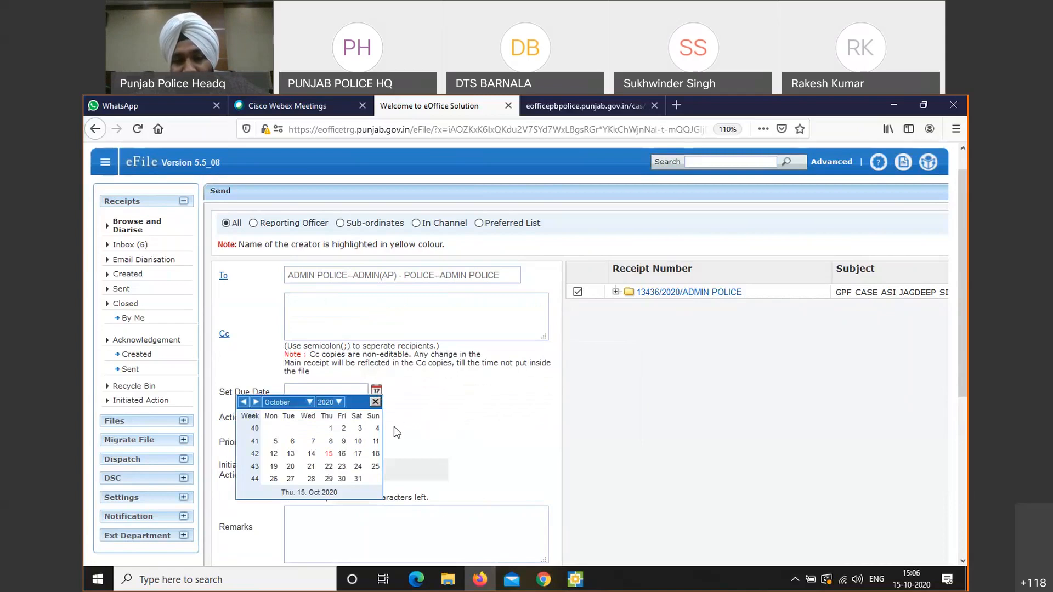
pyautogui.click(375, 403)
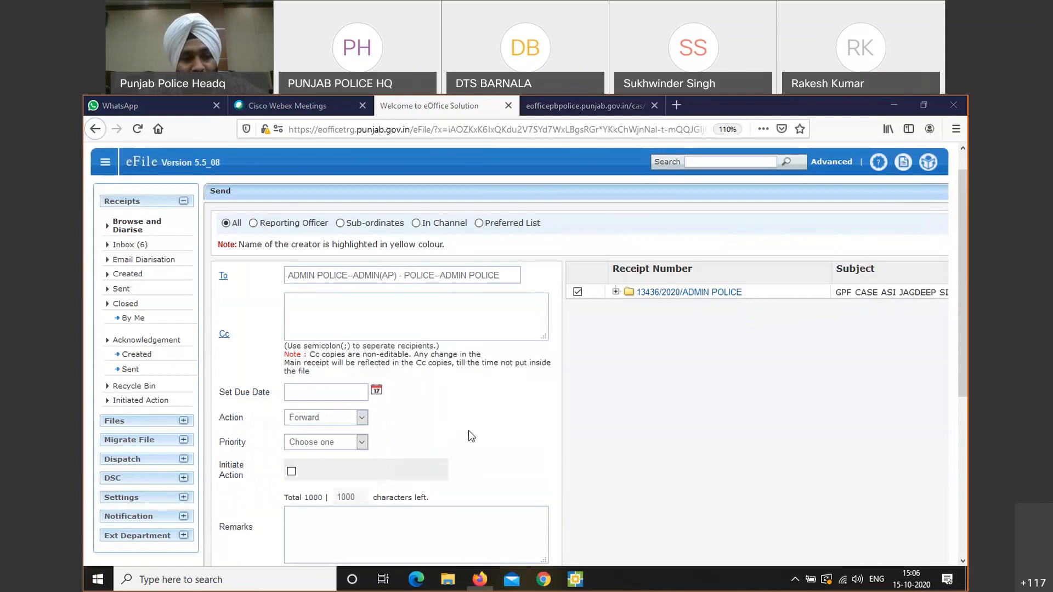
pyautogui.click(362, 418)
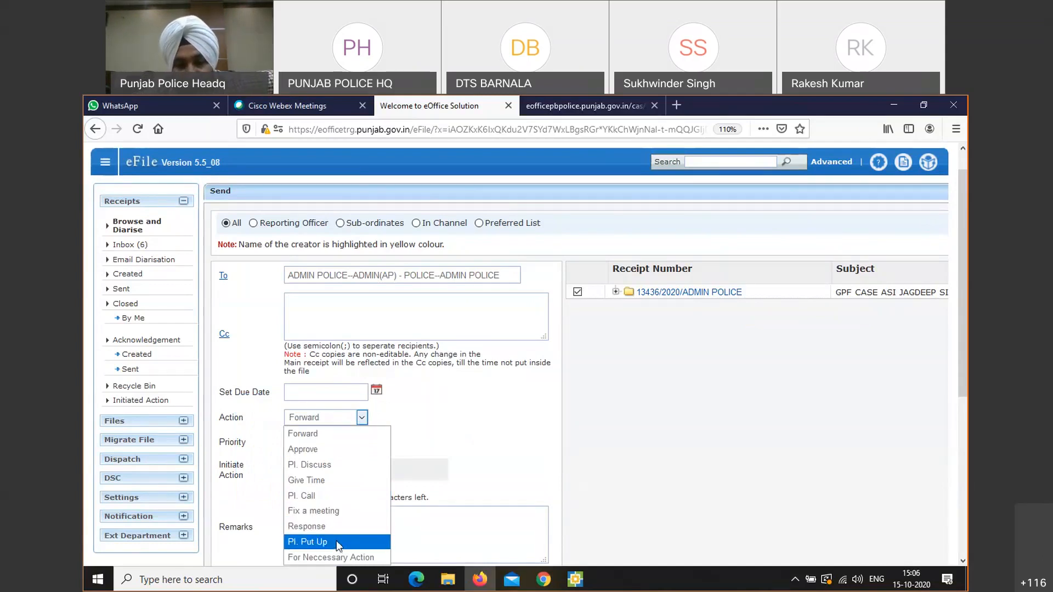
pyautogui.click(331, 433)
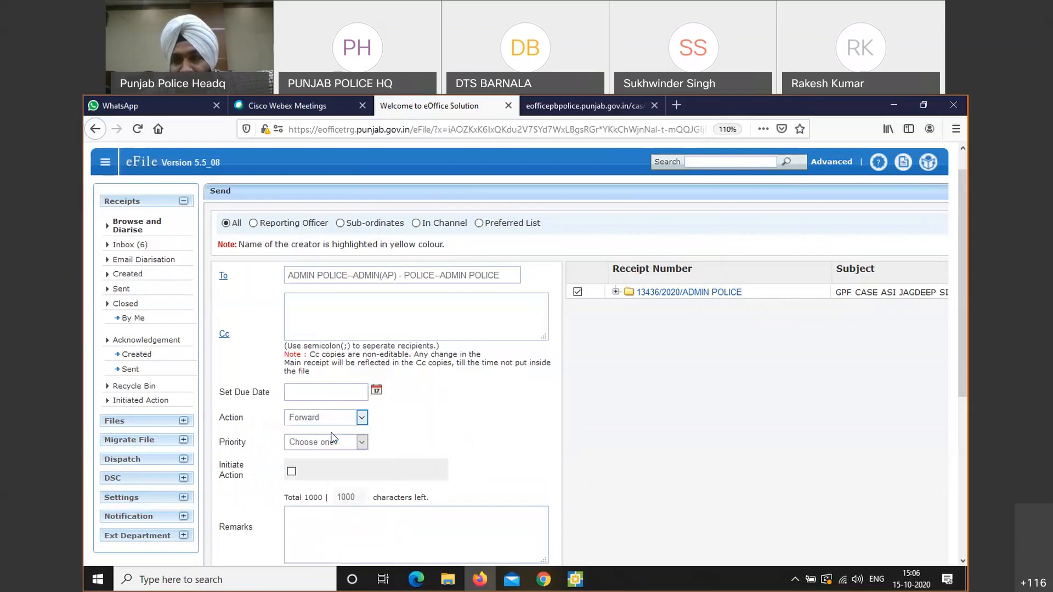
pyautogui.click(908, 211)
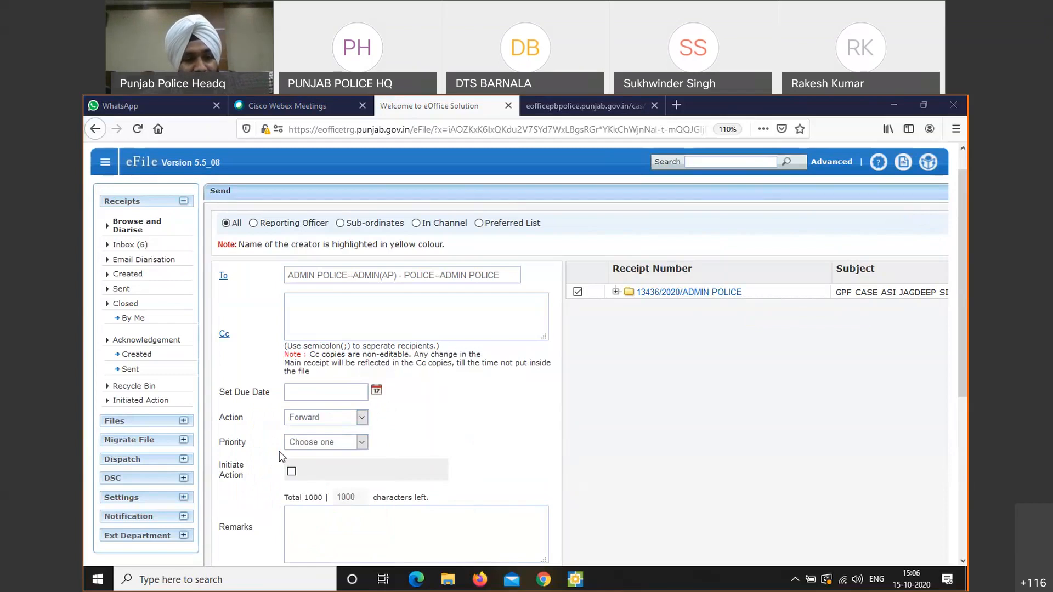
pyautogui.click(343, 443)
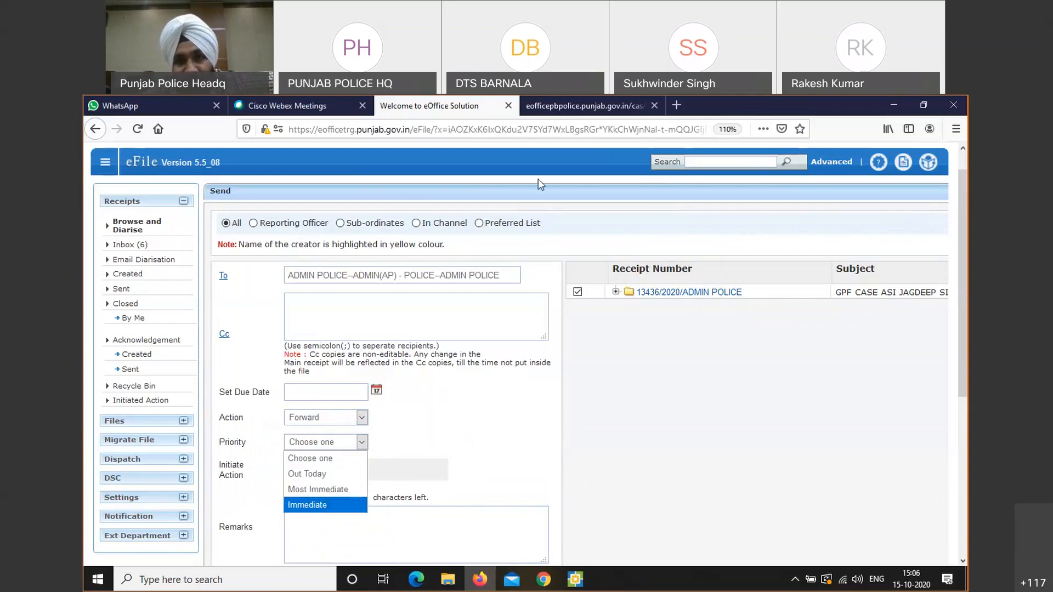
pyautogui.click(319, 490)
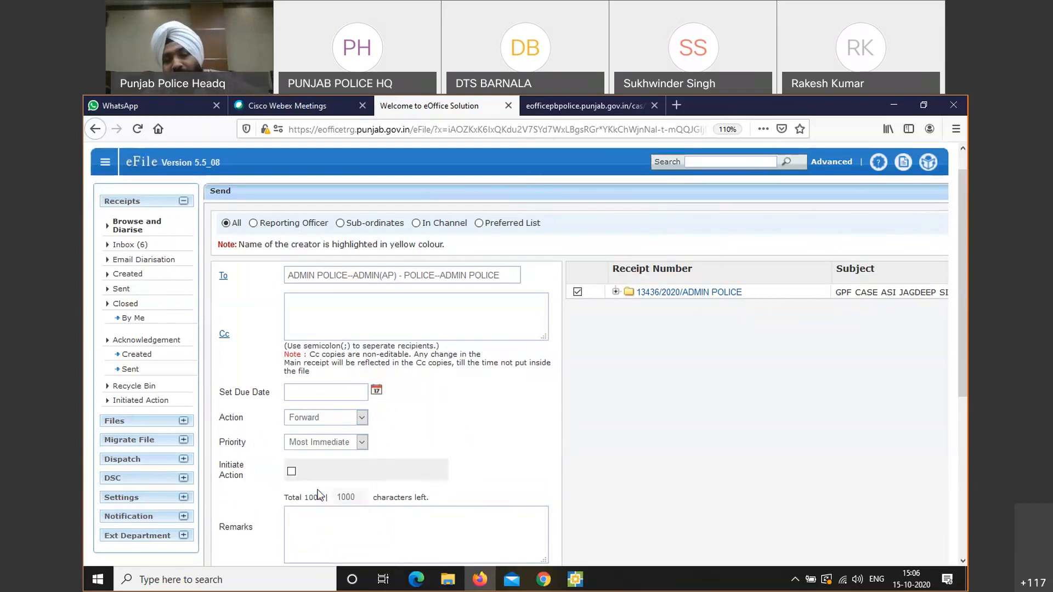
pyautogui.click(360, 444)
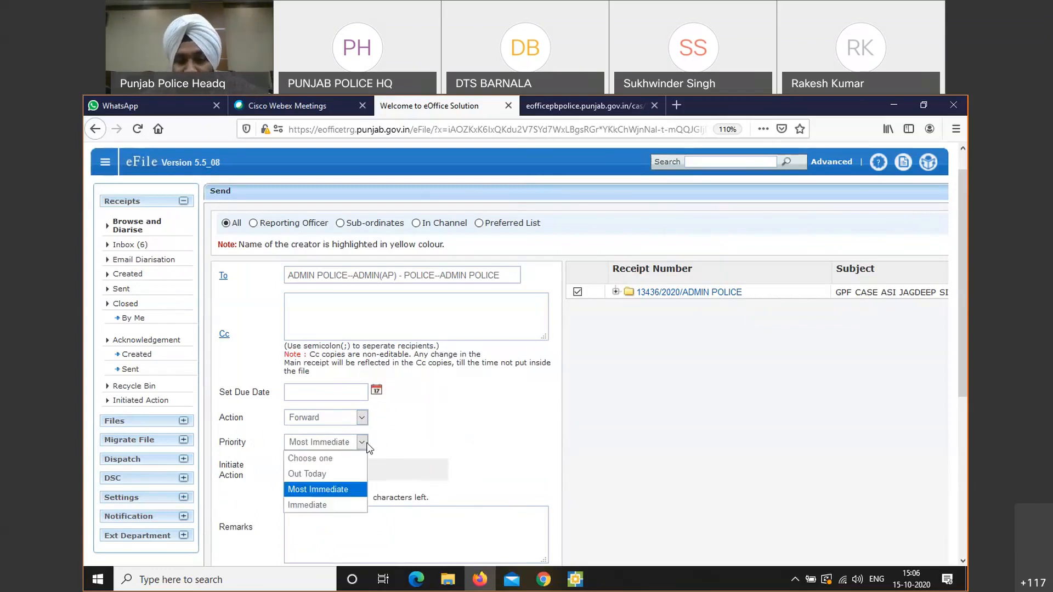
pyautogui.click(344, 475)
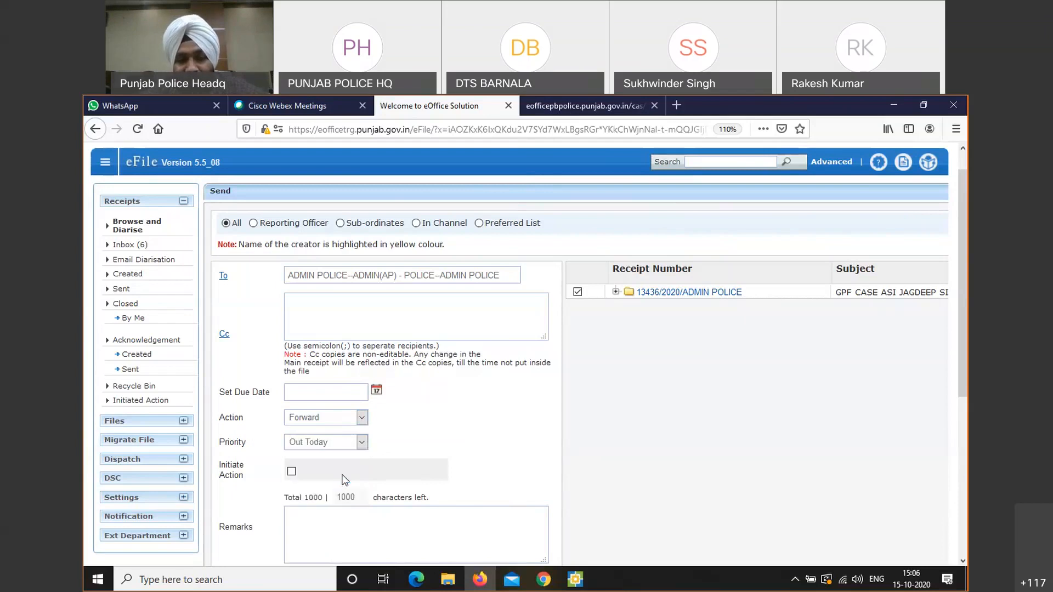
# Leave Initiate Action unchecked and enter the remark LEVEL DIG SAAB
pyautogui.scroll(-2, 965, 398)
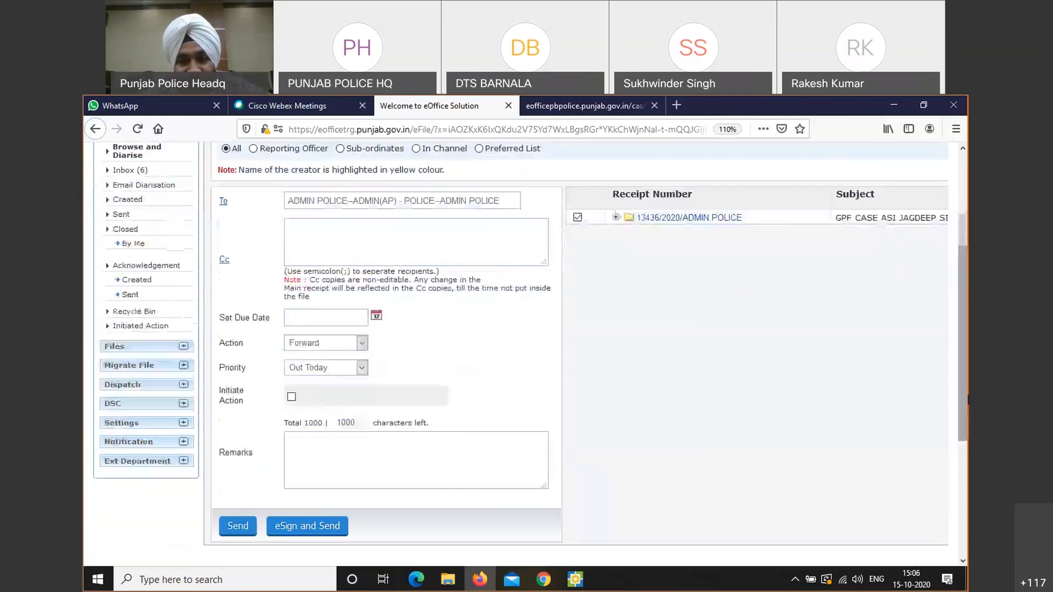
pyautogui.click(291, 397)
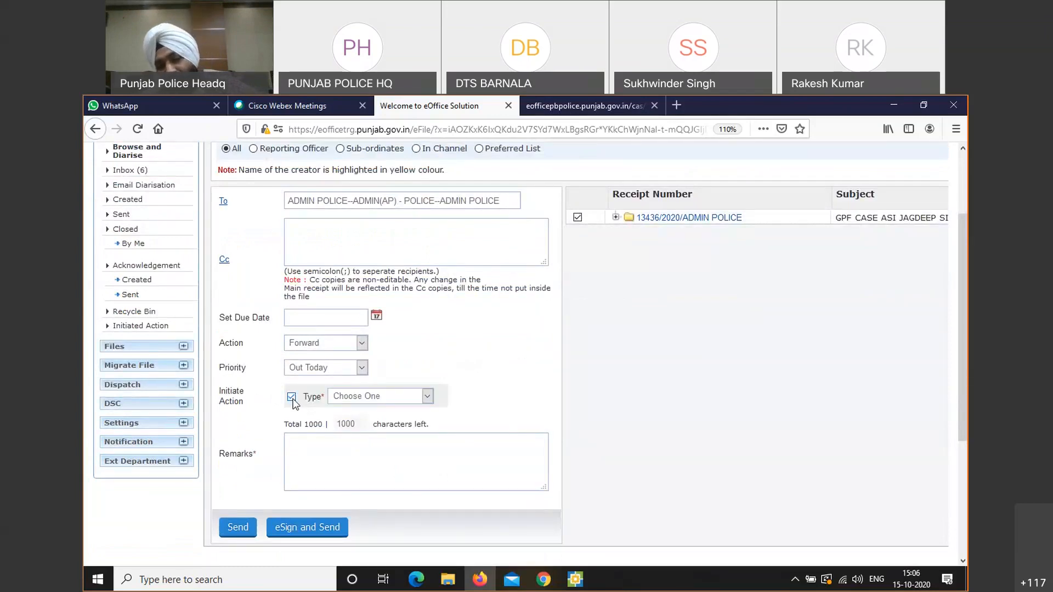
pyautogui.click(374, 399)
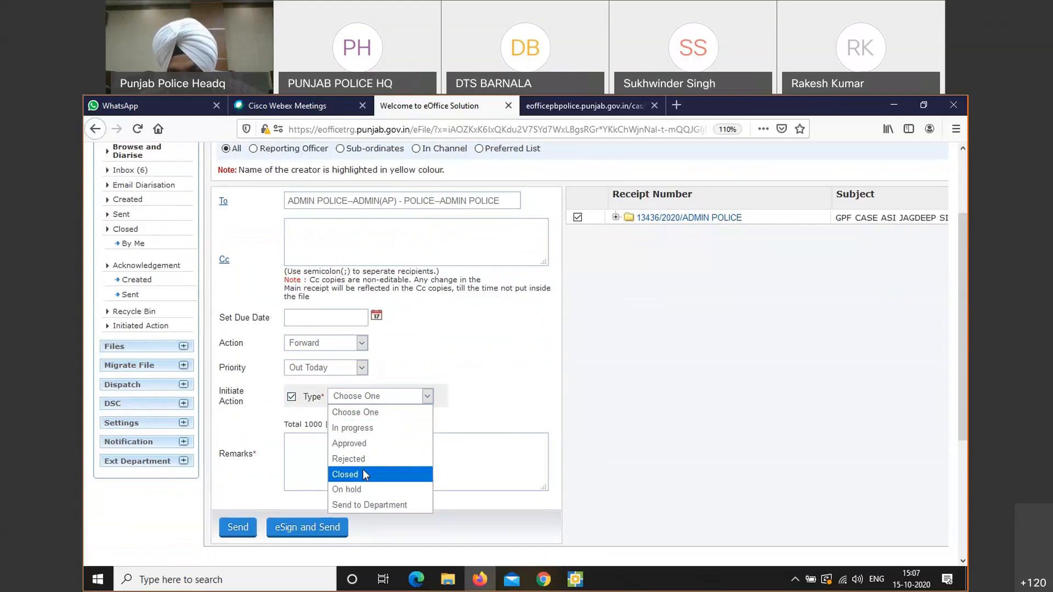
pyautogui.click(291, 397)
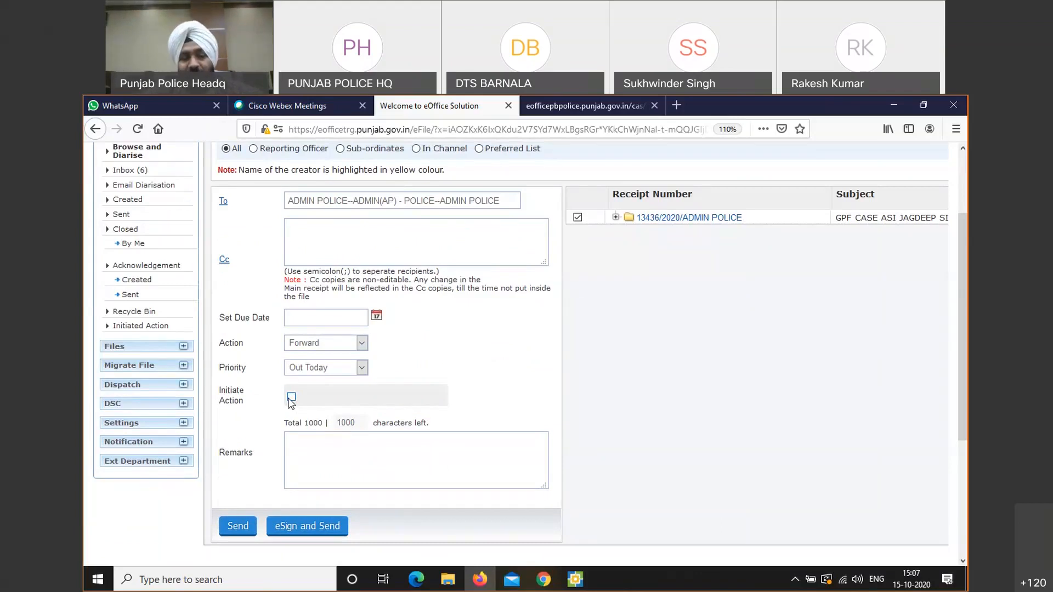
pyautogui.click(325, 453)
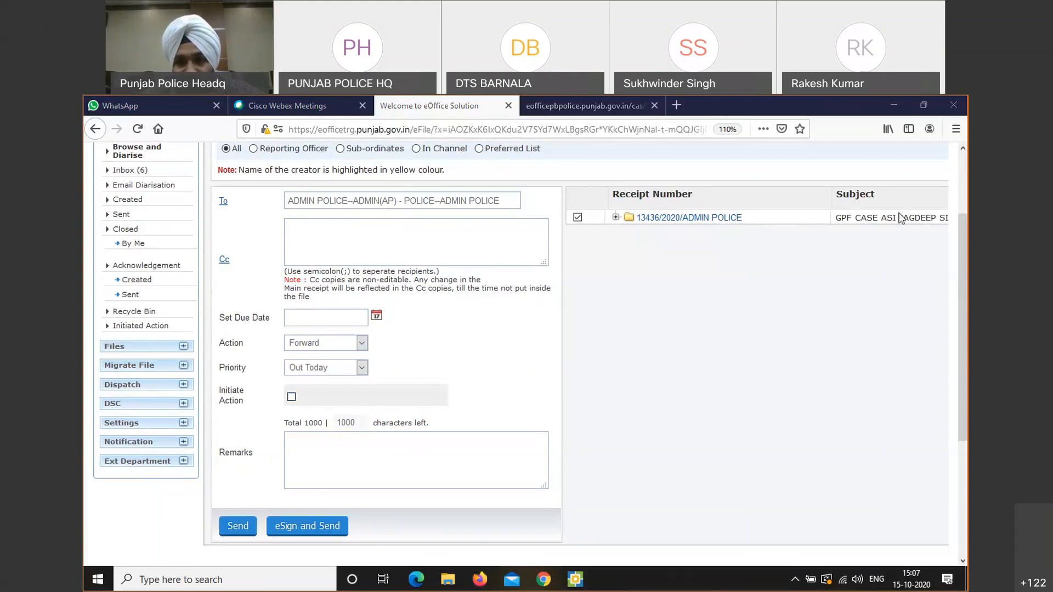
pyautogui.click(341, 452)
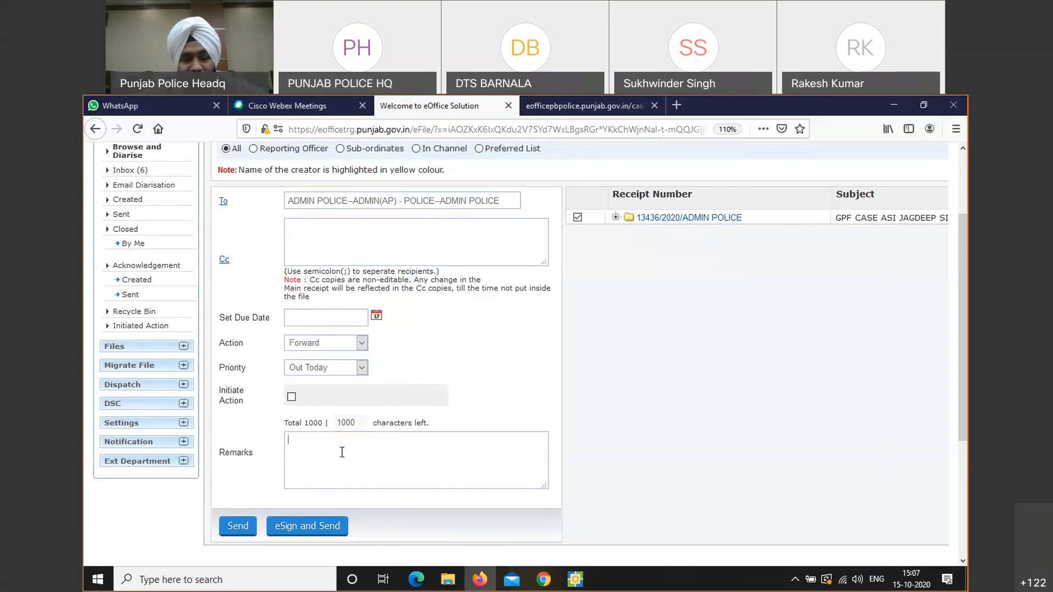
pyautogui.write('L')
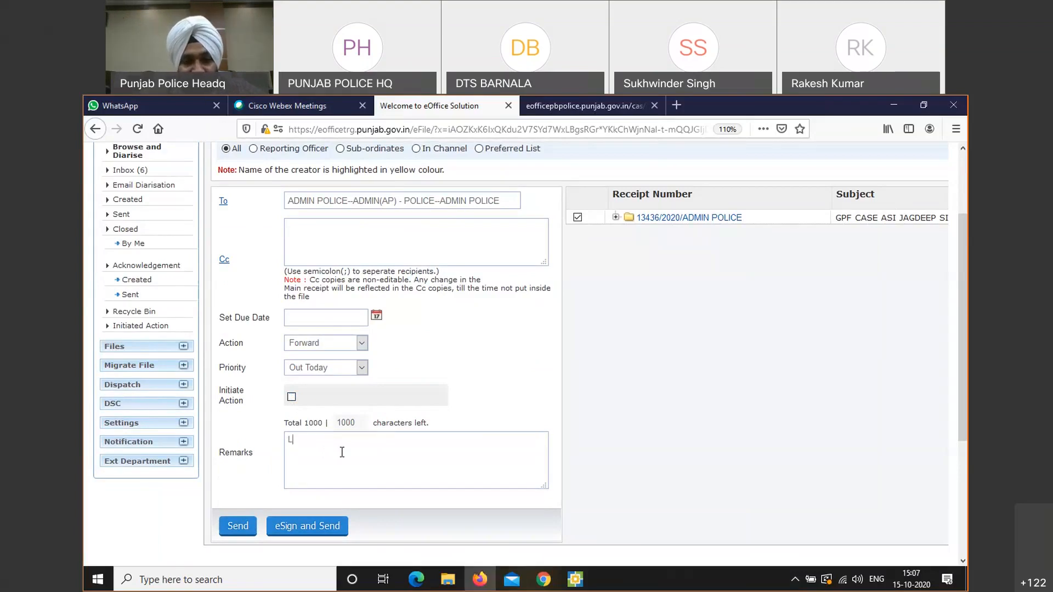
pyautogui.write('EVE')
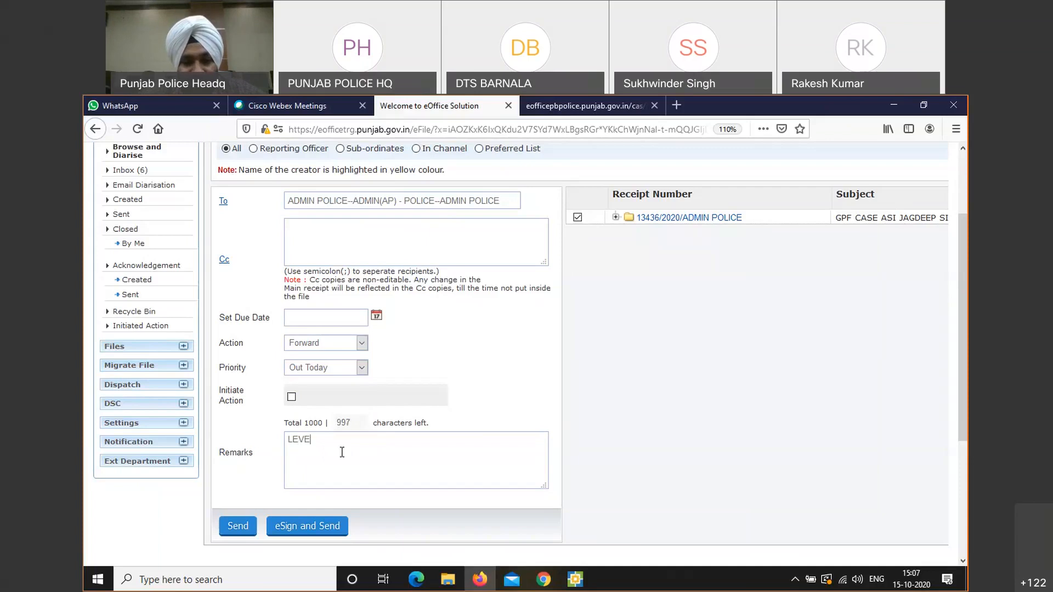
pyautogui.write('L D')
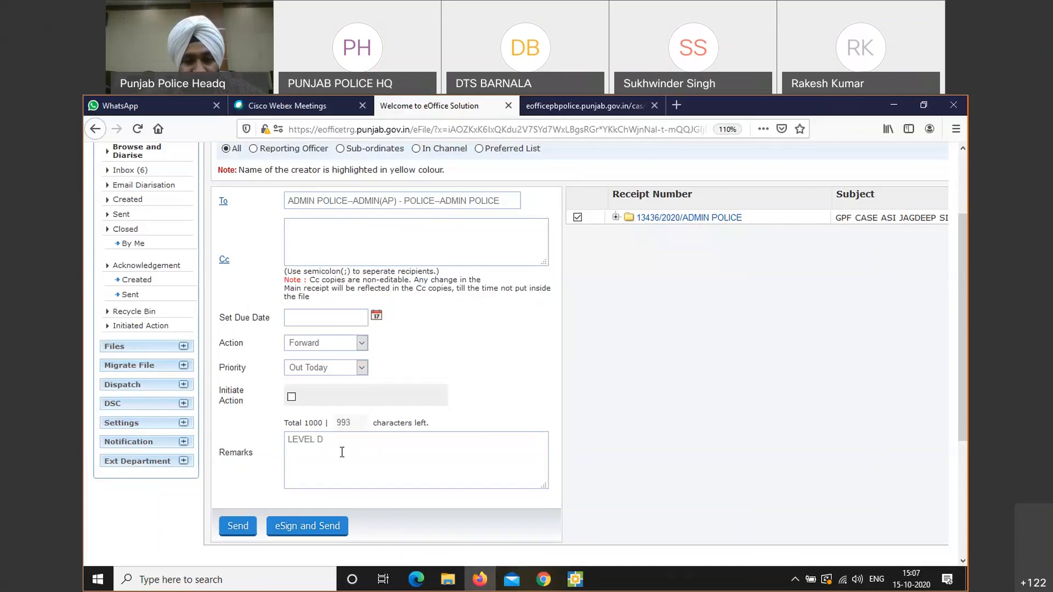
pyautogui.write('IG')
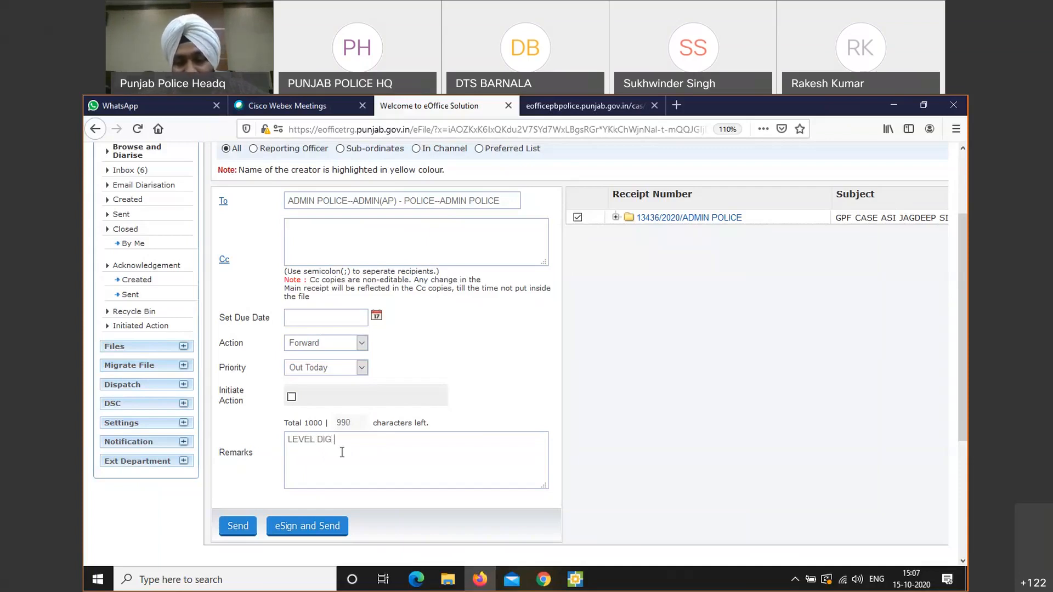
pyautogui.write(' SAA')
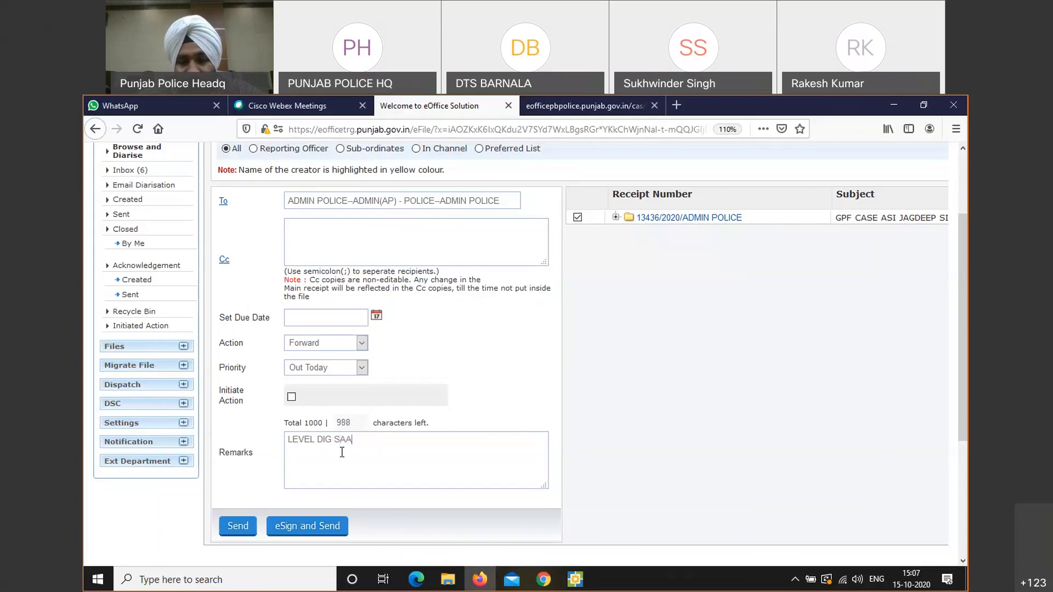
pyautogui.write('B')
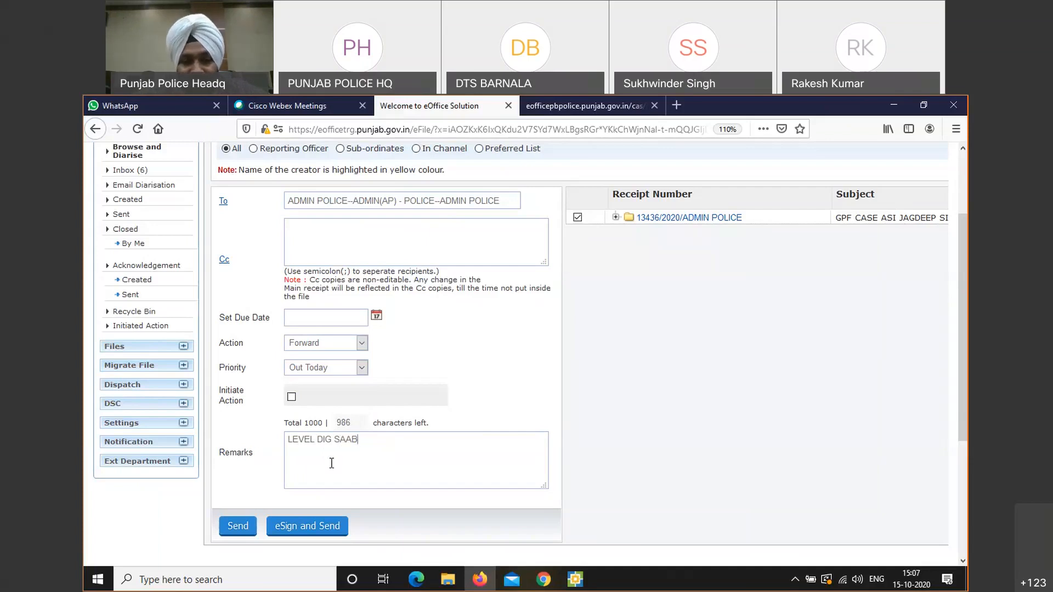
# Send the receipt and open Inbox (7), where 13436/2020/ADMIN POLICE is listed first
pyautogui.click(235, 527)
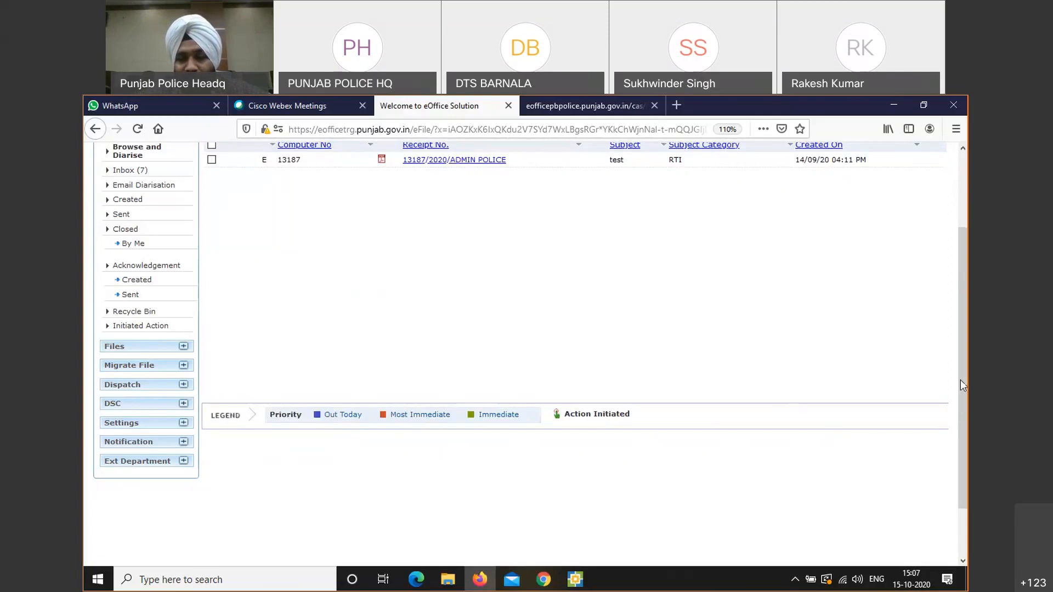
pyautogui.moveTo(960, 379); pyautogui.dragTo(960, 315)
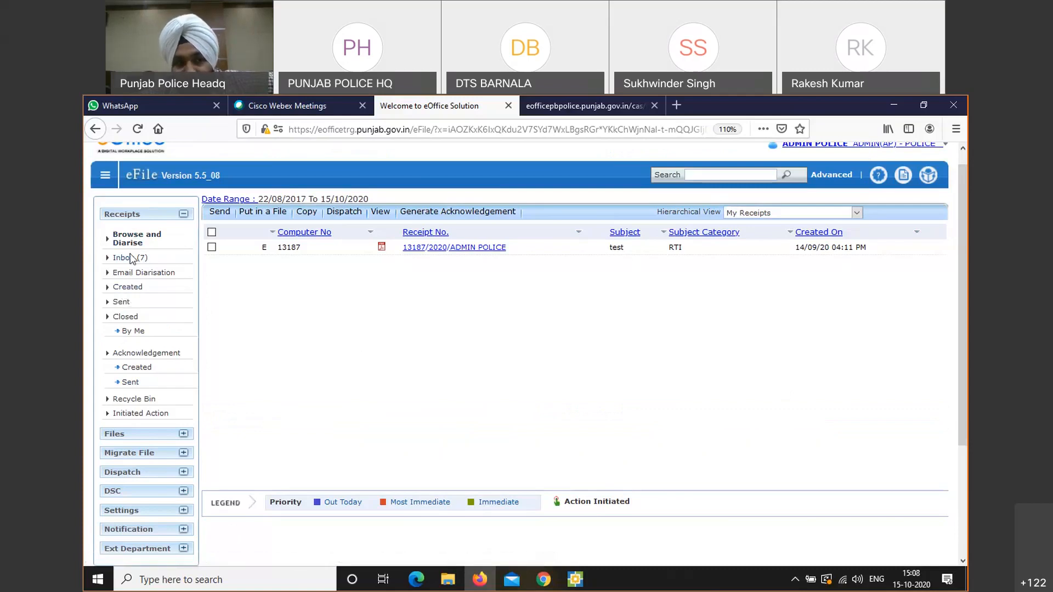
pyautogui.click(130, 262)
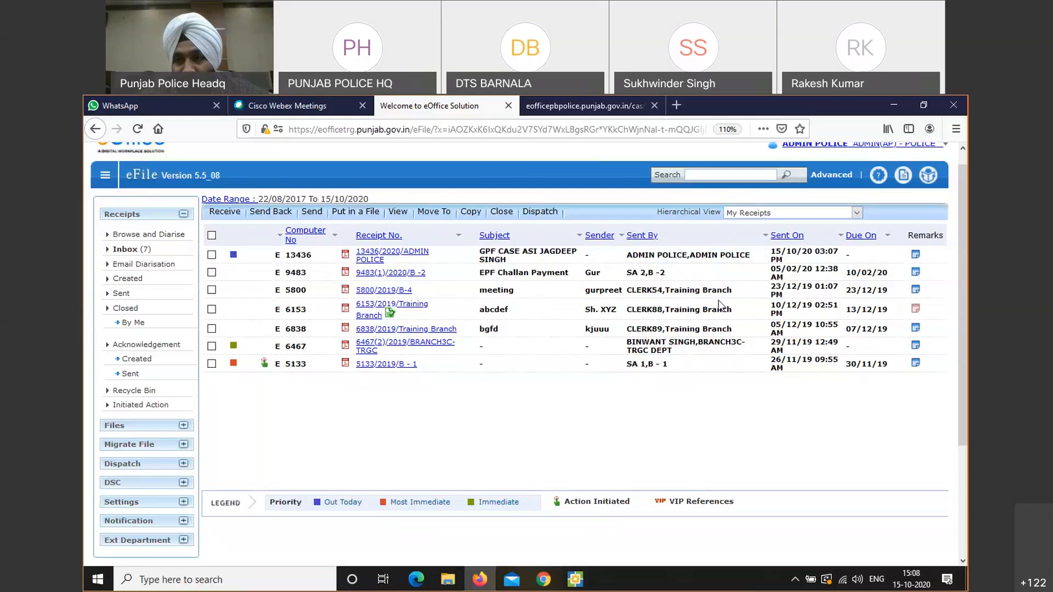
# Zoom the Inbox page to 120% and highlight the computer number 13436
pyautogui.click(915, 215)
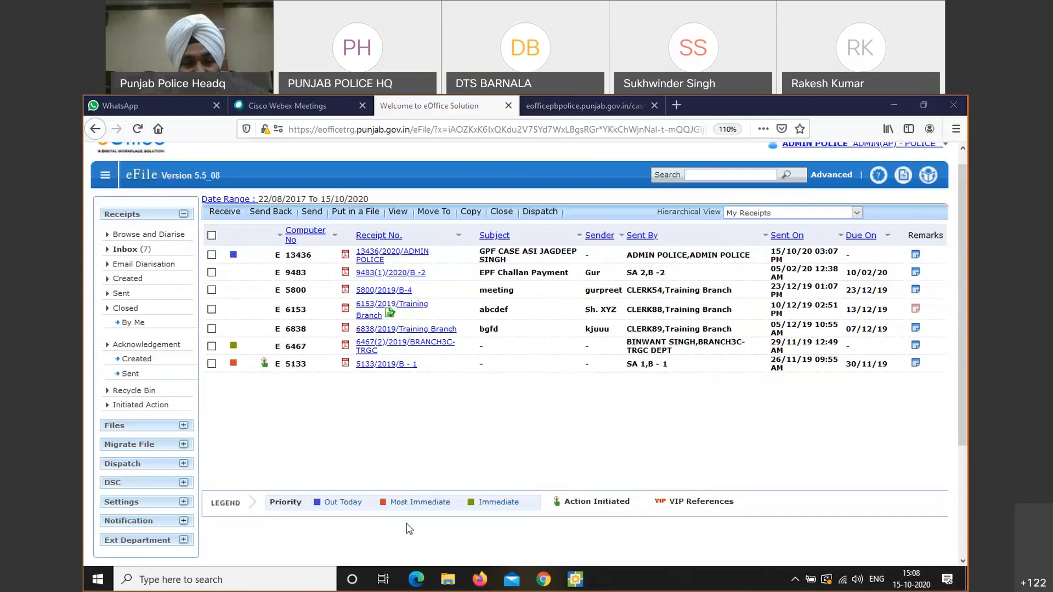
pyautogui.click(315, 503)
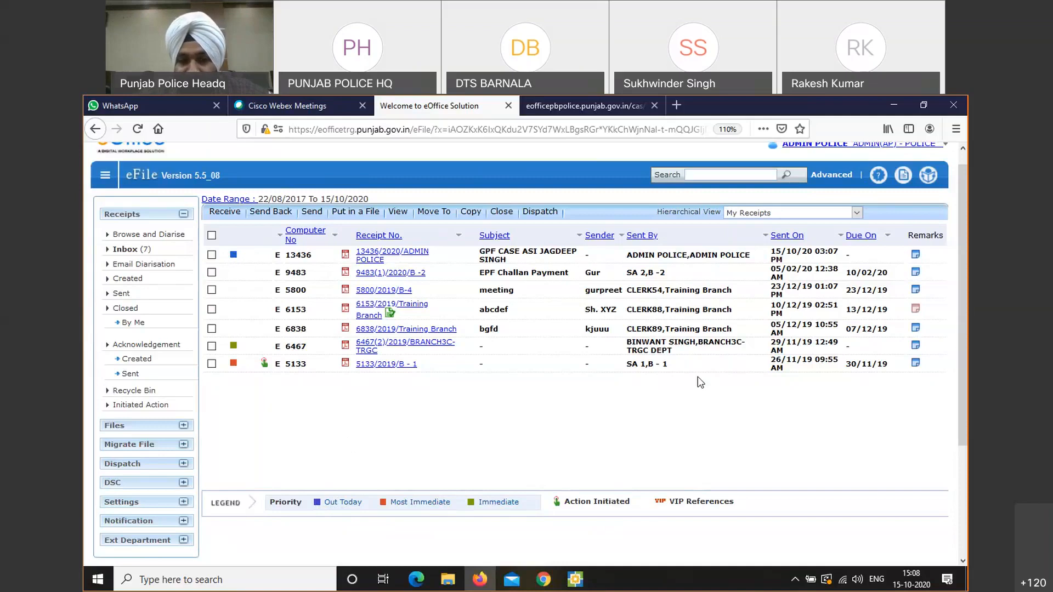
pyautogui.hotkey('ctrl', '+')
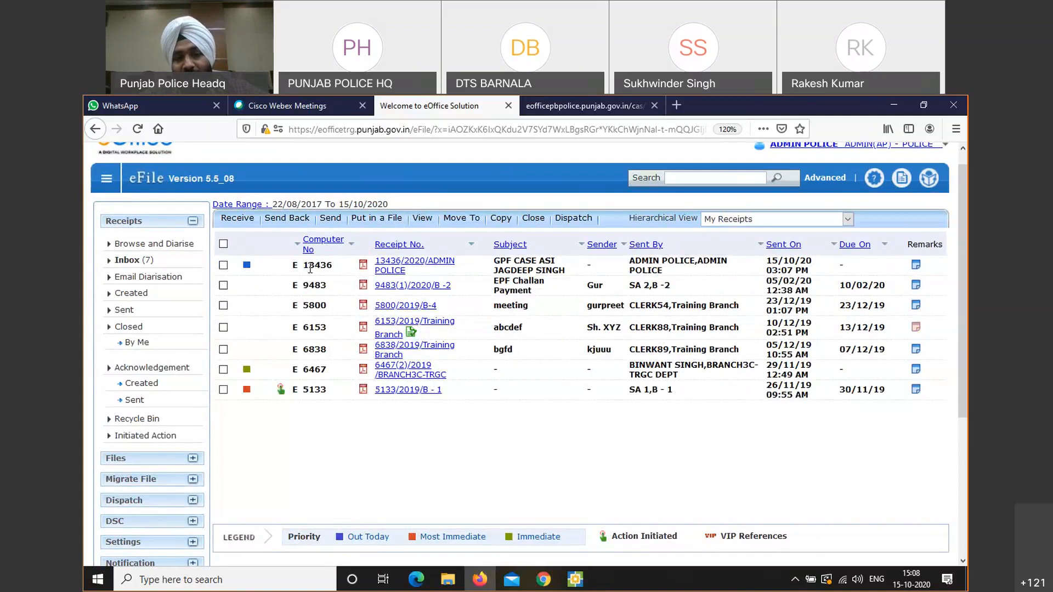
pyautogui.moveTo(314, 265); pyautogui.dragTo(337, 269)
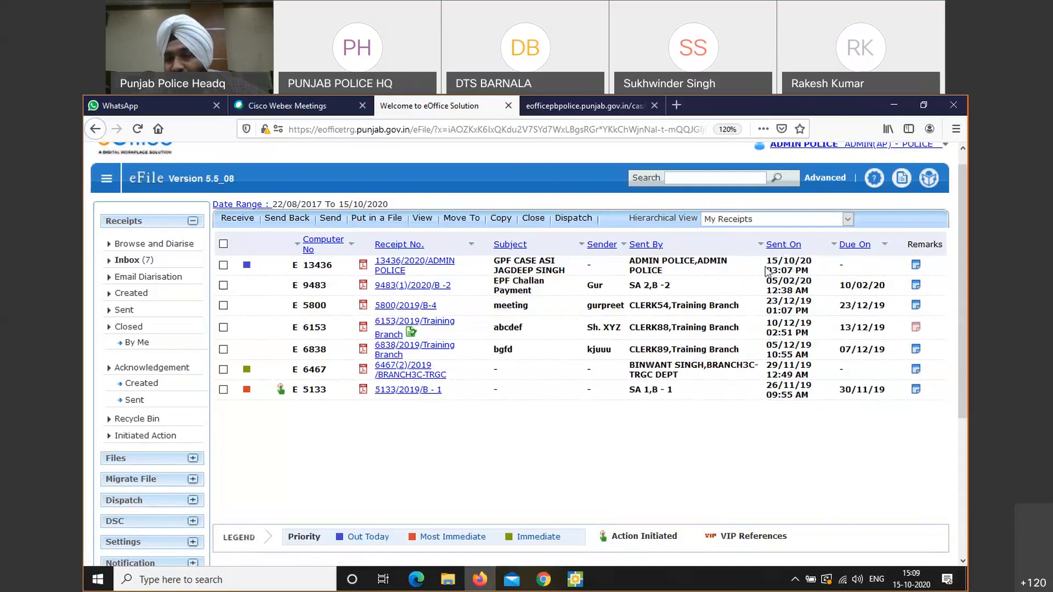
pyautogui.click(915, 268)
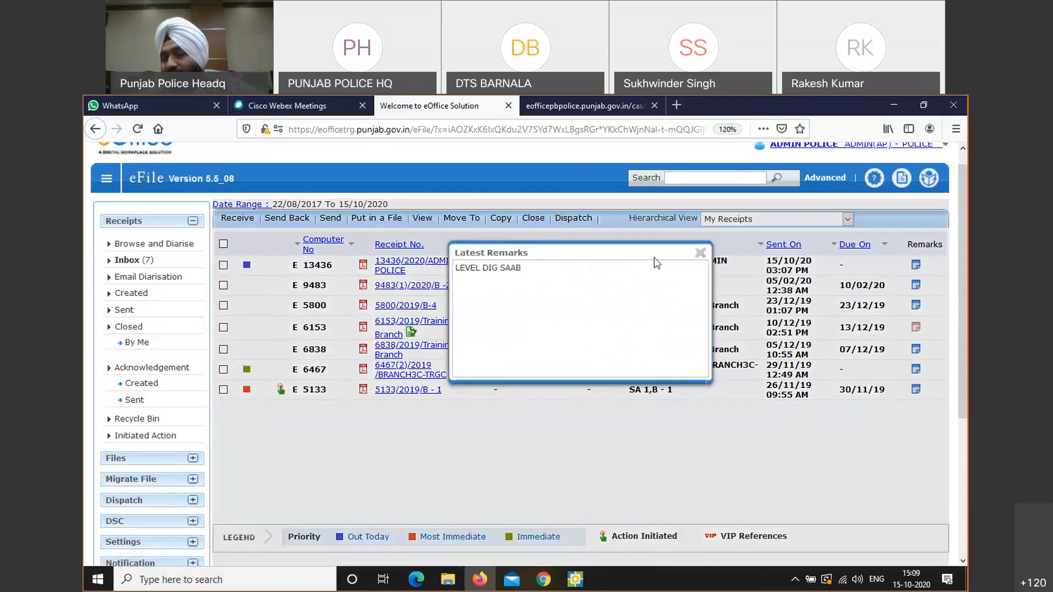
pyautogui.click(700, 253)
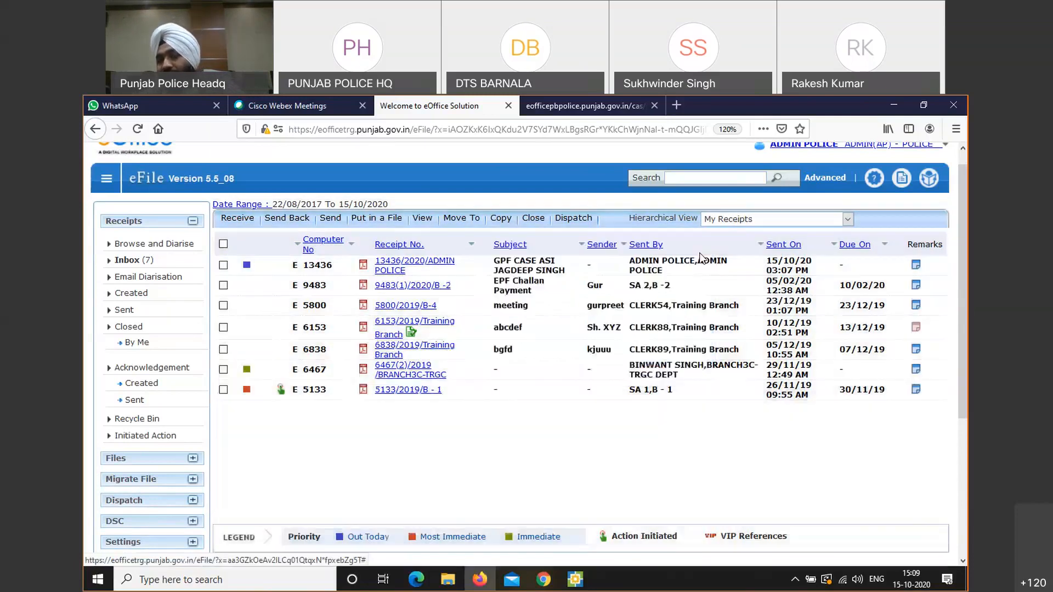
pyautogui.click(411, 262)
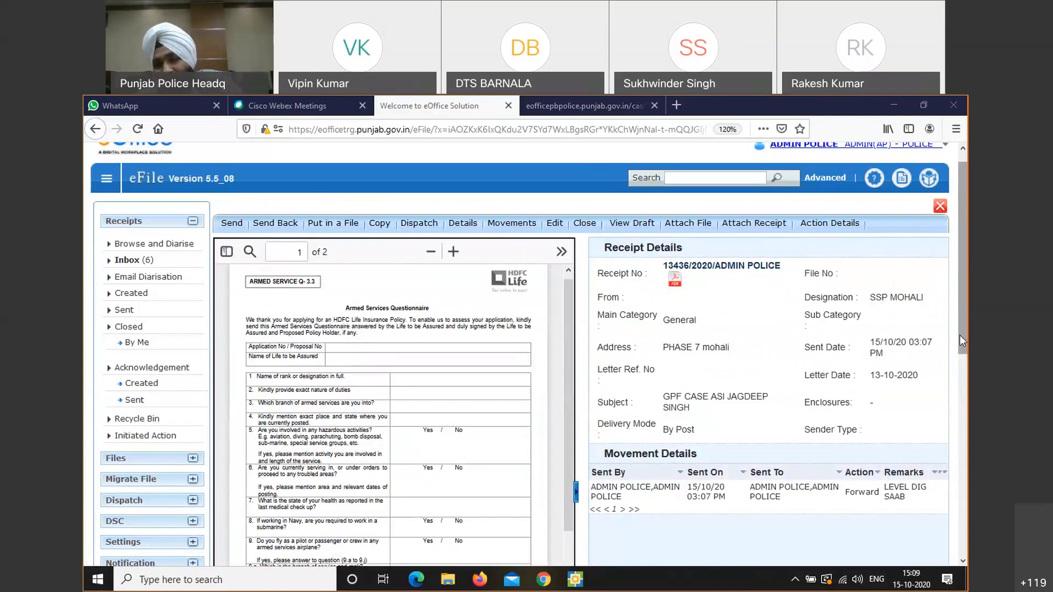
pyautogui.scroll(-2, 959, 334)
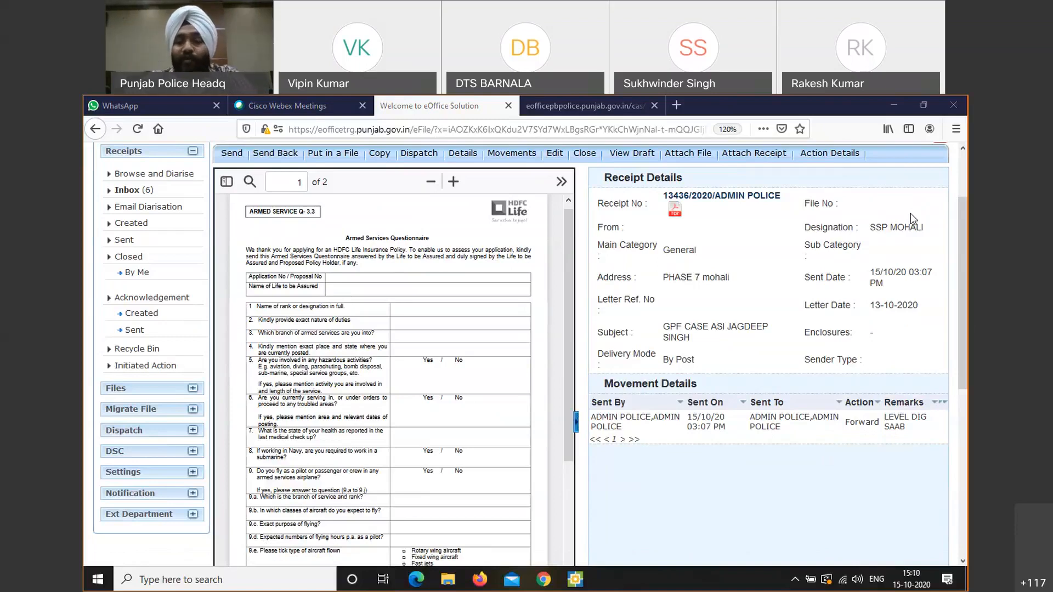
pyautogui.click(958, 365)
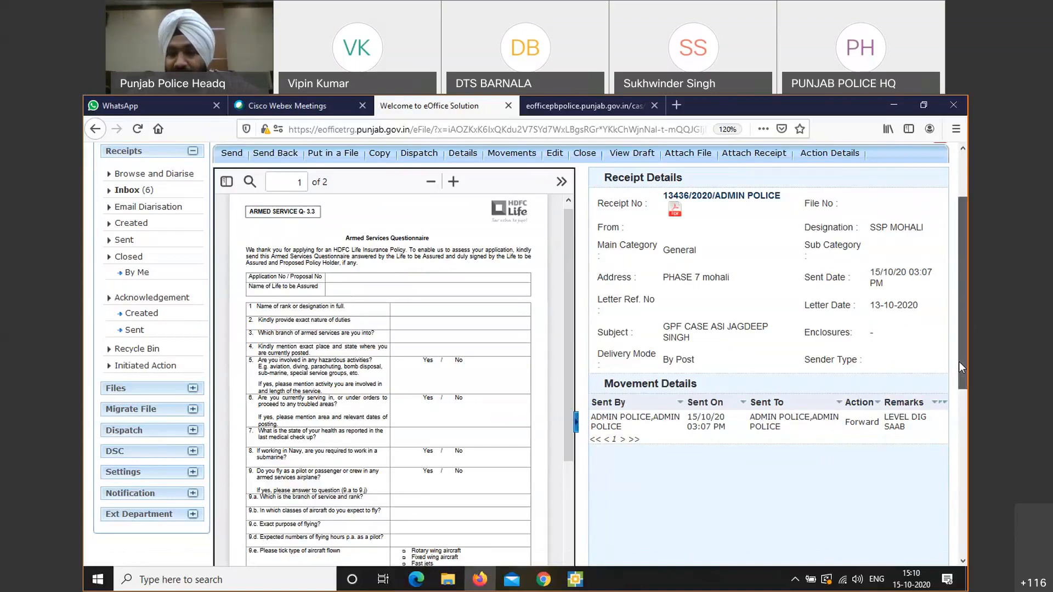
pyautogui.moveTo(958, 362); pyautogui.dragTo(966, 331)
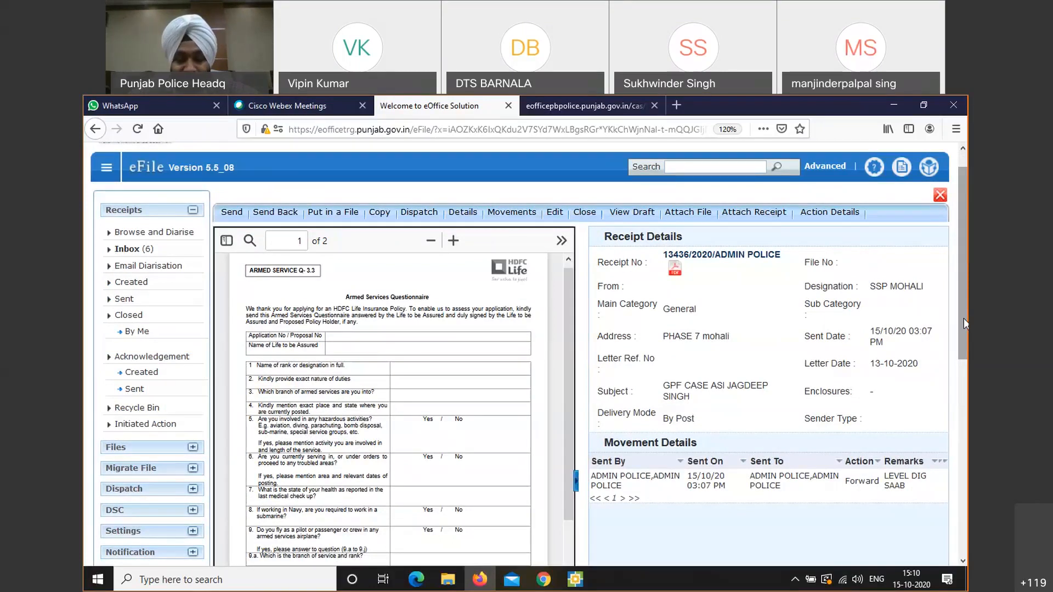
pyautogui.moveTo(963, 318); pyautogui.dragTo(963, 296)
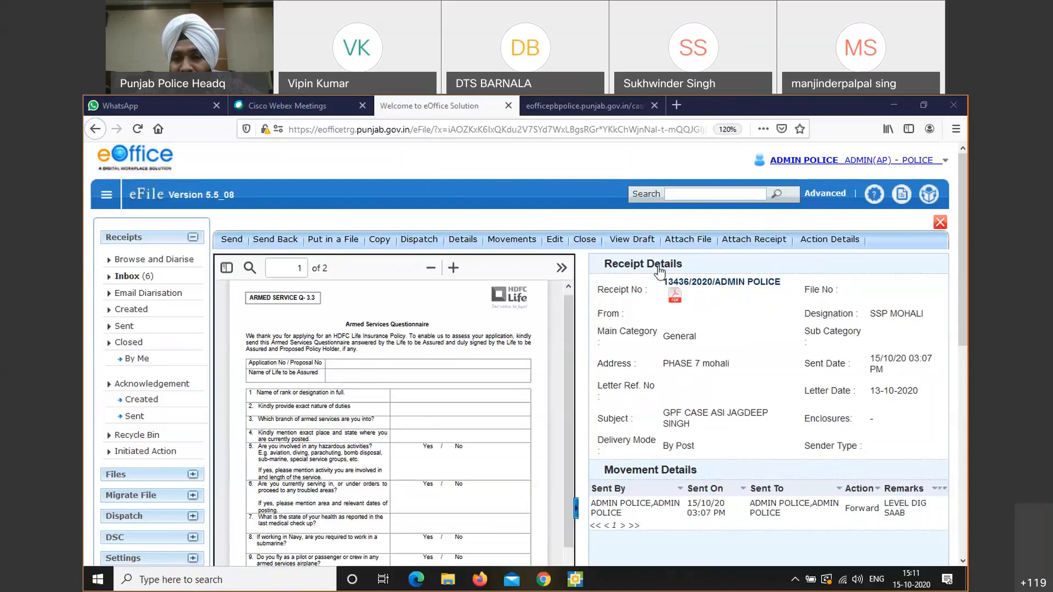
pyautogui.moveTo(668, 287)
pyautogui.mouseDown()
pyautogui.moveTo(783, 284)
pyautogui.moveTo(662, 290)
pyautogui.mouseUp()
pyautogui.click(783, 283)
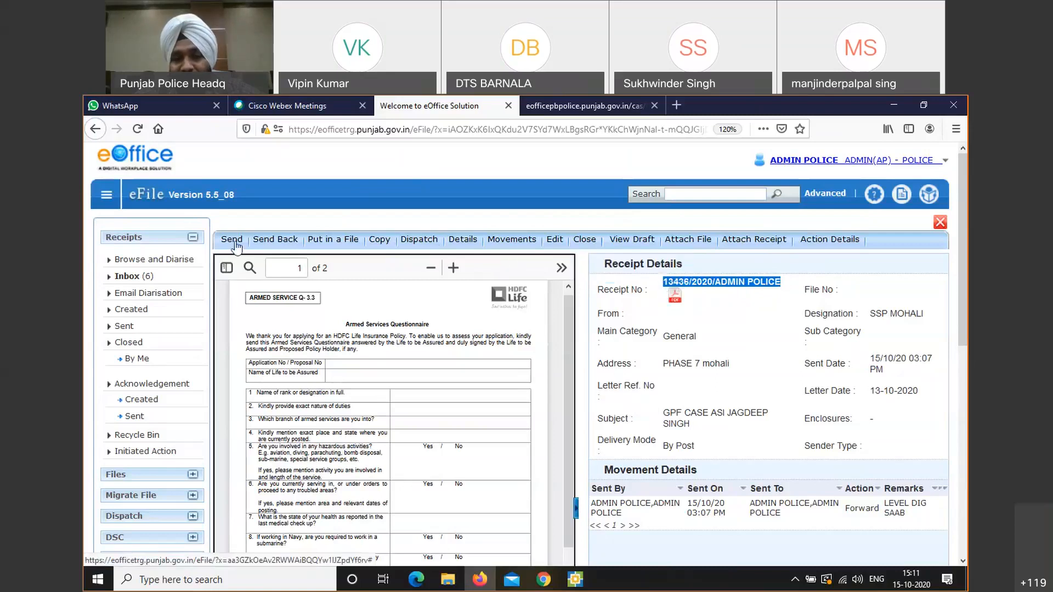
# Reopen the Send form for 13436/2020/ADMIN POLICE and check the prefilled recipient ADMIN POLICE--ADMIN(AP)
pyautogui.click(274, 245)
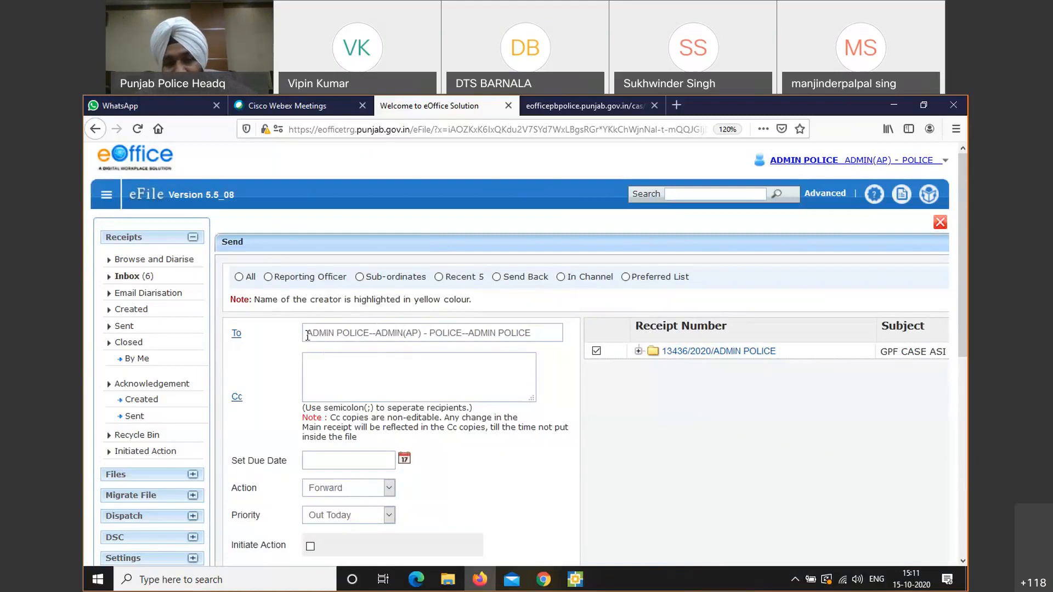
pyautogui.moveTo(307, 336); pyautogui.dragTo(545, 334)
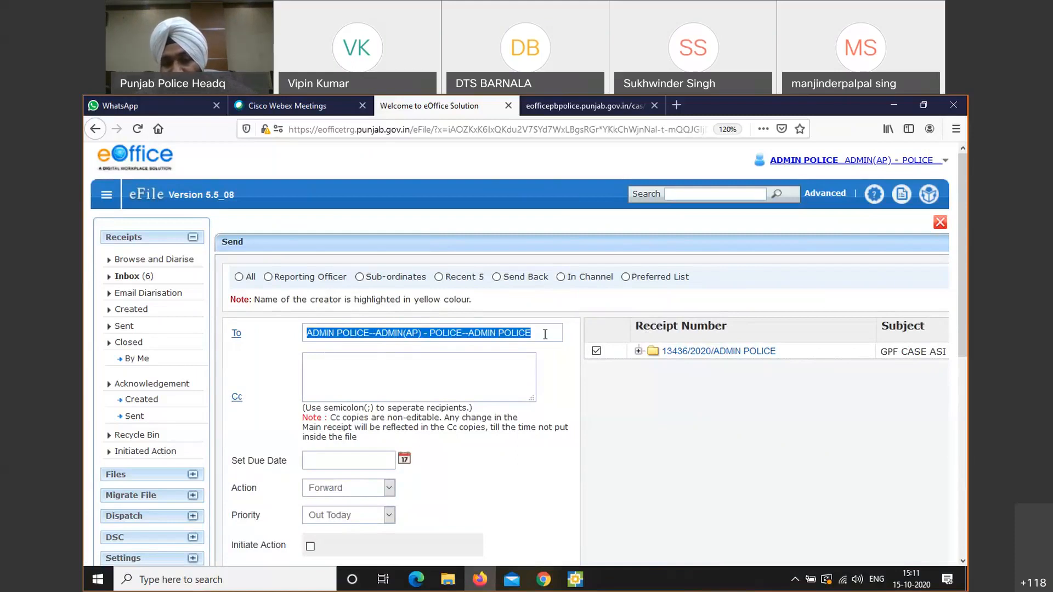
pyautogui.click(412, 385)
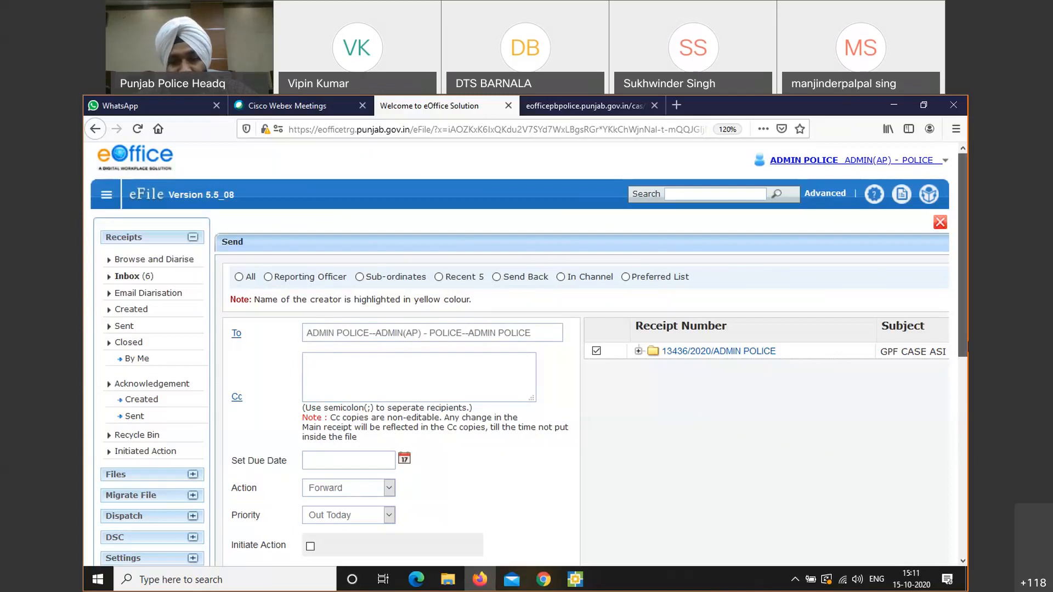
pyautogui.scroll(-3, 959, 311)
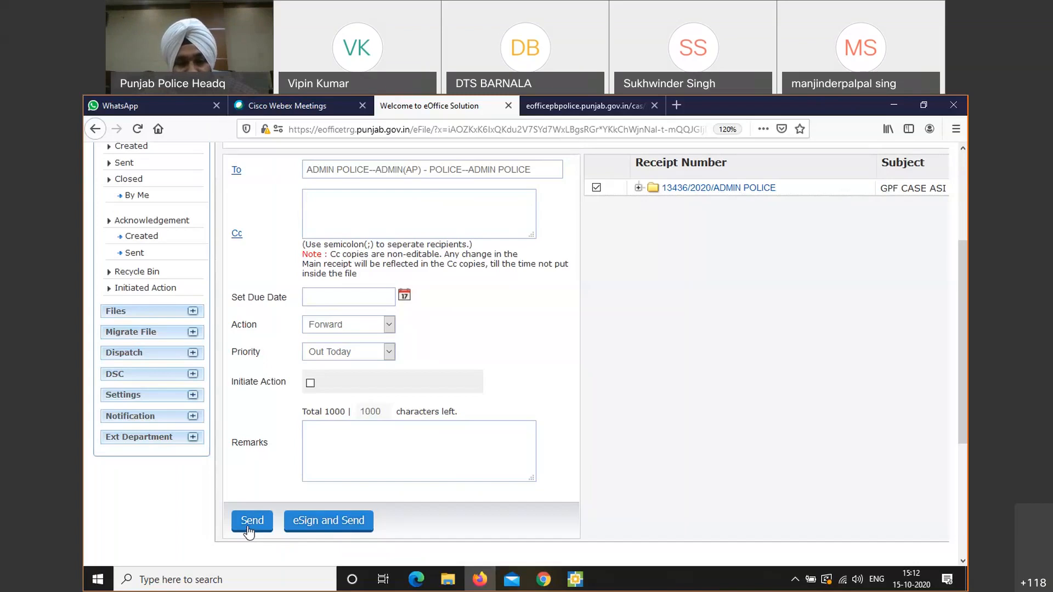
# Forward the receipt to ADMIN POLICE, then view the Acknowledgement > Sent list
pyautogui.click(248, 526)
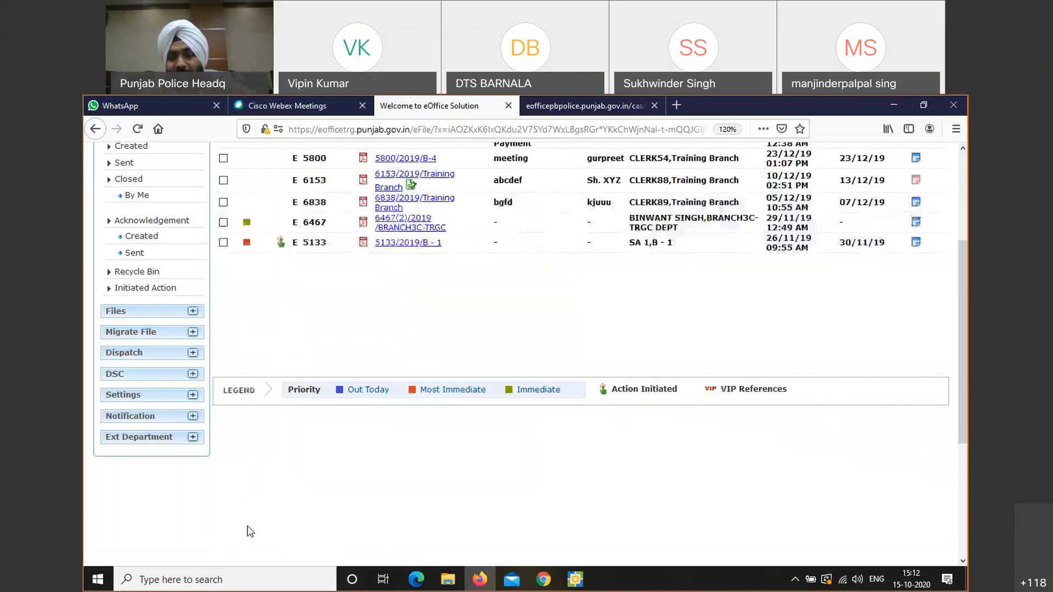
pyautogui.moveTo(960, 389); pyautogui.dragTo(959, 320)
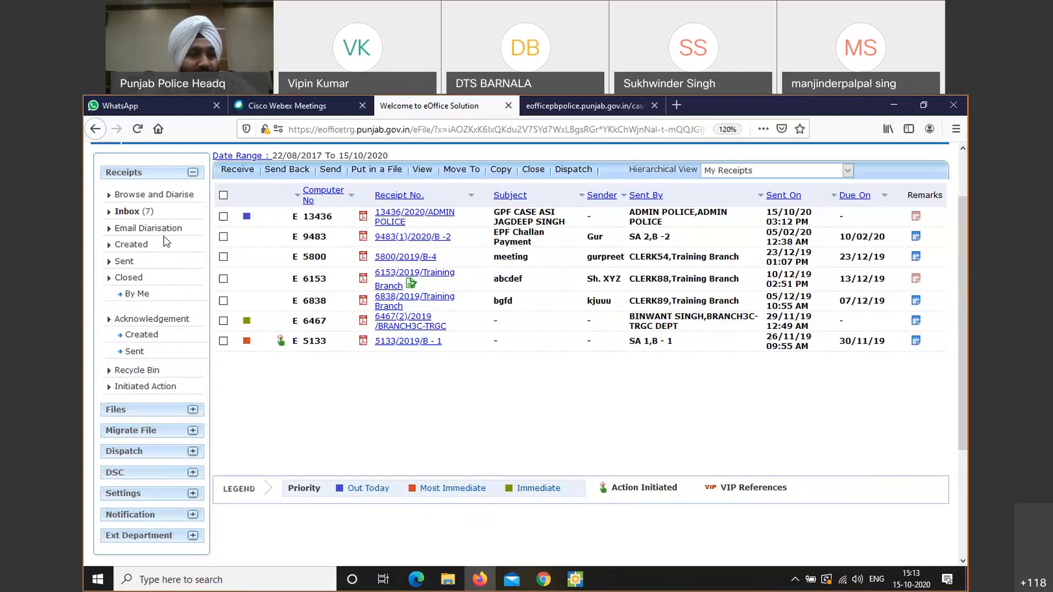
pyautogui.click(131, 352)
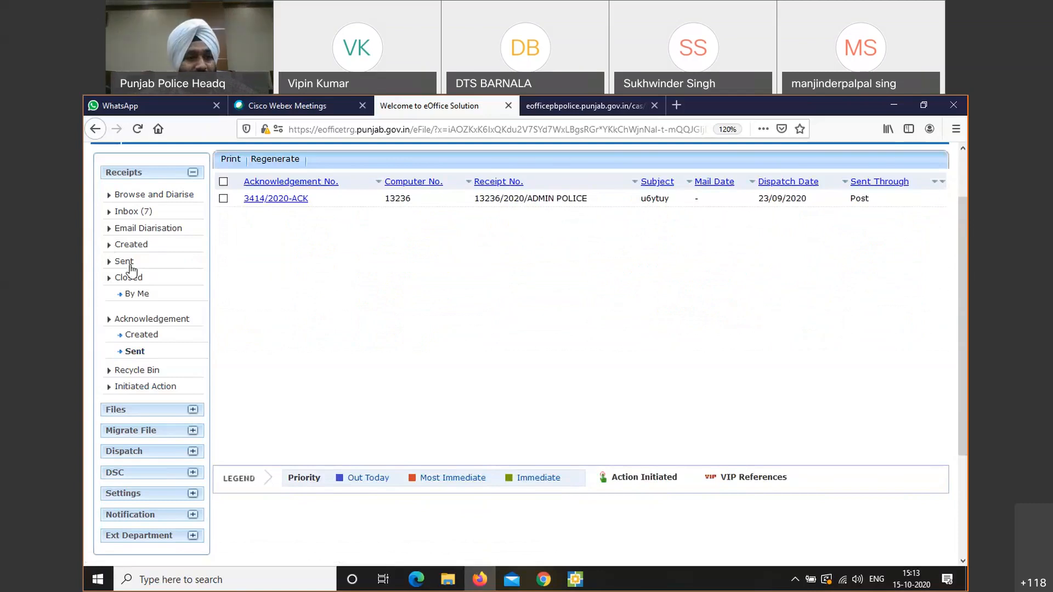
# Show Receipts > Sent, listing 13436/2020/ADMIN POLICE at 03:12 PM and 03:07 PM
pyautogui.click(125, 261)
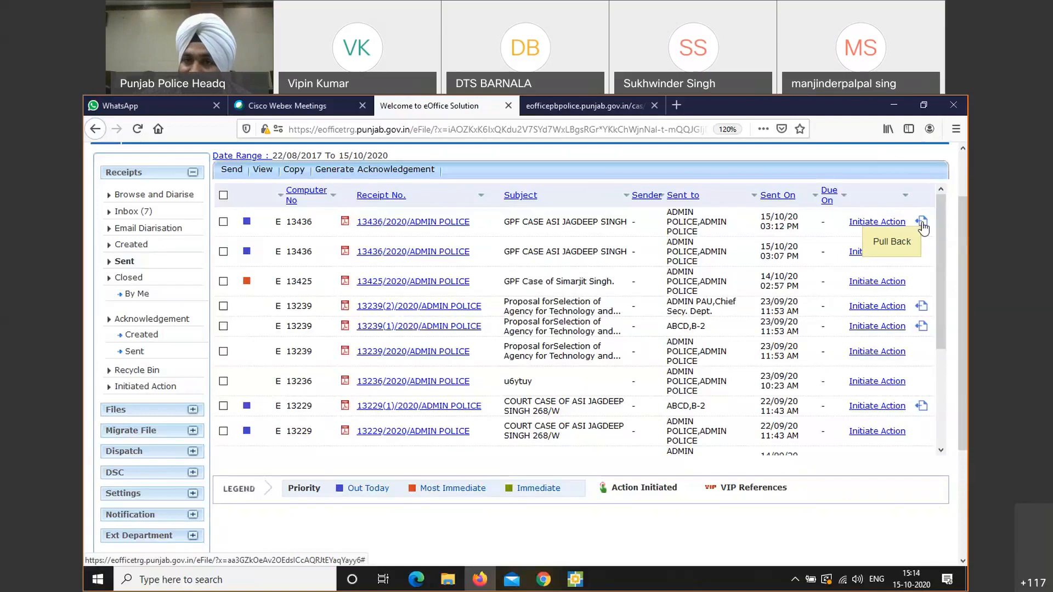
# Pull back the 03:12 PM sent copy of 13436/2020/ADMIN POLICE with the remark WRONGLY SENT
pyautogui.click(922, 222)
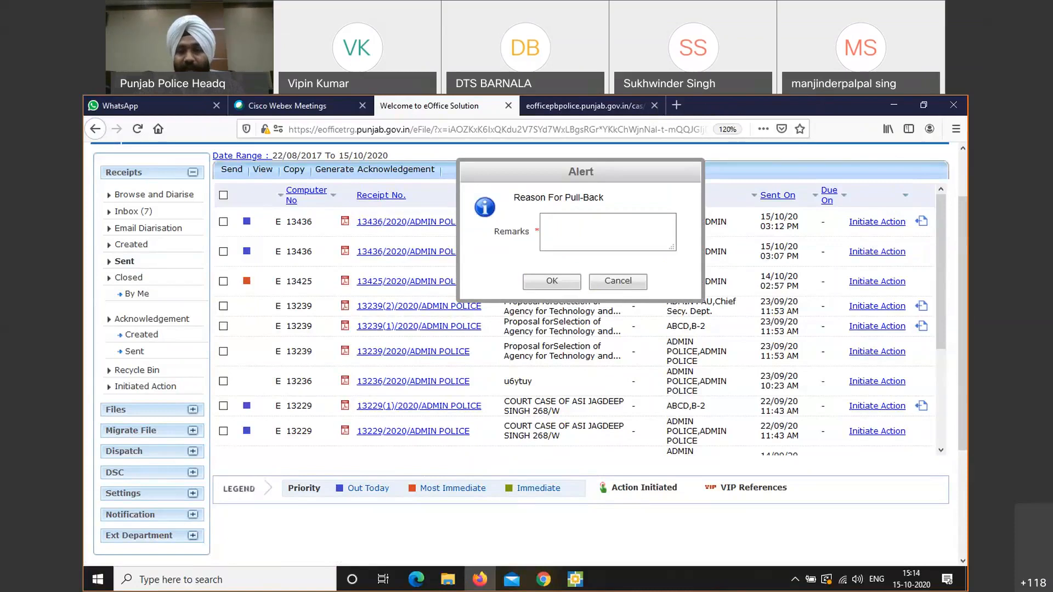
pyautogui.click(587, 227)
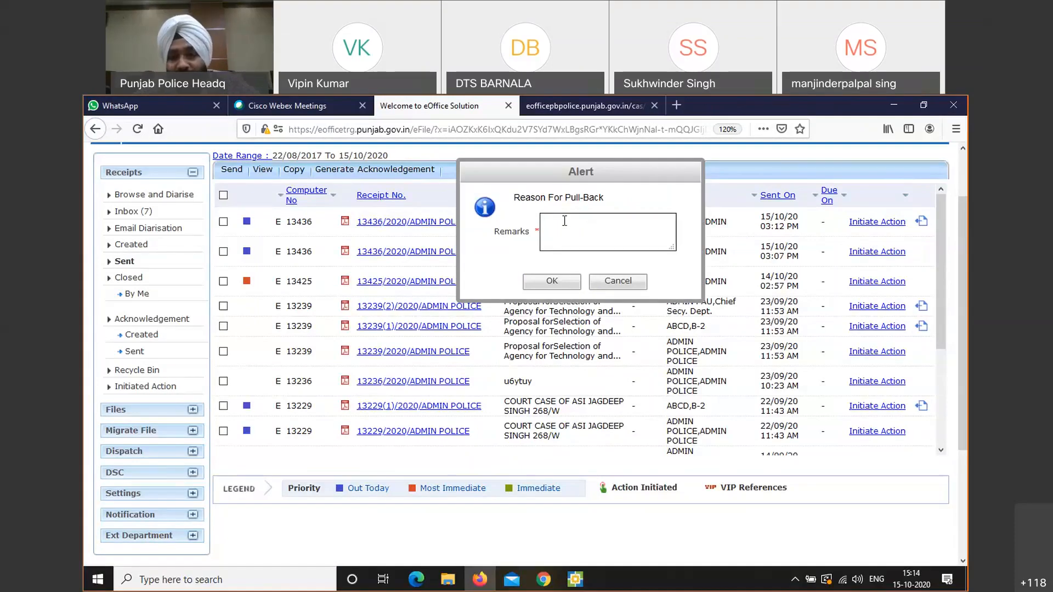
pyautogui.click(611, 238)
pyautogui.write('WRONGLY SENT')
pyautogui.click(557, 284)
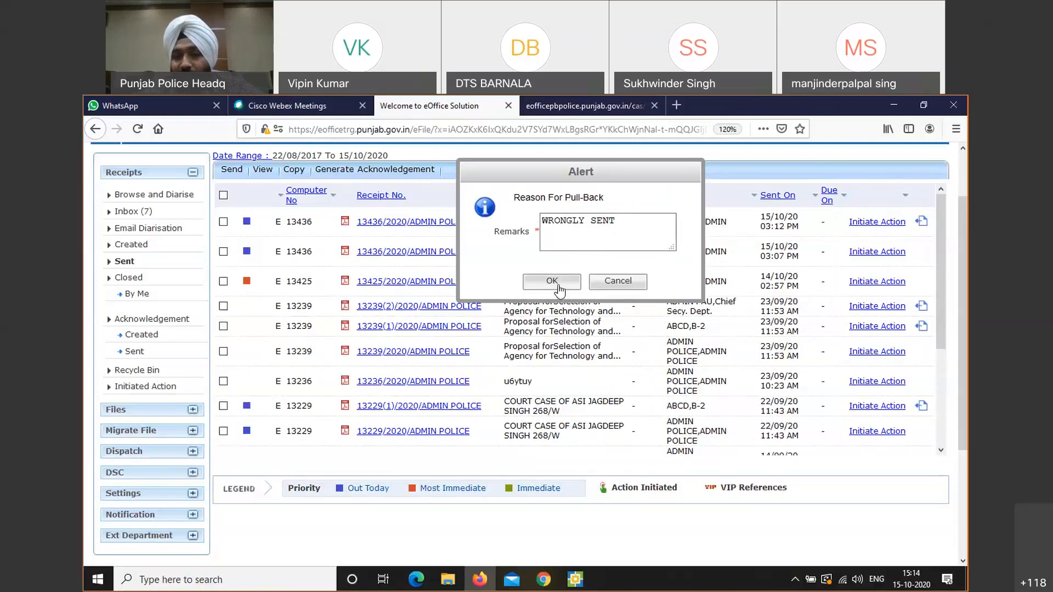
pyautogui.click(559, 288)
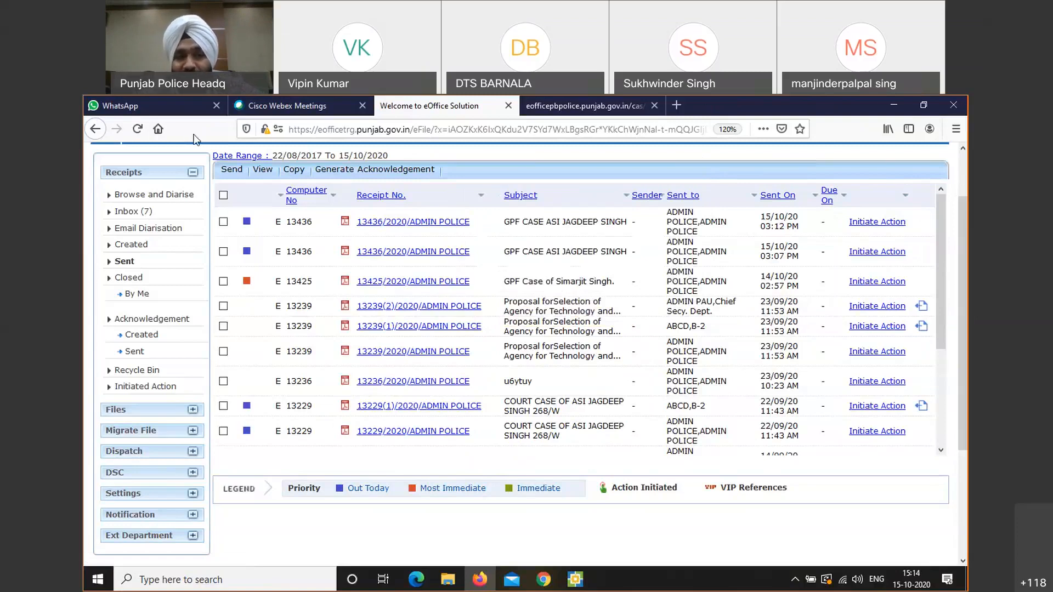
# Open 13436/2020/ADMIN POLICE from the Inbox to see its 03:14 PM WRONGLY SENT pull-back
pyautogui.click(135, 212)
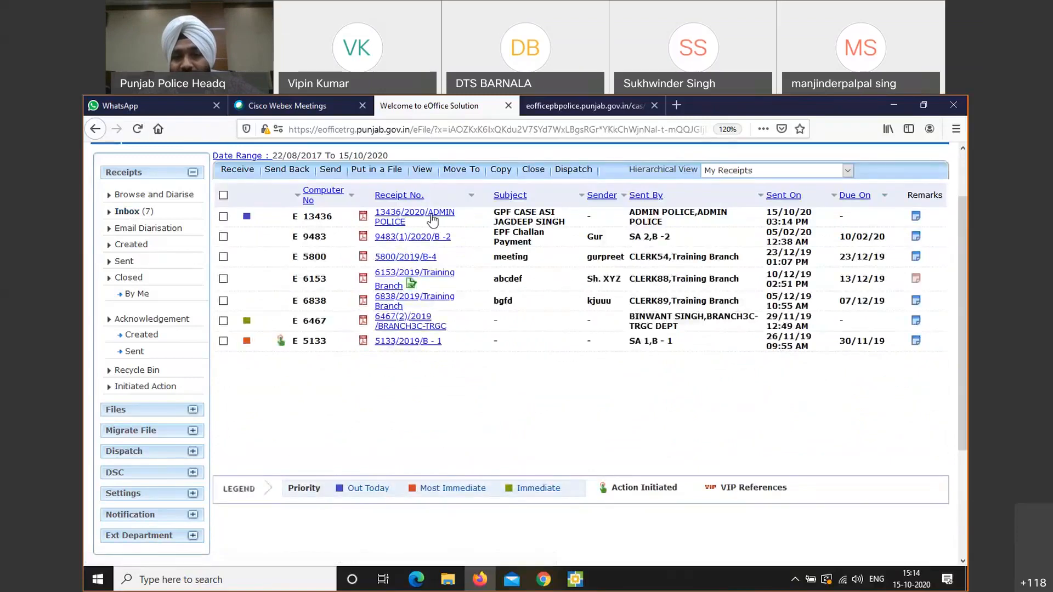
pyautogui.click(432, 218)
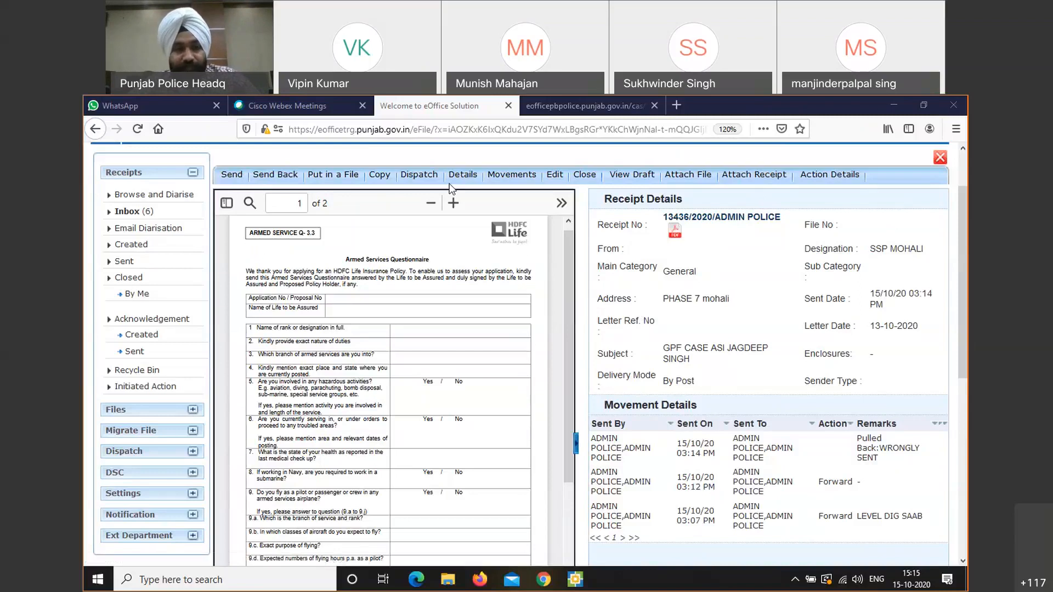
pyautogui.click(411, 199)
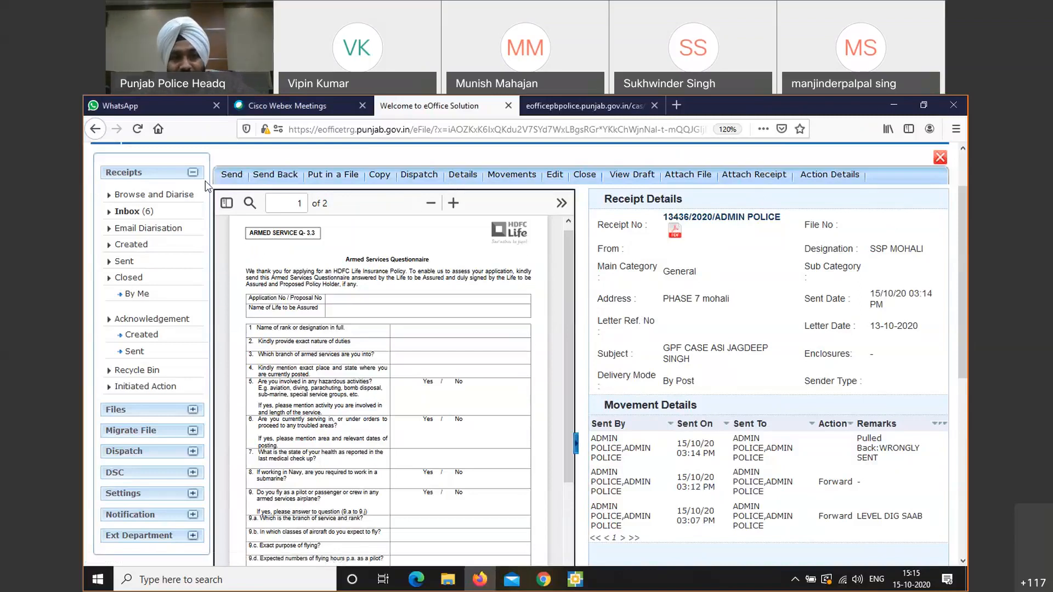
# Start sending the receipt again, with the previous recipient's name entered in the To field
pyautogui.click(228, 176)
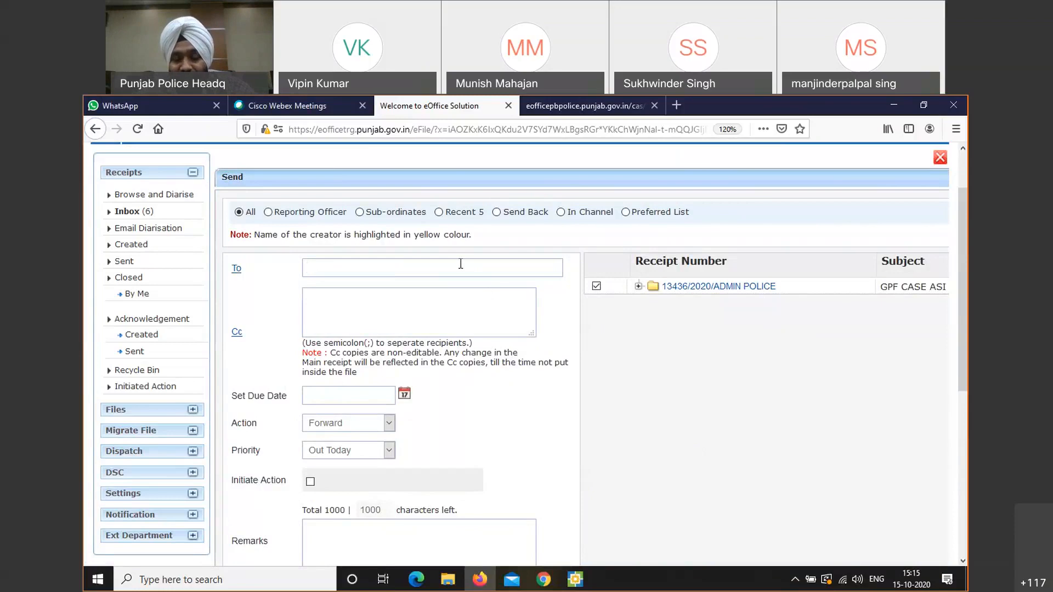
pyautogui.write('GURE')
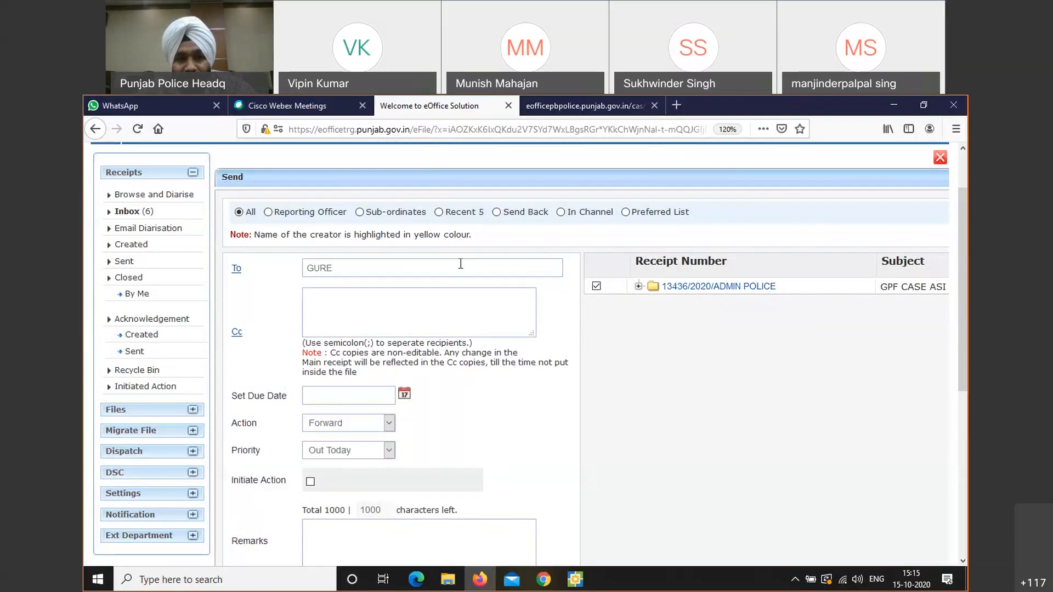
pyautogui.press('BackSpace')
pyautogui.write('PREET')
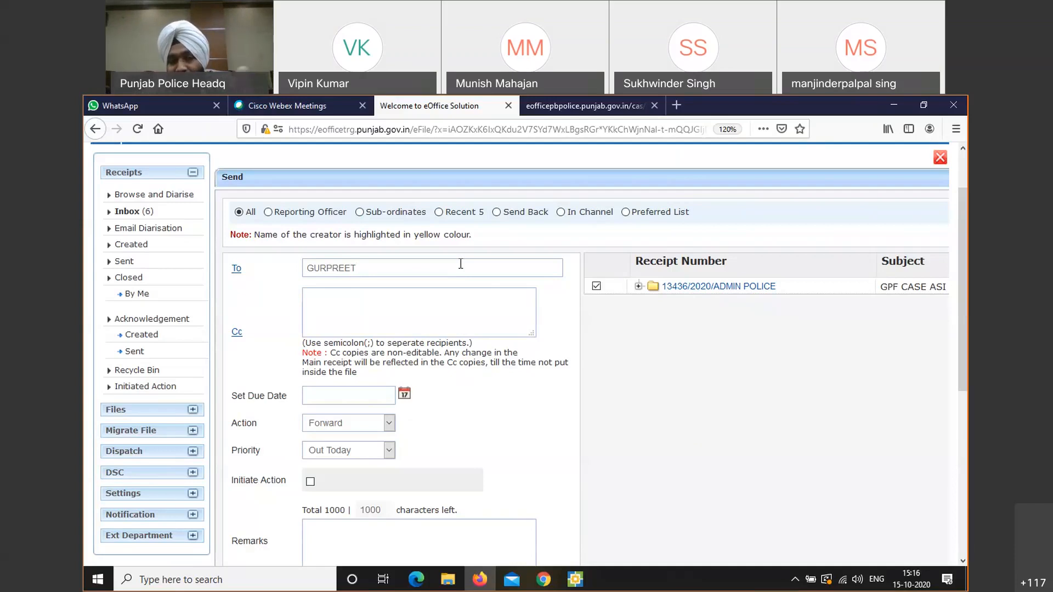
# Replace the To recipient with ADMIN POLICE--ADMIN(AP) - POLICE--ADMIN POLICE from the suggestions
pyautogui.hotkey('ctrl', 'a')
pyautogui.press('BackSpace')
pyautogui.write('ADM')
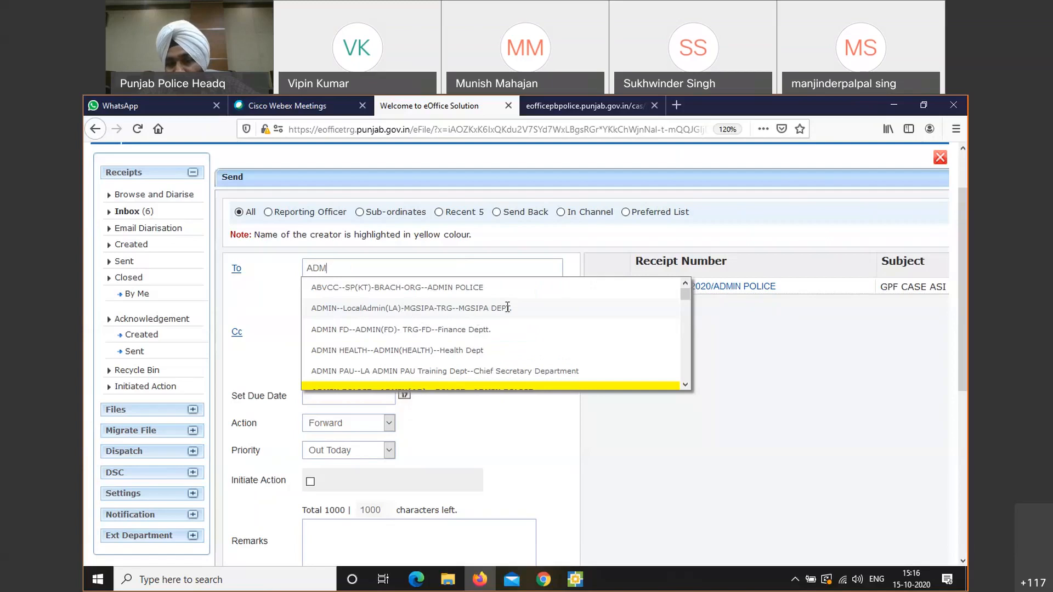
pyautogui.moveTo(511, 308); pyautogui.dragTo(410, 308)
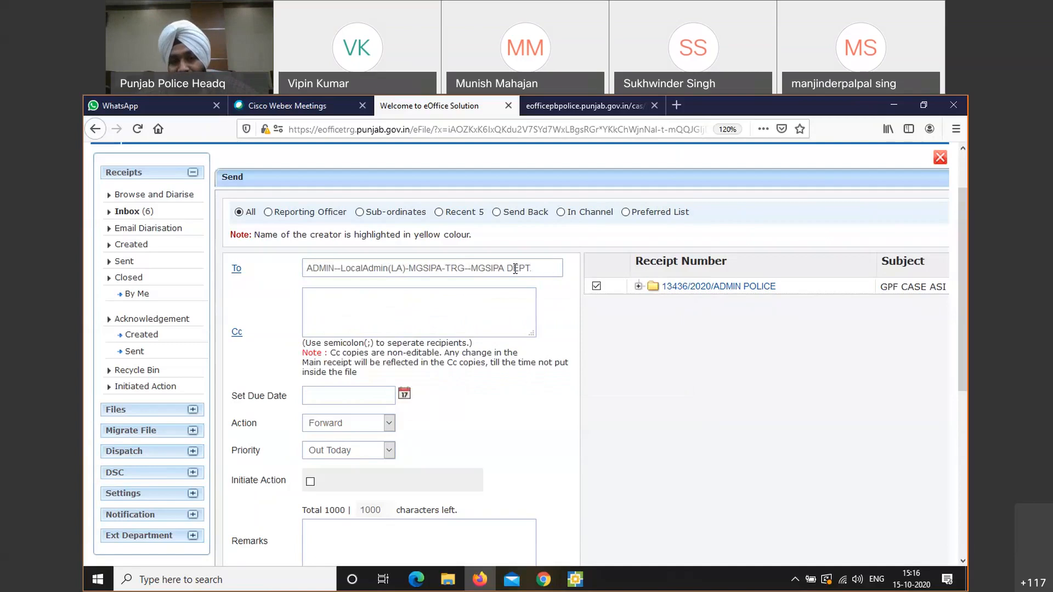
pyautogui.moveTo(530, 268); pyautogui.dragTo(276, 286)
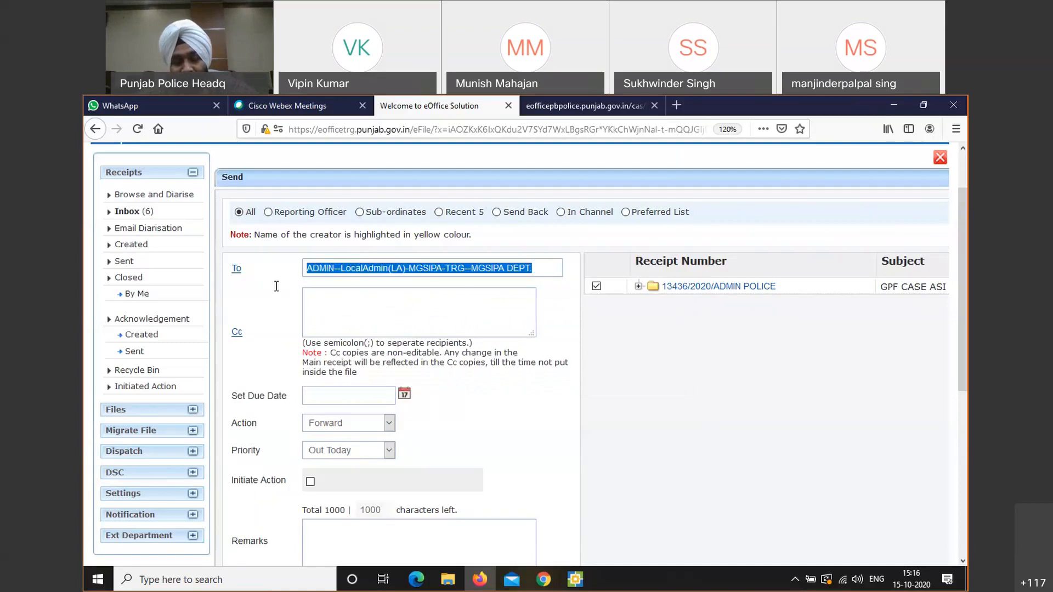
pyautogui.write('ADMIN')
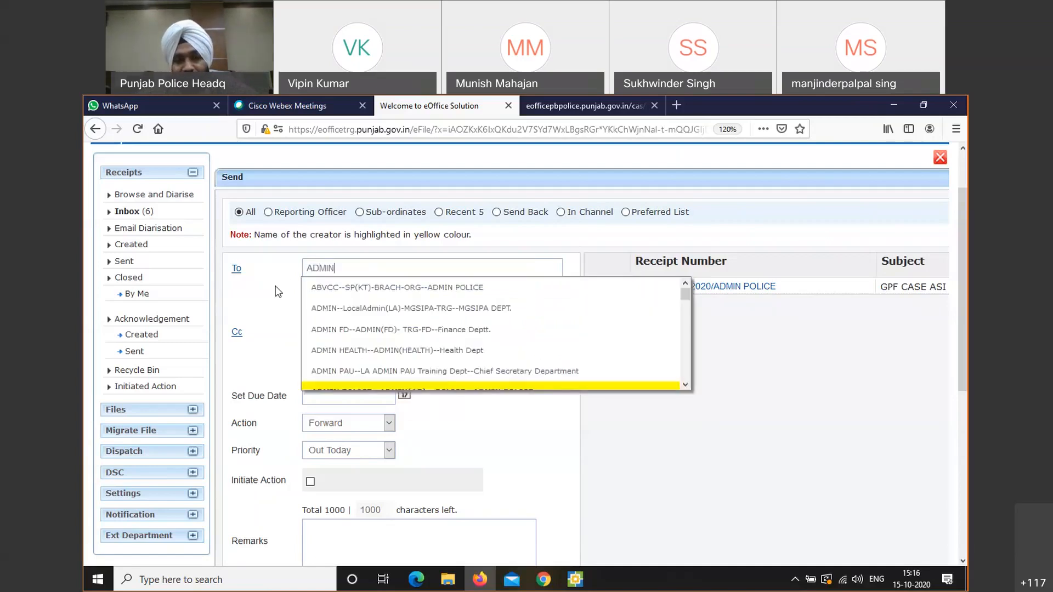
pyautogui.click(418, 384)
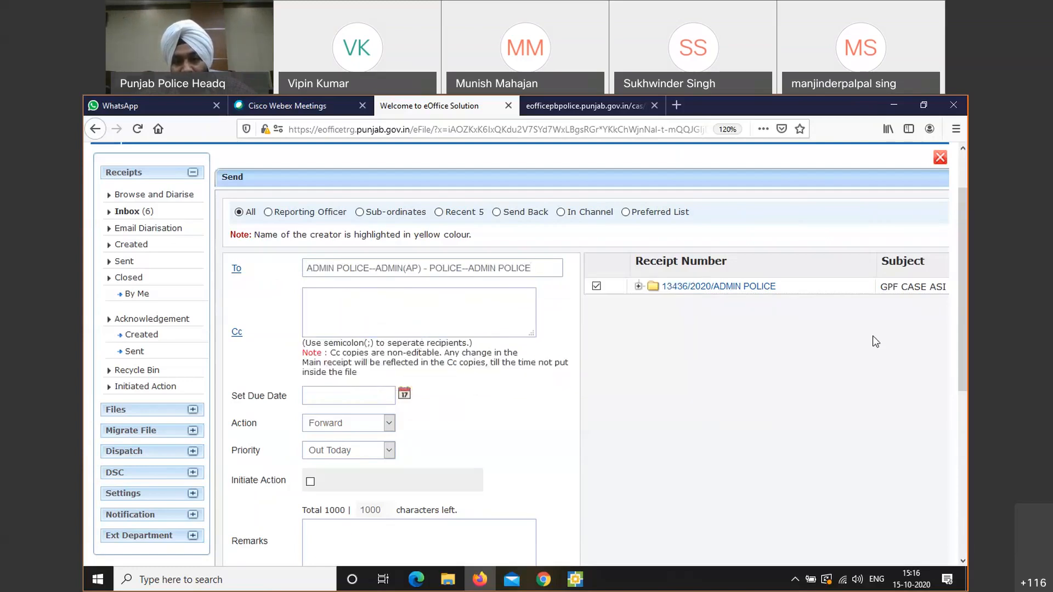
# Send the receipt to ADMIN POLICE as an Out Today Forward, with no remarks
pyautogui.scroll(-5, 961, 320)
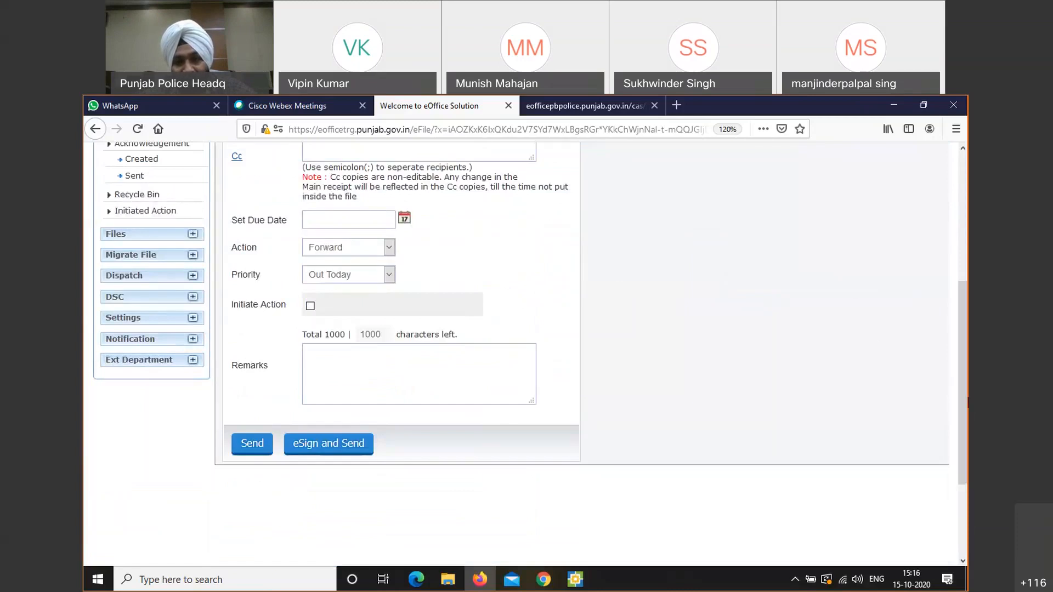
pyautogui.moveTo(960, 393); pyautogui.dragTo(953, 357)
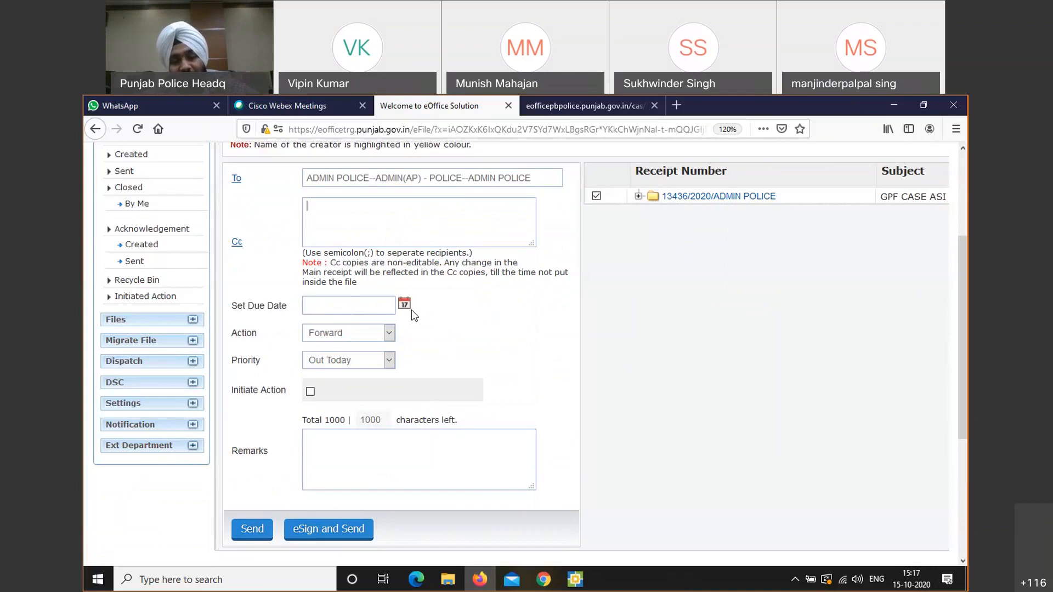
pyautogui.click(367, 339)
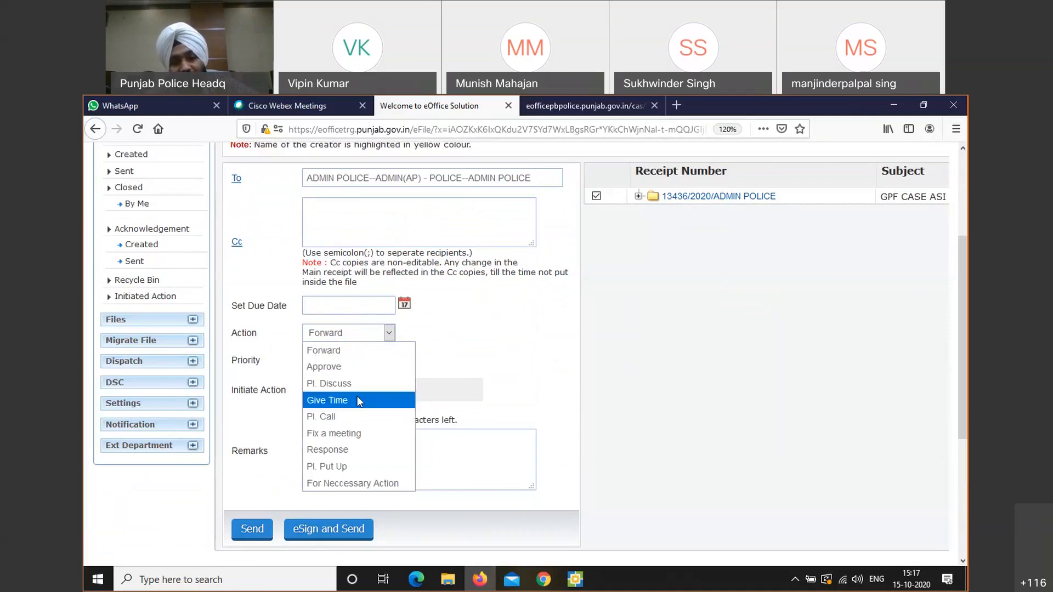
pyautogui.click(422, 365)
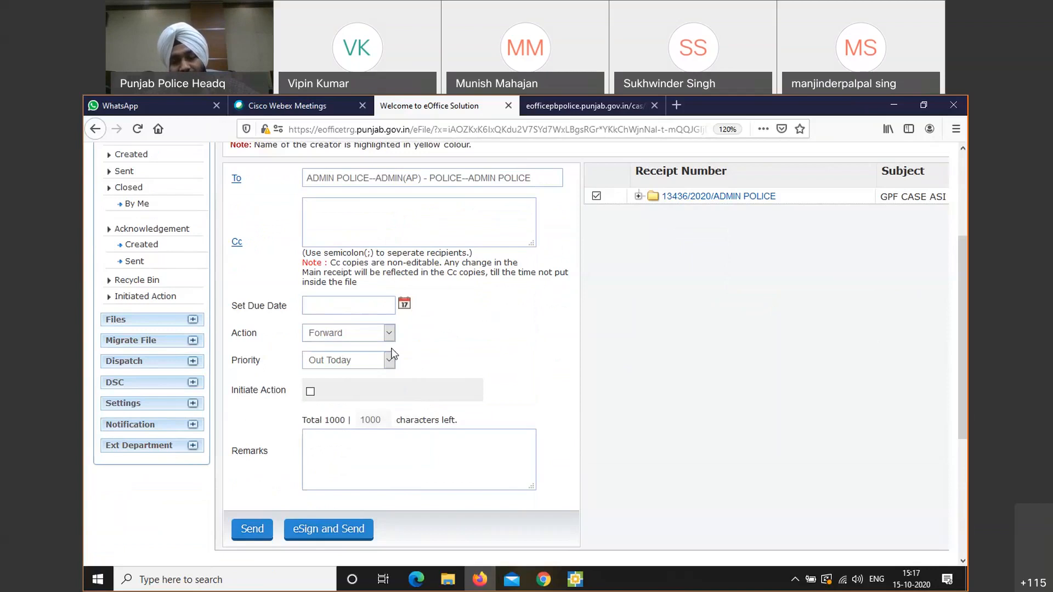
pyautogui.click(341, 447)
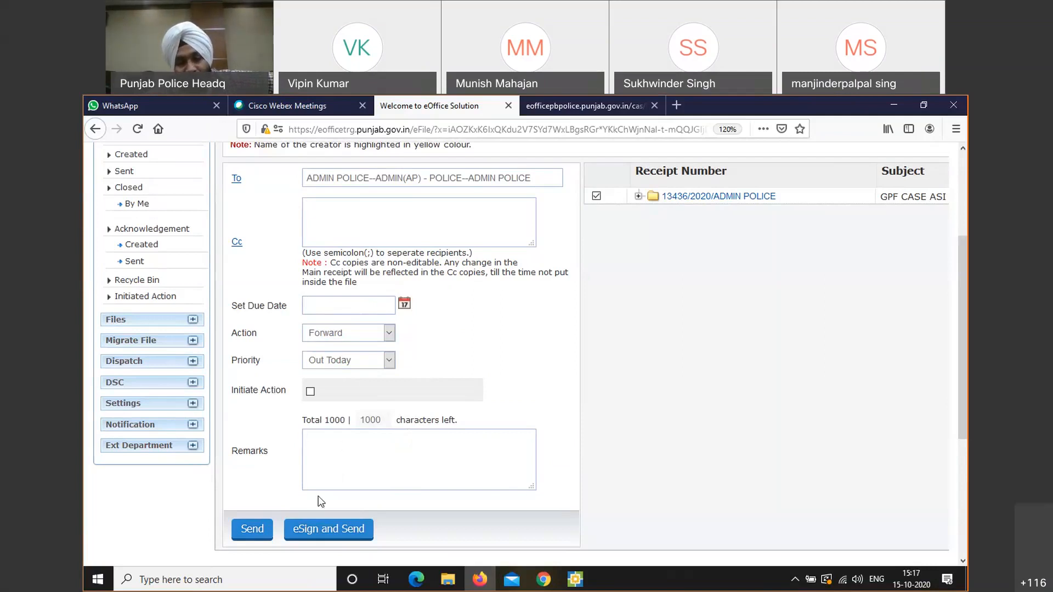
pyautogui.click(254, 529)
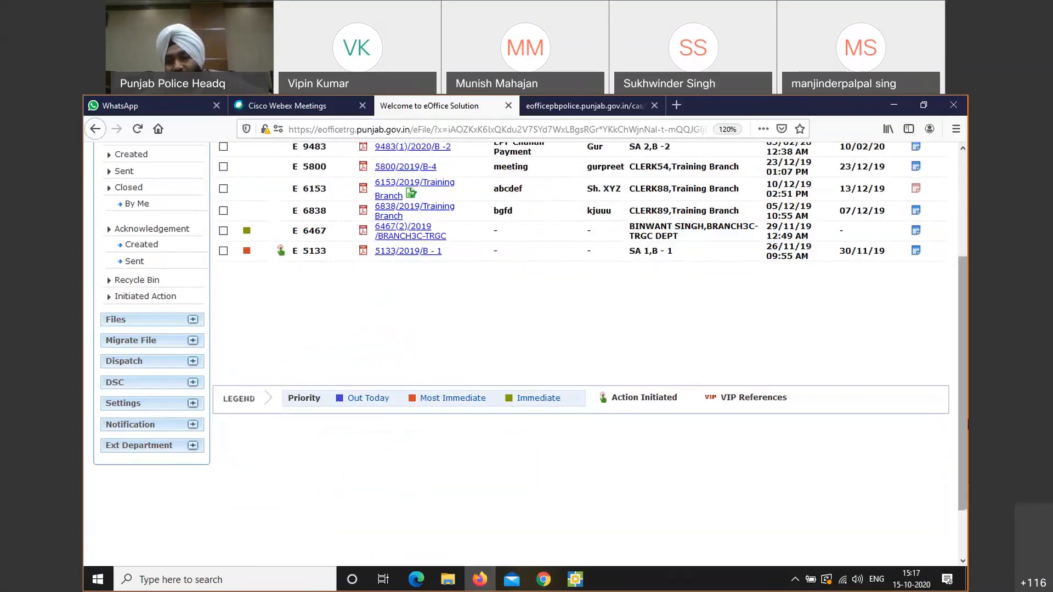
# Open receipt 13436/2020/ADMIN POLICE from the files list
pyautogui.scroll(3, 963, 380)
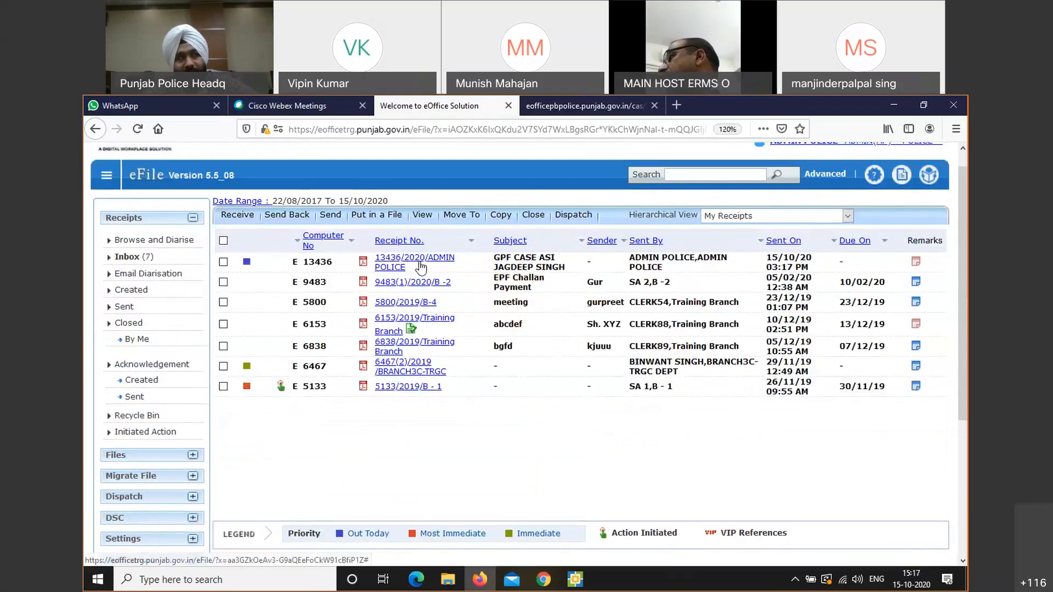
pyautogui.click(420, 267)
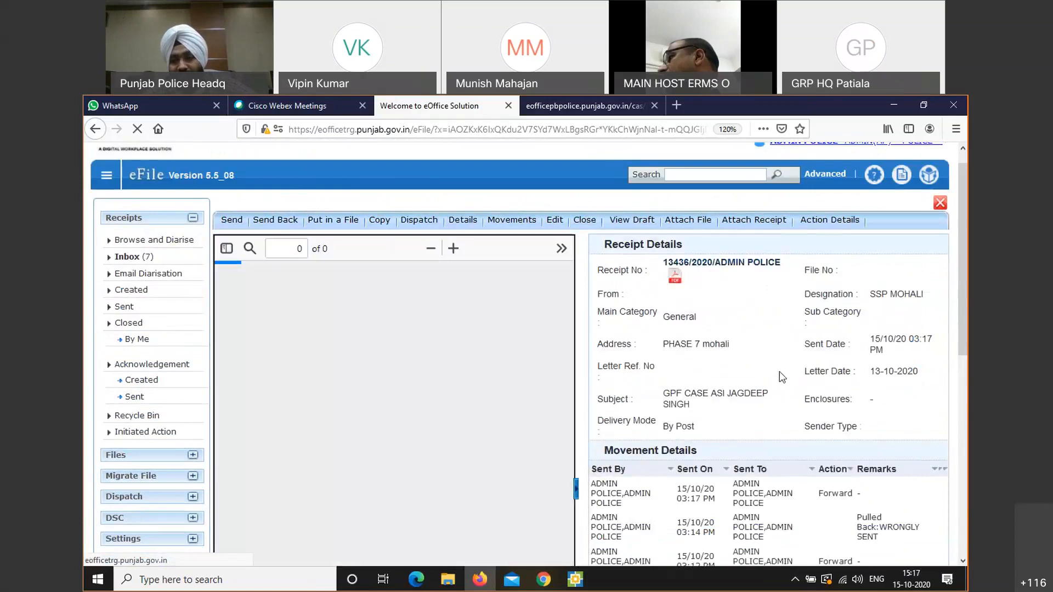
pyautogui.scroll(-3, 963, 322)
pyautogui.scroll(1, 963, 322)
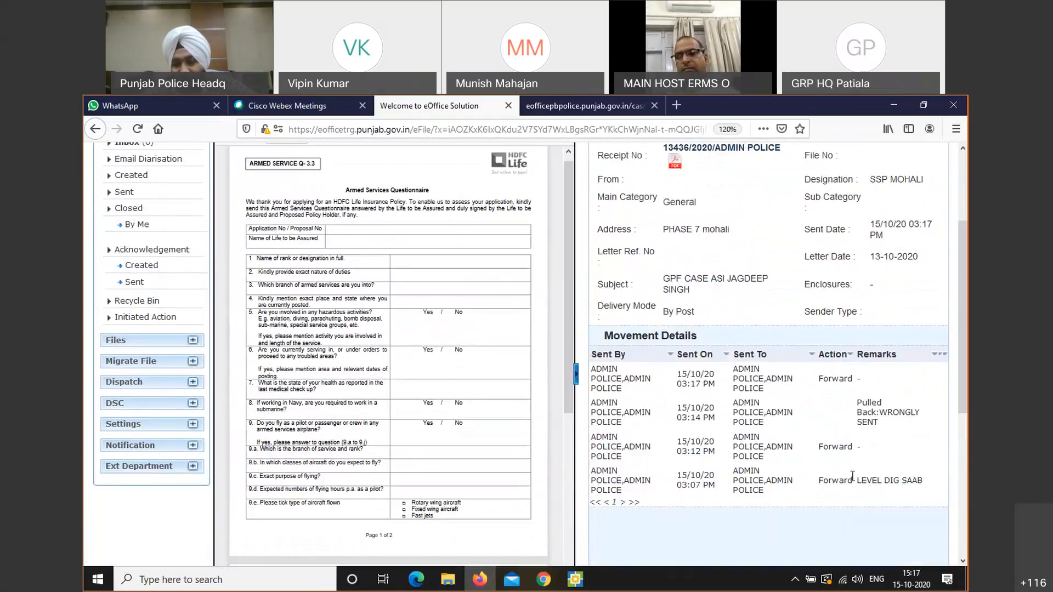
# Highlight the LEVEL DIG SAAB remark, the pull-back entries and the new 03:17 PM forward
pyautogui.moveTo(872, 475); pyautogui.dragTo(857, 477)
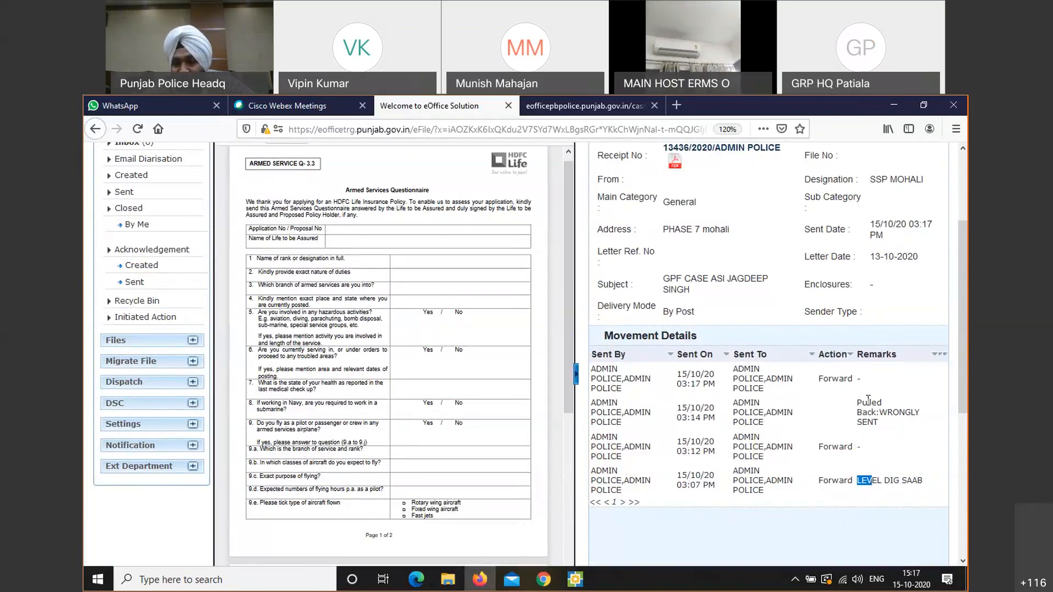
pyautogui.moveTo(861, 399); pyautogui.dragTo(926, 441)
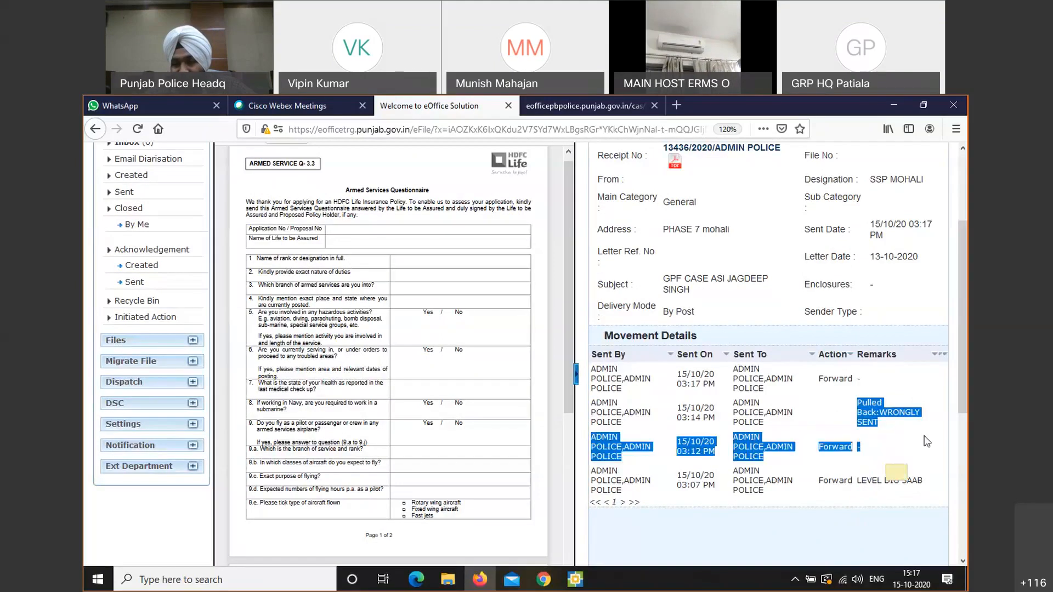
pyautogui.click(927, 441)
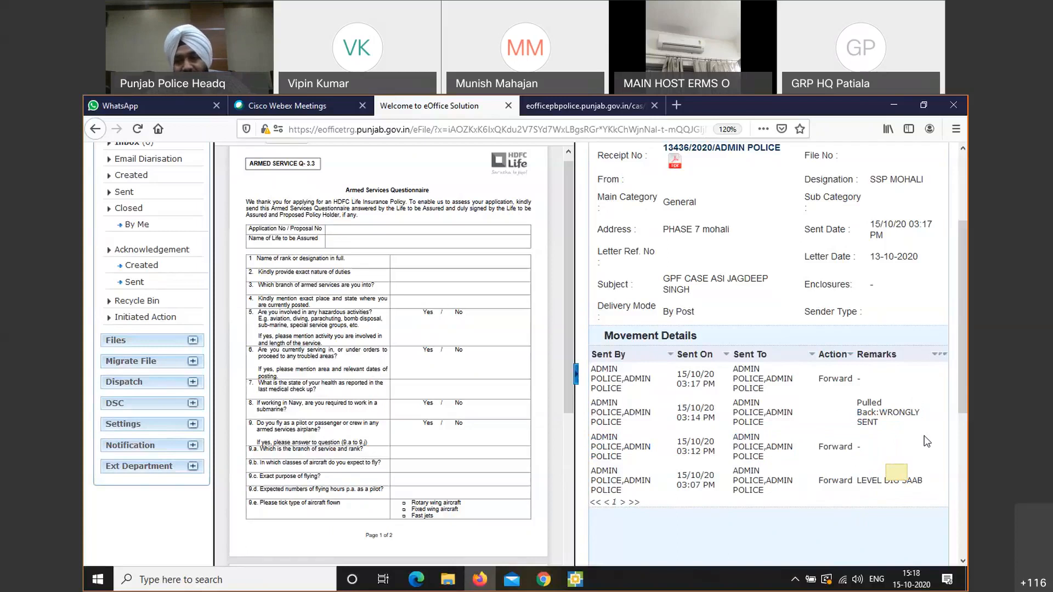
pyautogui.moveTo(679, 382); pyautogui.dragTo(734, 386)
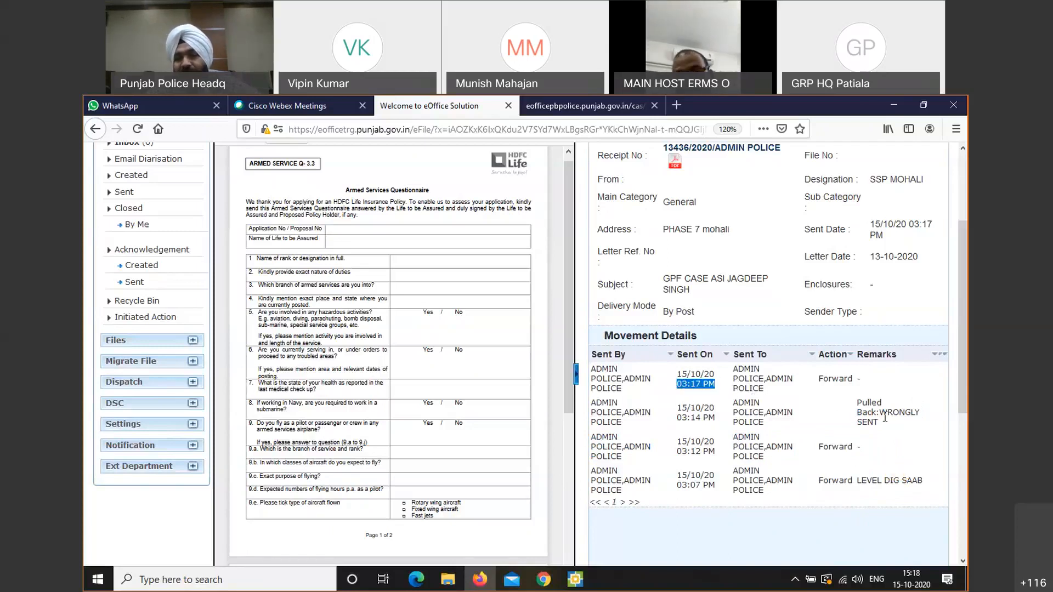
pyautogui.scroll(-3, 960, 384)
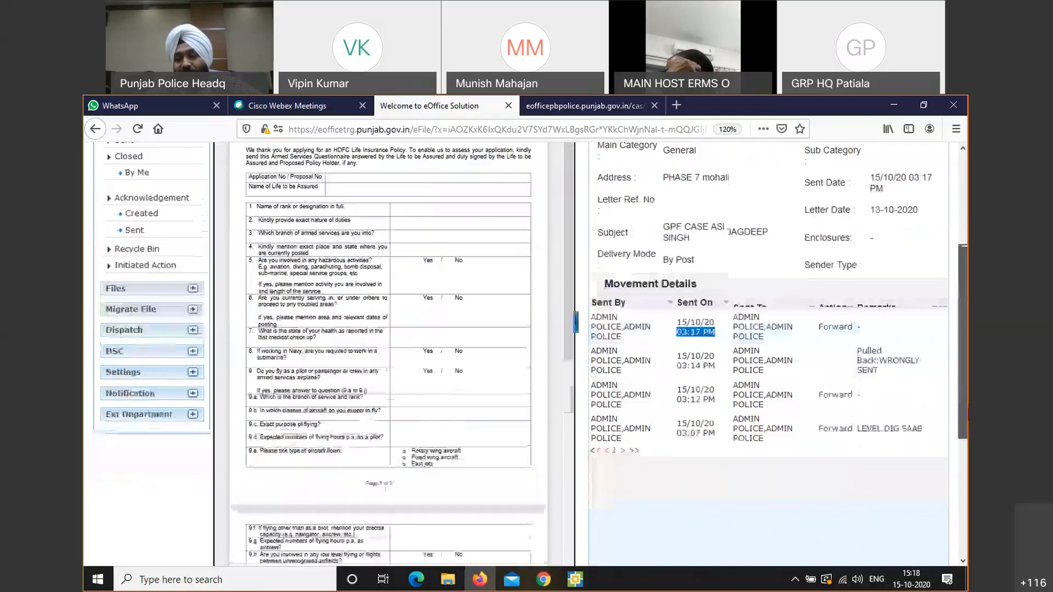
pyautogui.scroll(5, 529, 355)
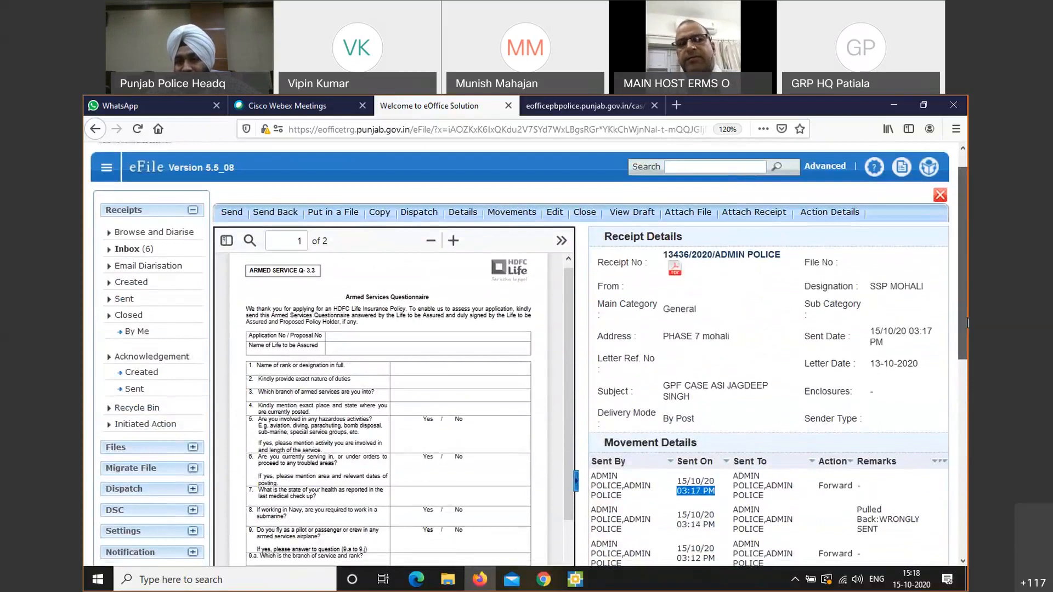
pyautogui.scroll(1, 966, 300)
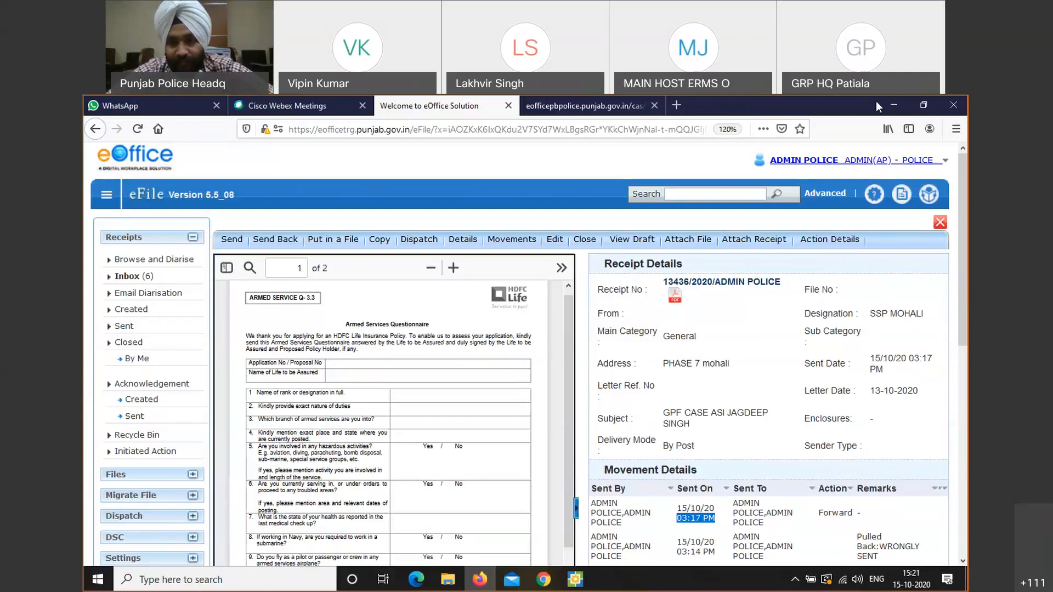
pyautogui.click(840, 102)
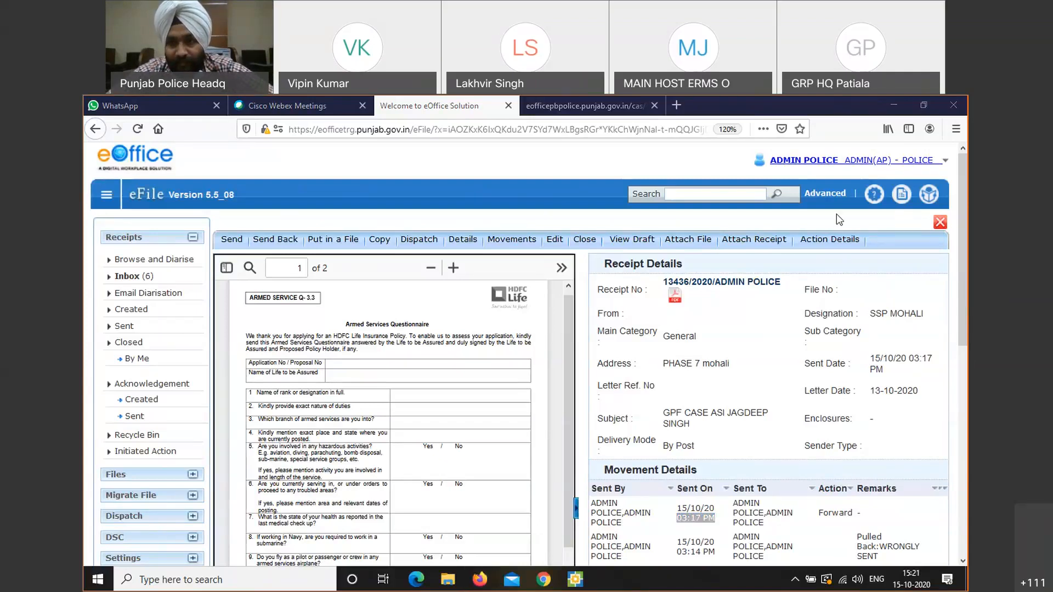